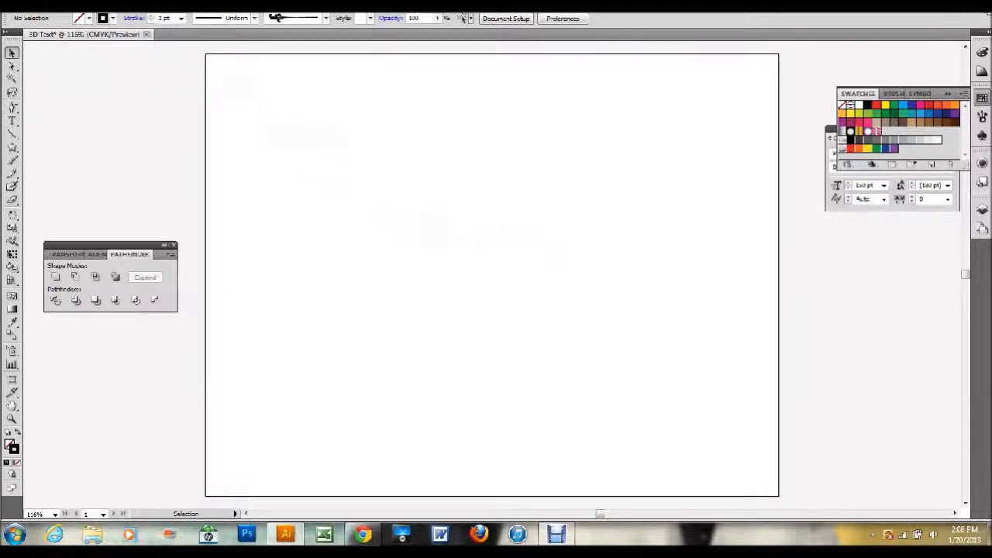
Start a new document from the File menu, then cancel the New Document setup
left_click(43, 4)
left_click(65, 14)
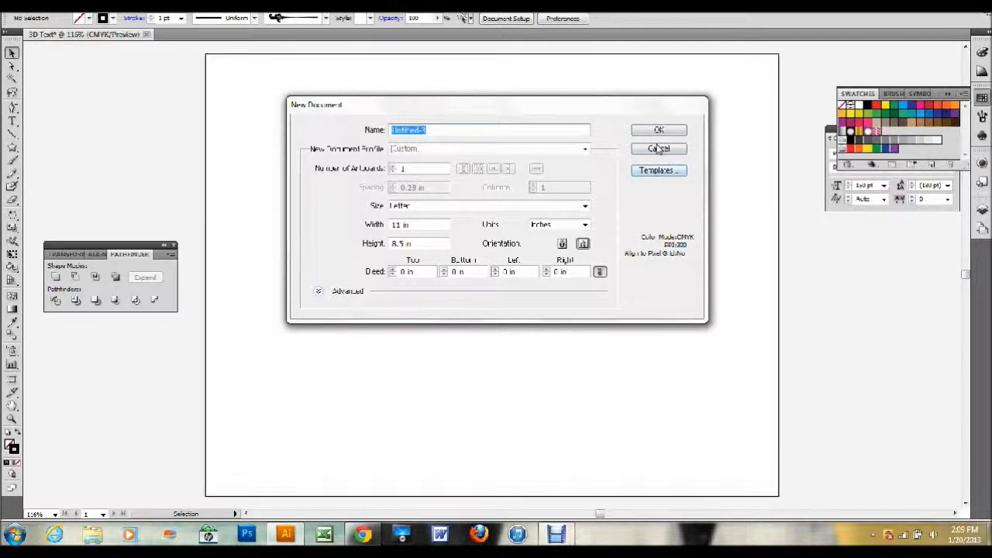
left_click(658, 148)
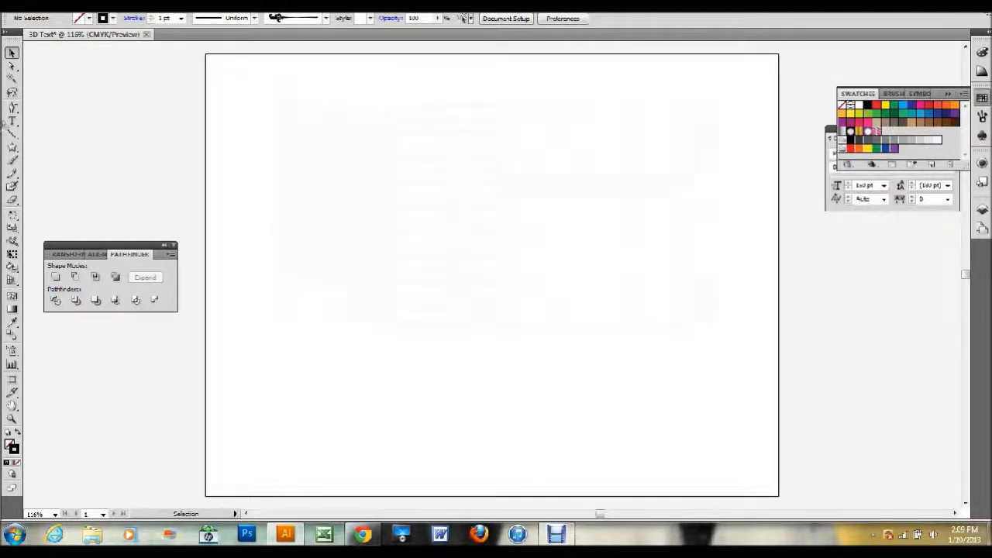
Type GDB with the Type tool near the top centre, viewed at 150% zoom
left_click(12, 121)
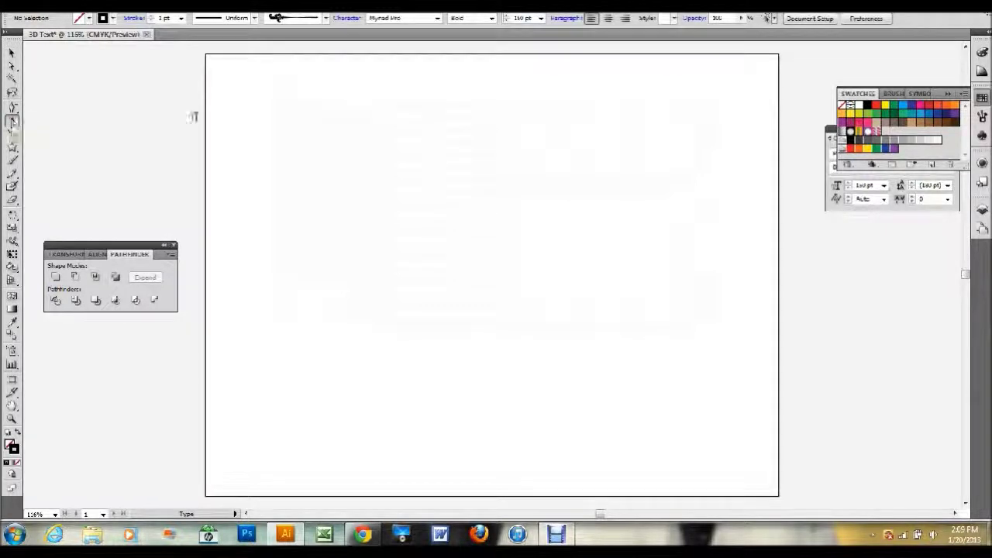
left_click(376, 186)
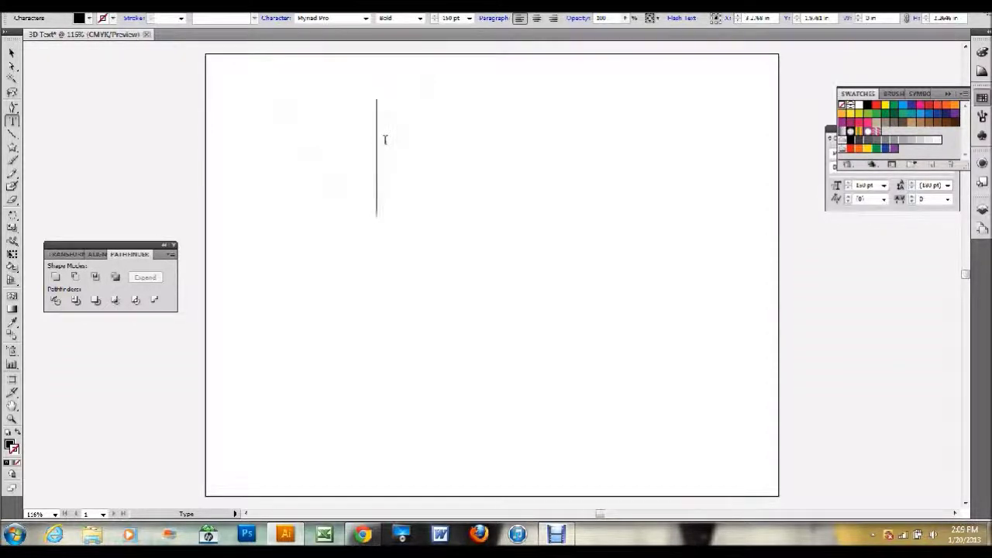
key("Escape")
key("ctrl+plus")
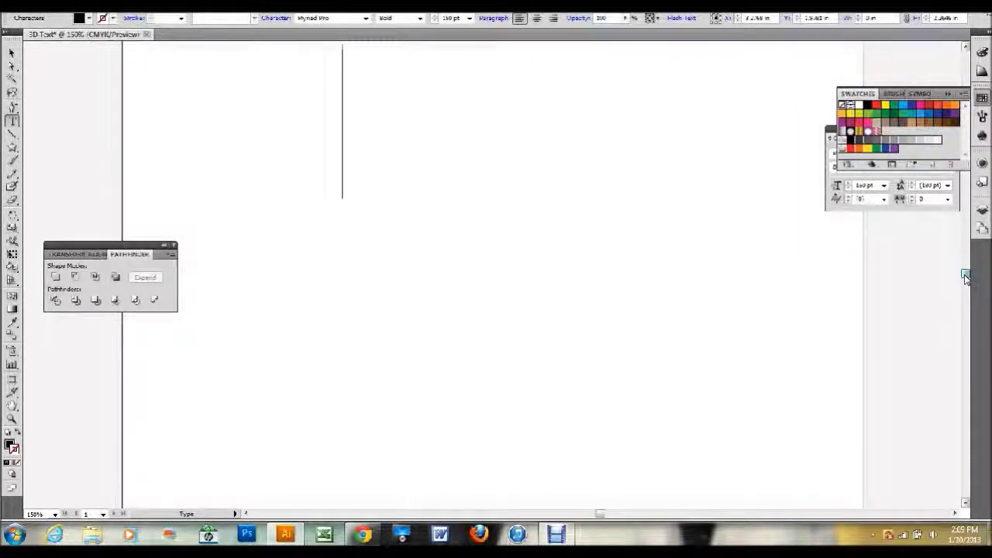
scroll(965, 278, "up", 3)
scroll(965, 278, "down", 1)
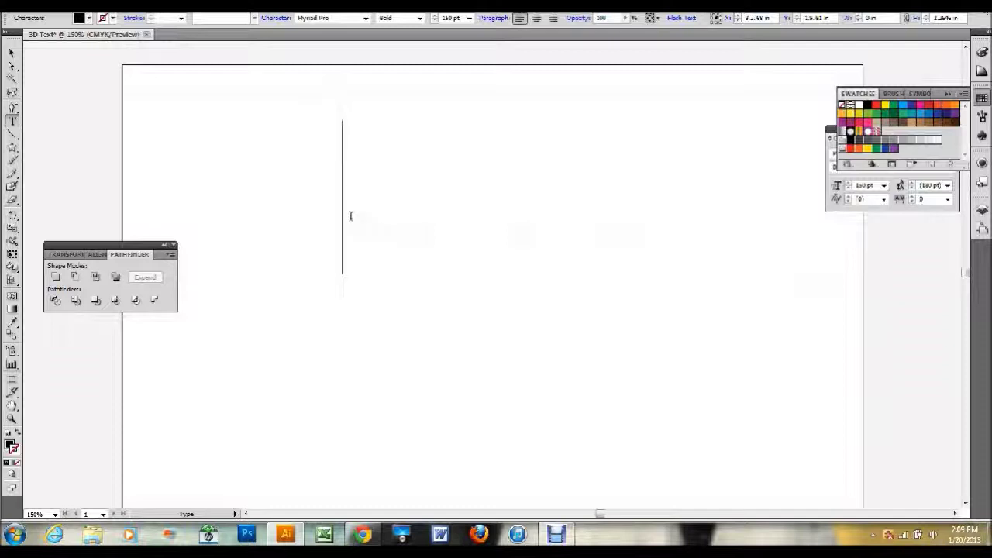
type("GDB")
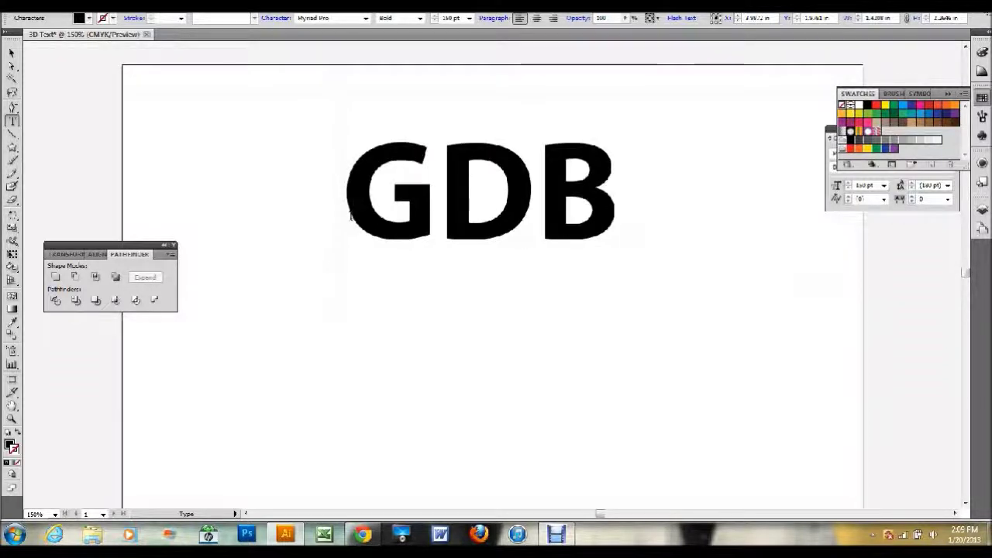
left_click(11, 55)
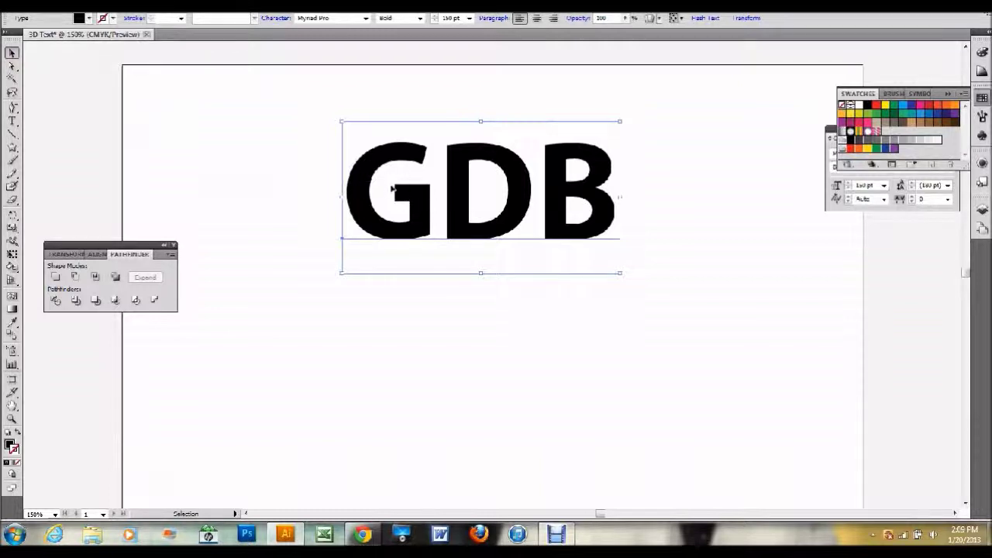
Open Effect > 3D > Extrude & Bevel for the selected GDB text
key("alt+c")
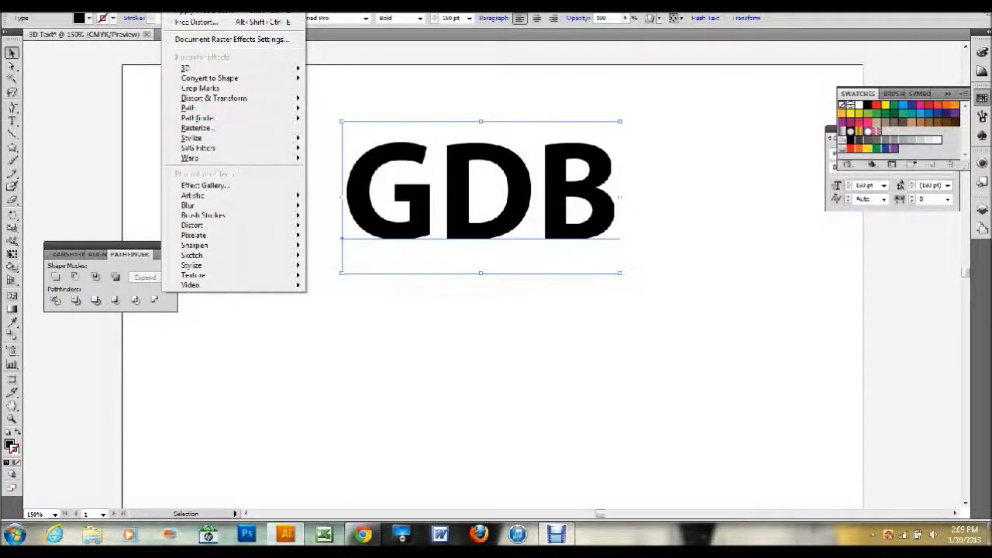
mouse_move(272, 73)
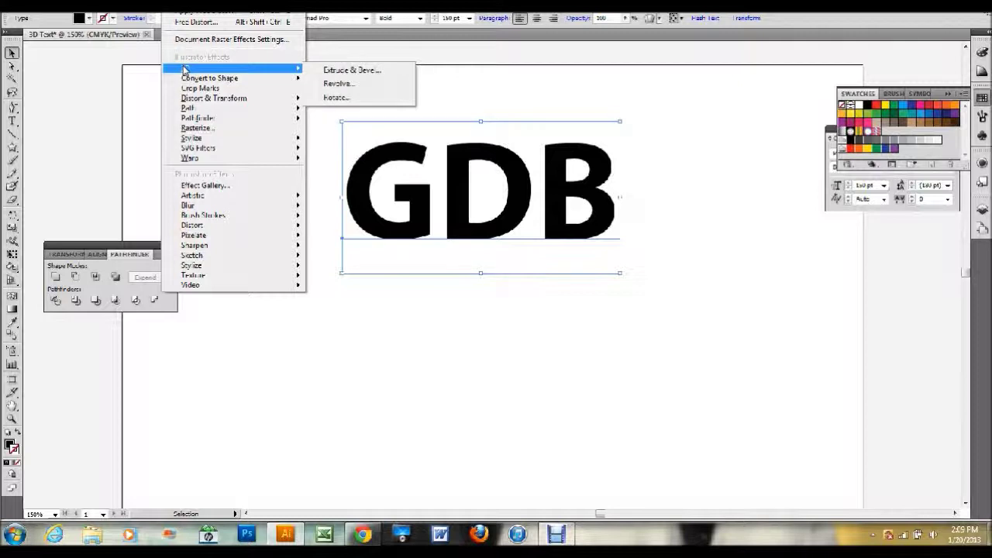
left_click(364, 72)
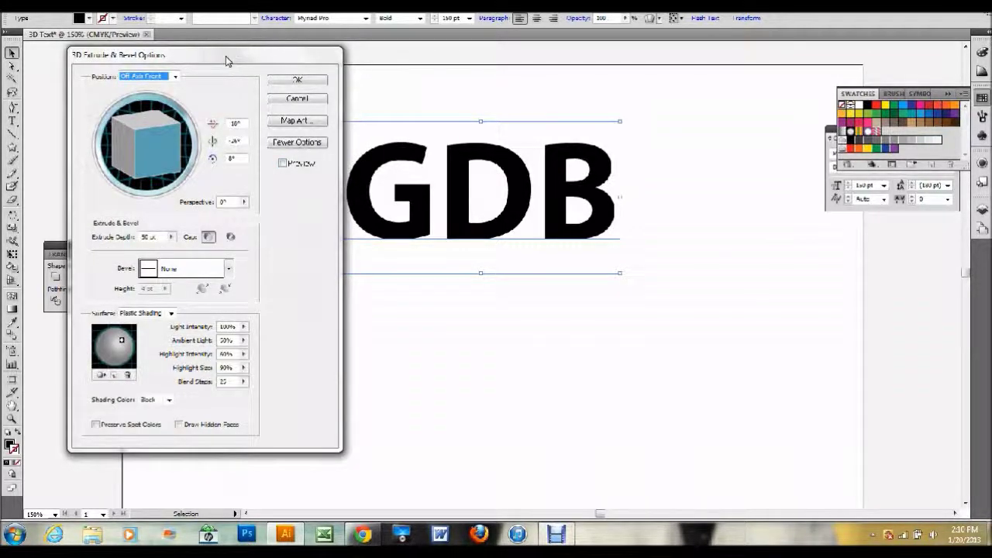
Turn on Preview, show More Options, and raise Perspective to about 40°
left_click(282, 164)
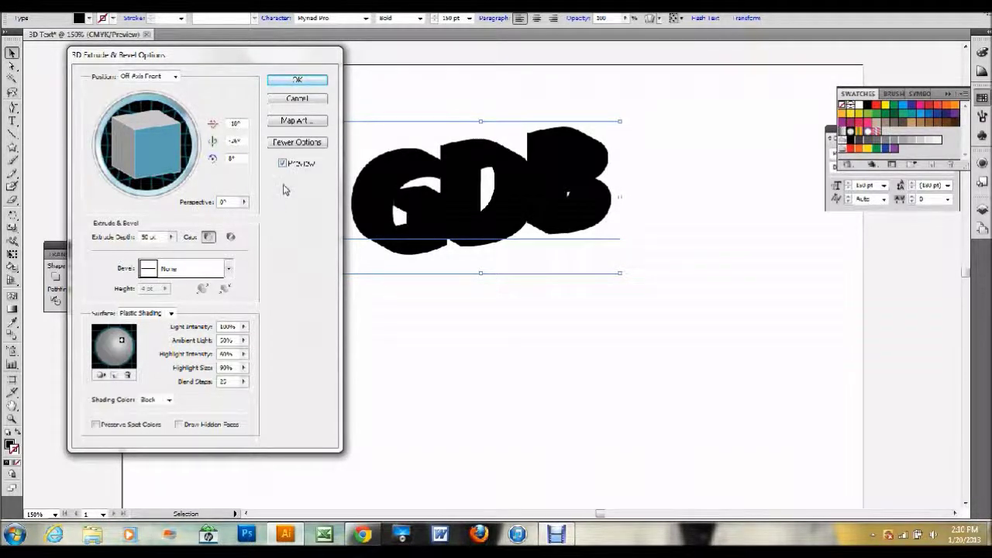
left_click(311, 147)
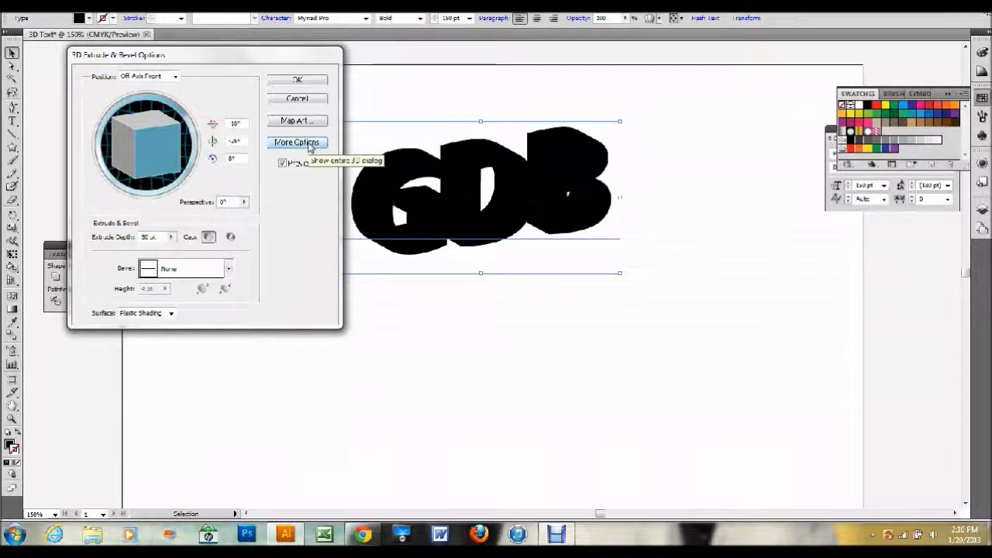
left_click(310, 145)
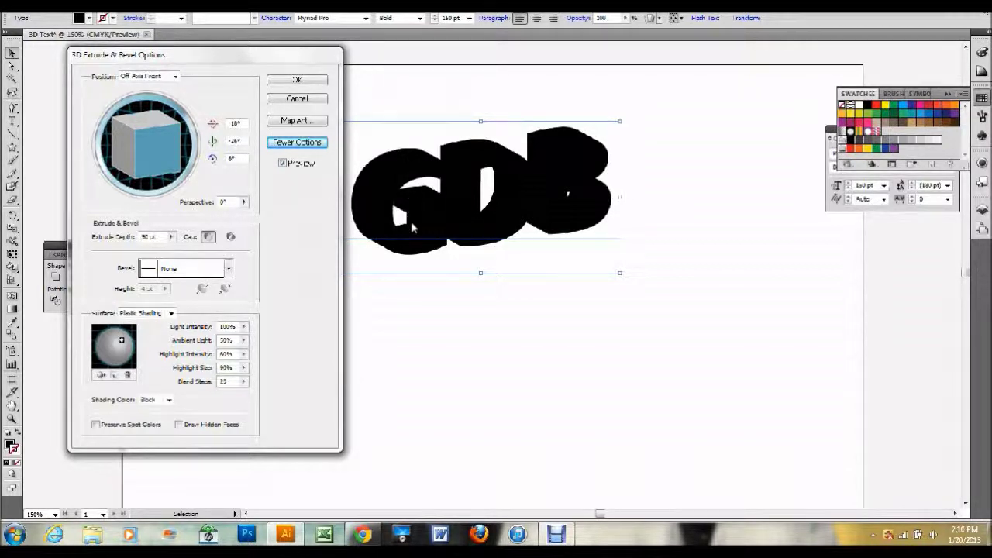
left_click(237, 158)
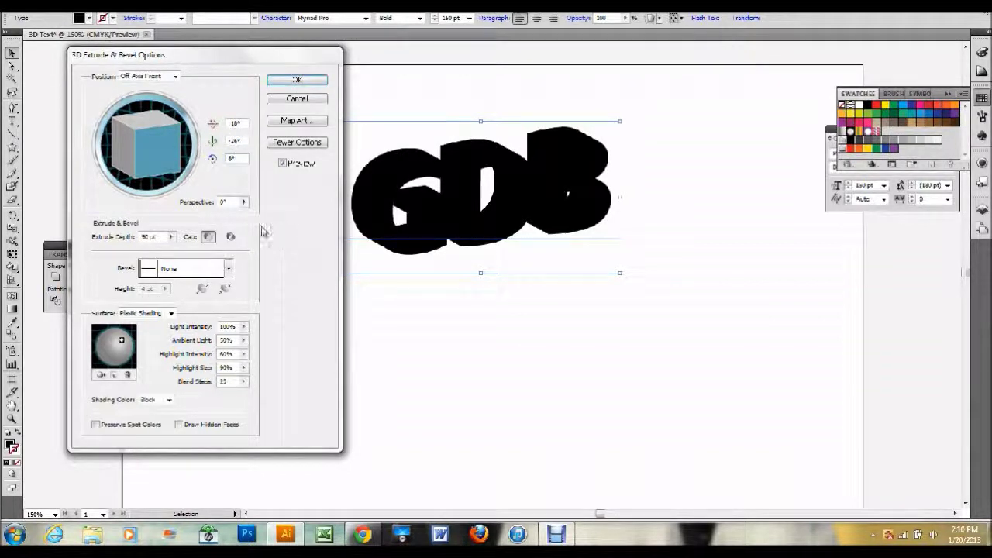
left_click(243, 202)
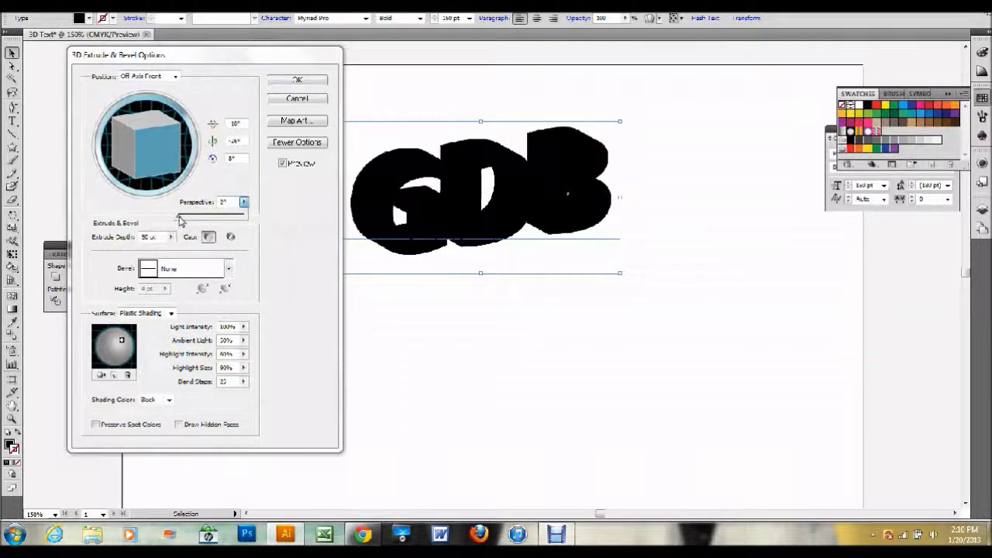
left_click_drag(179, 221, 197, 219)
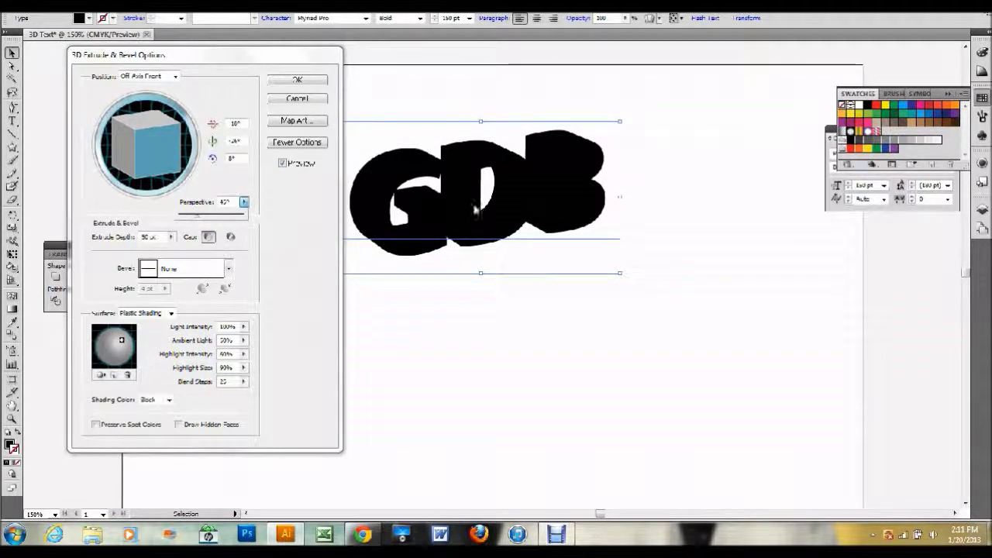
left_click(301, 248)
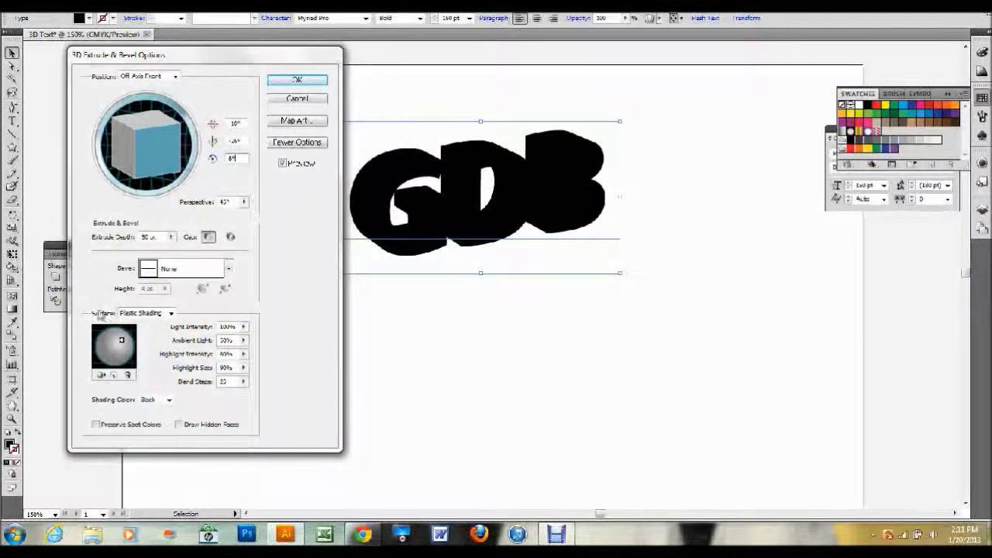
Try a custom green shading colour, then set Shading Color back to None for plain grey
left_click(169, 399)
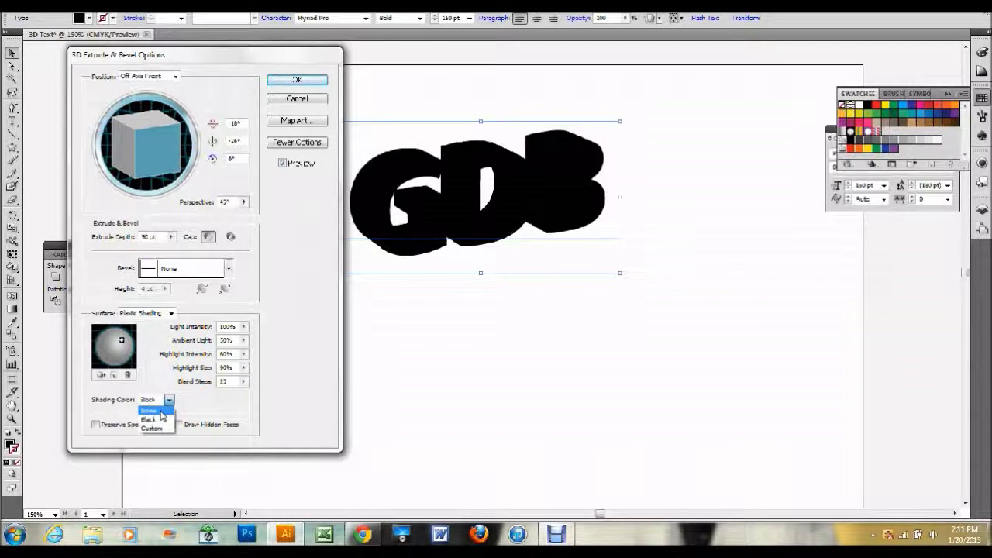
left_click(161, 411)
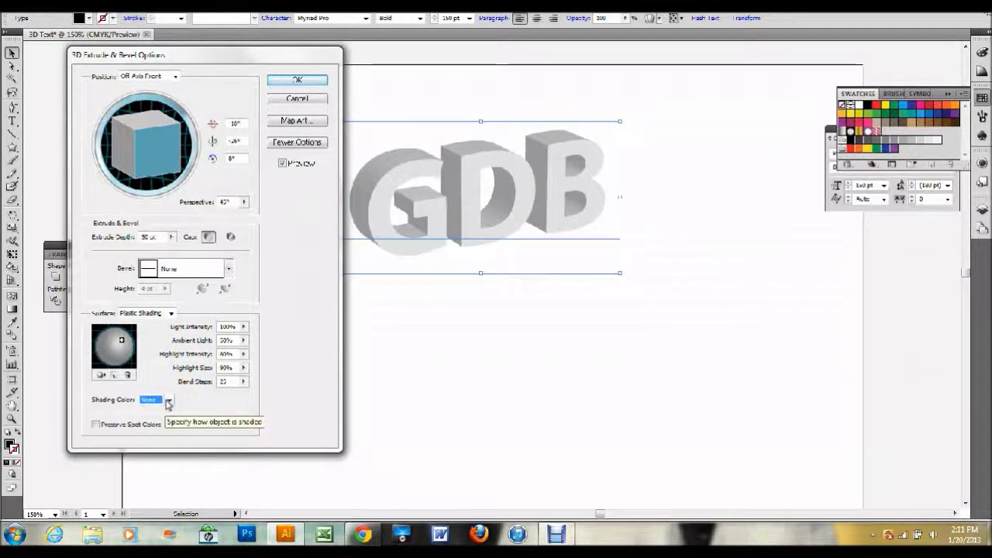
left_click(167, 400)
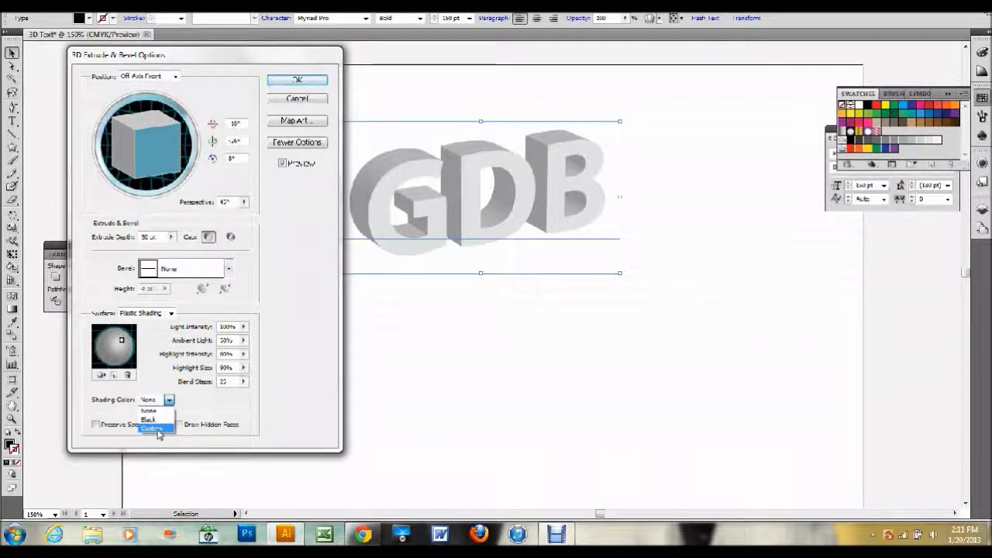
left_click(156, 429)
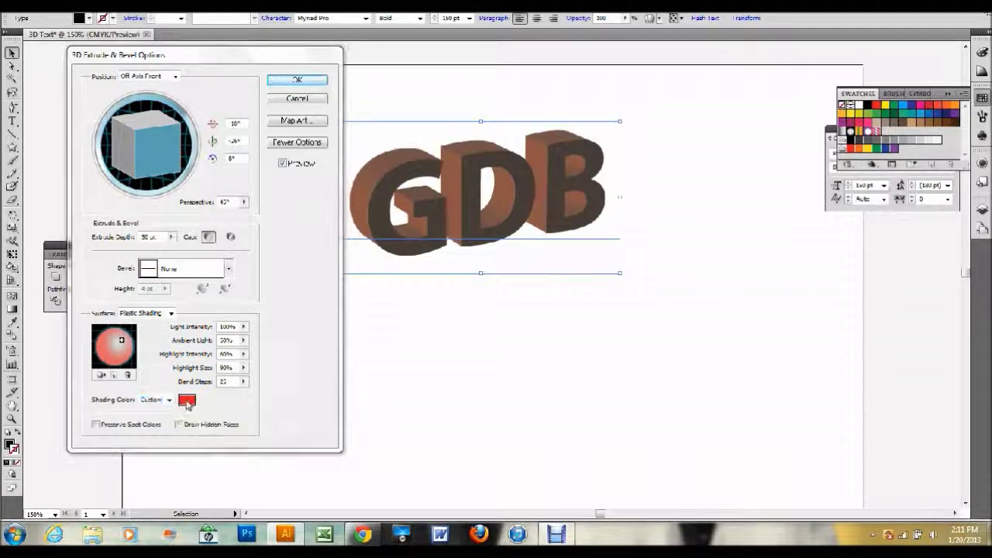
left_click(187, 401)
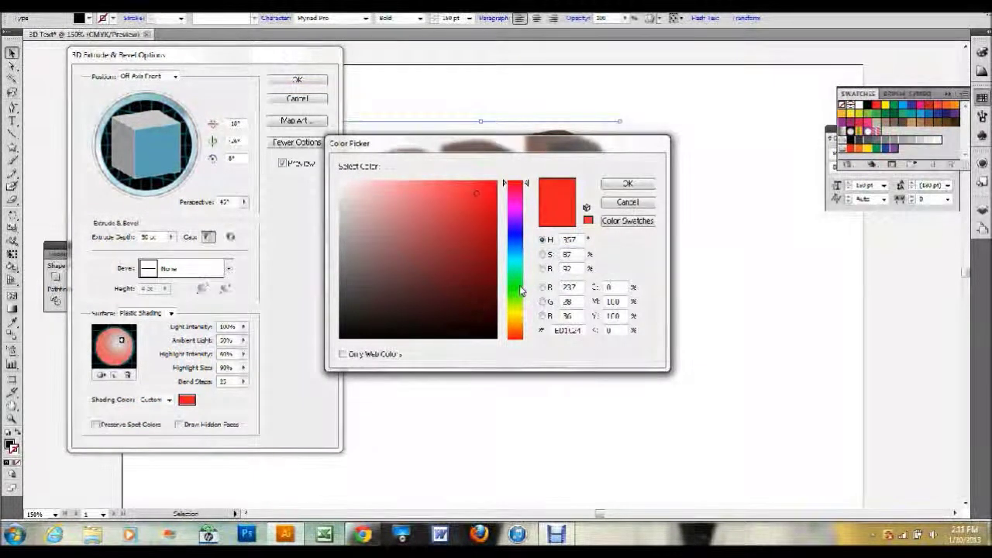
left_click(521, 290)
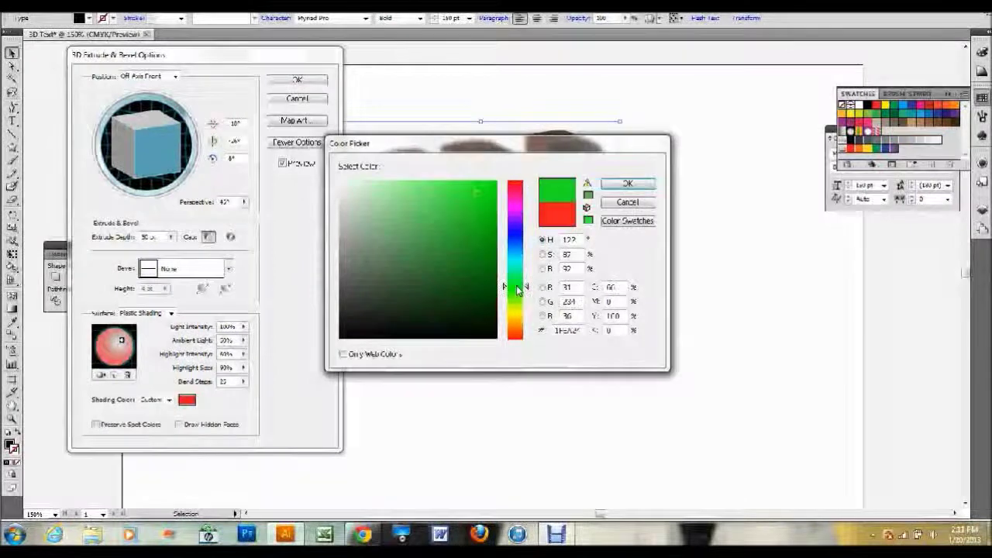
left_click(625, 186)
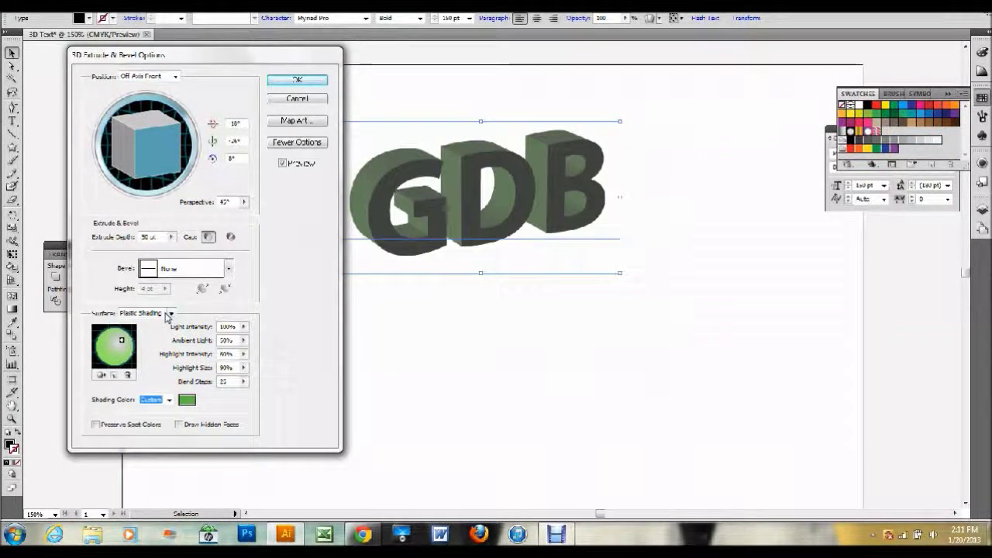
left_click(168, 401)
left_click(159, 411)
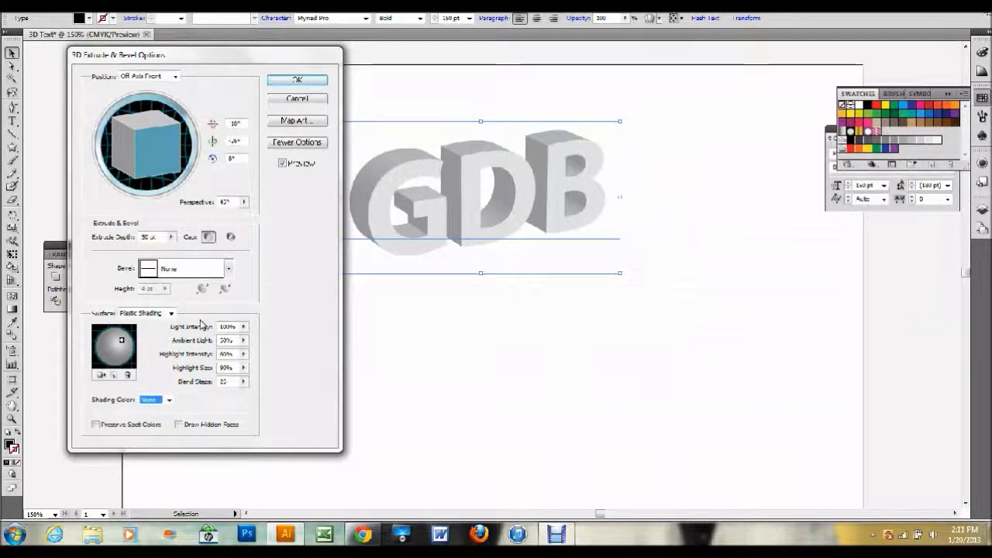
Reduce the perspective, enter 30 as the Extrude Depth, and apply the 3D effect
mouse_move(244, 204)
left_mouse_down()
mouse_move(217, 218)
mouse_move(230, 219)
mouse_move(183, 218)
mouse_move(234, 219)
left_mouse_up()
left_click_drag(253, 62, 211, 62)
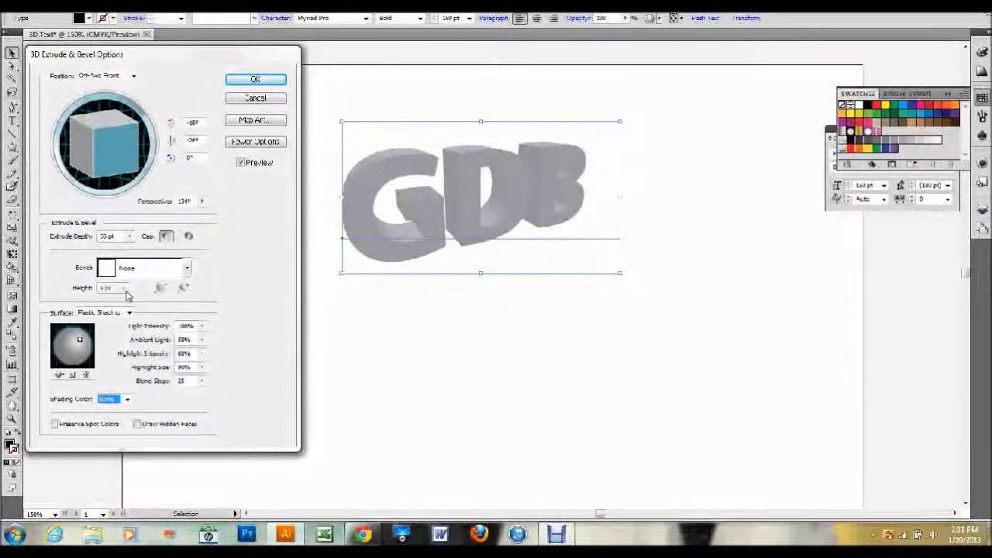
double_click(107, 236)
type("30")
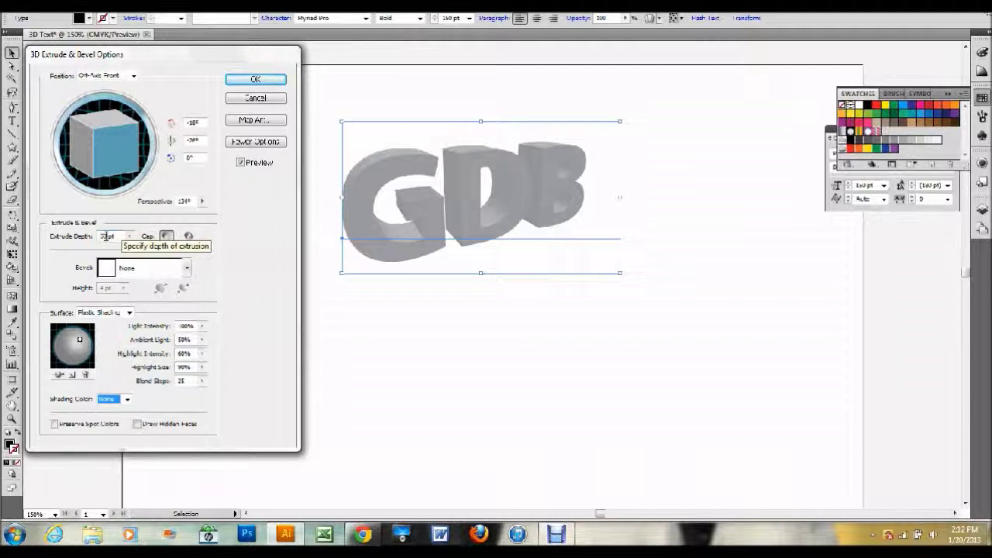
double_click(106, 237)
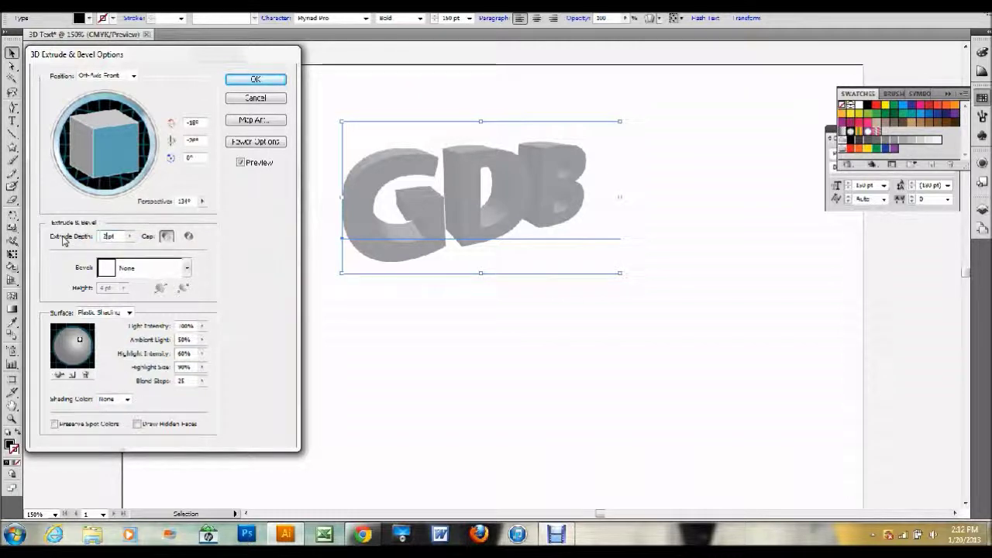
key("Return")
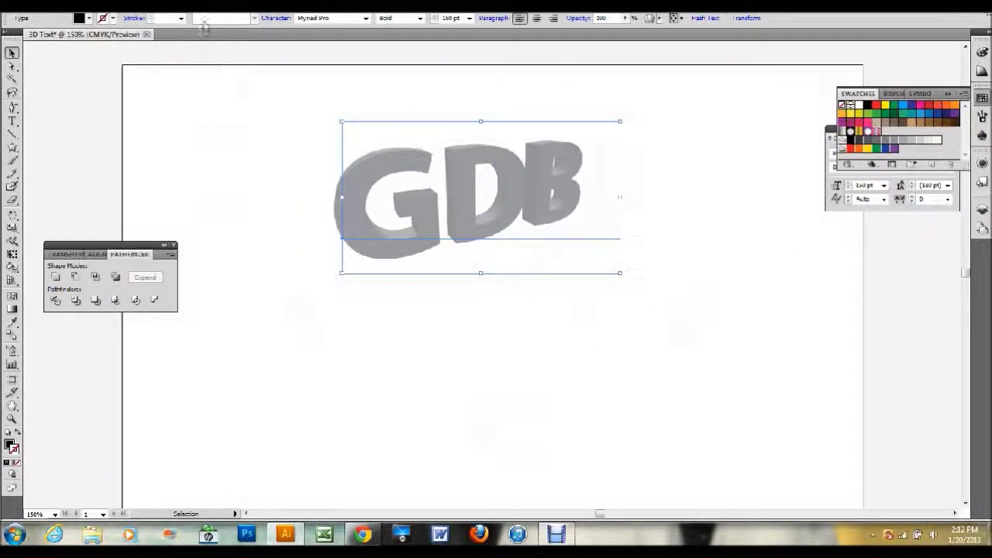
Open the Appearance panel and reopen 3D Extrude & Bevel with Preview turned on
left_click(272, 5)
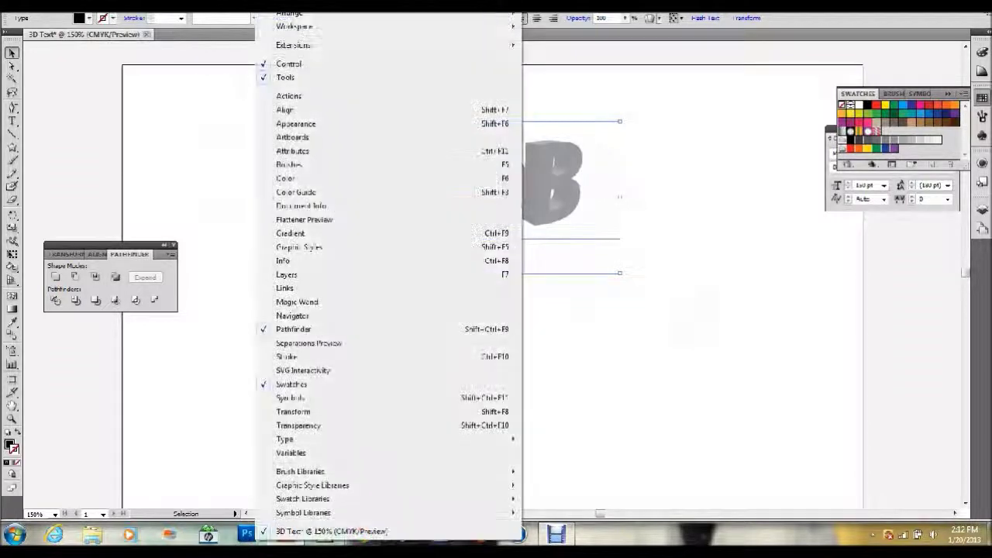
left_click(314, 127)
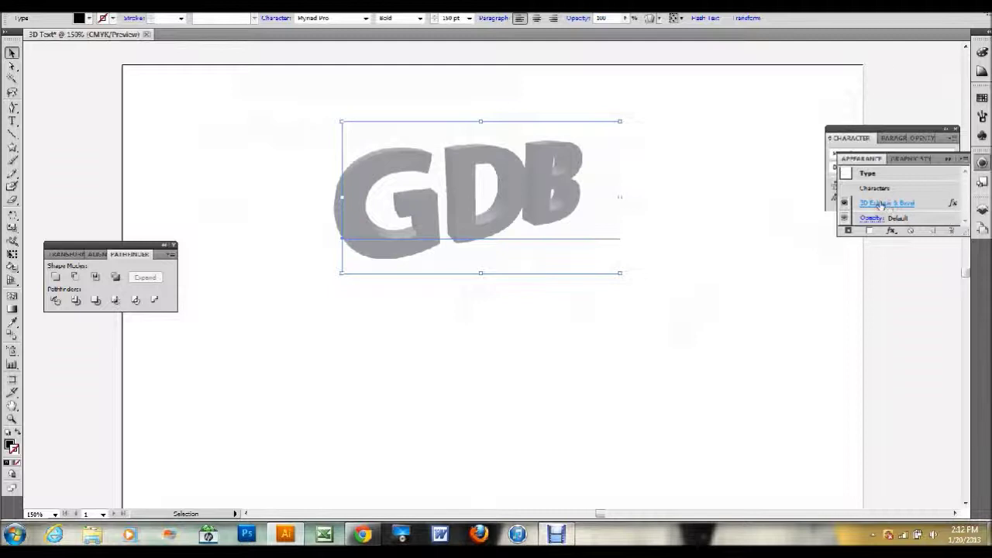
double_click(925, 204)
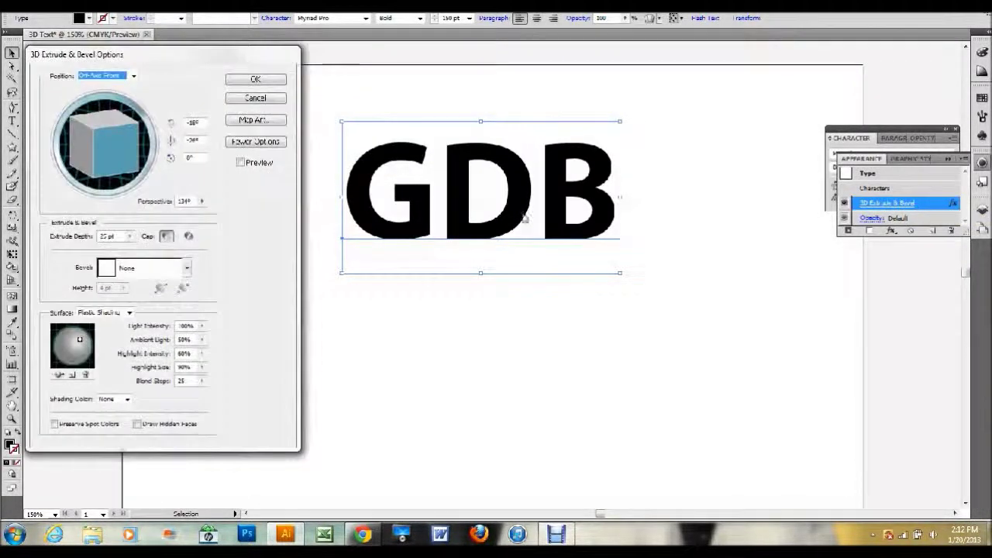
left_click(241, 162)
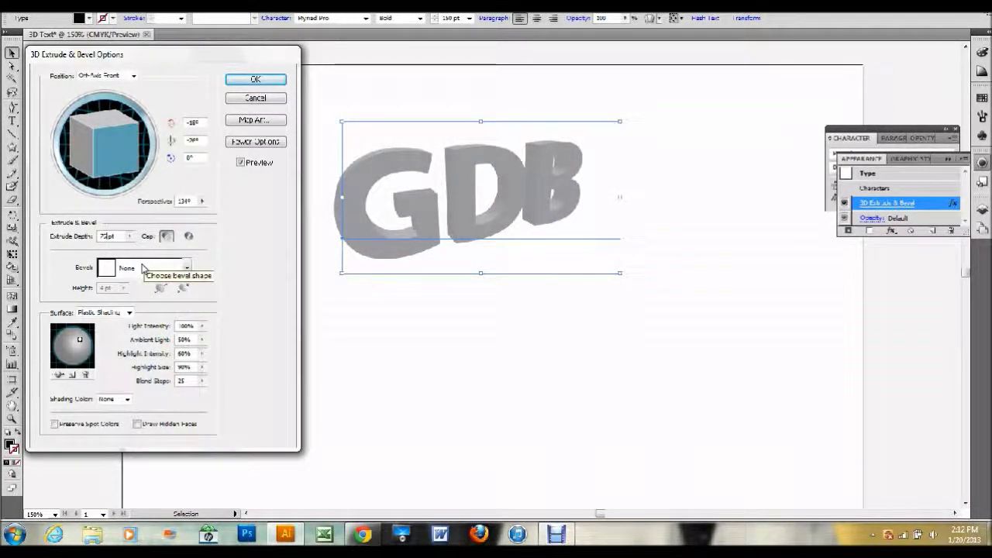
left_click(169, 268)
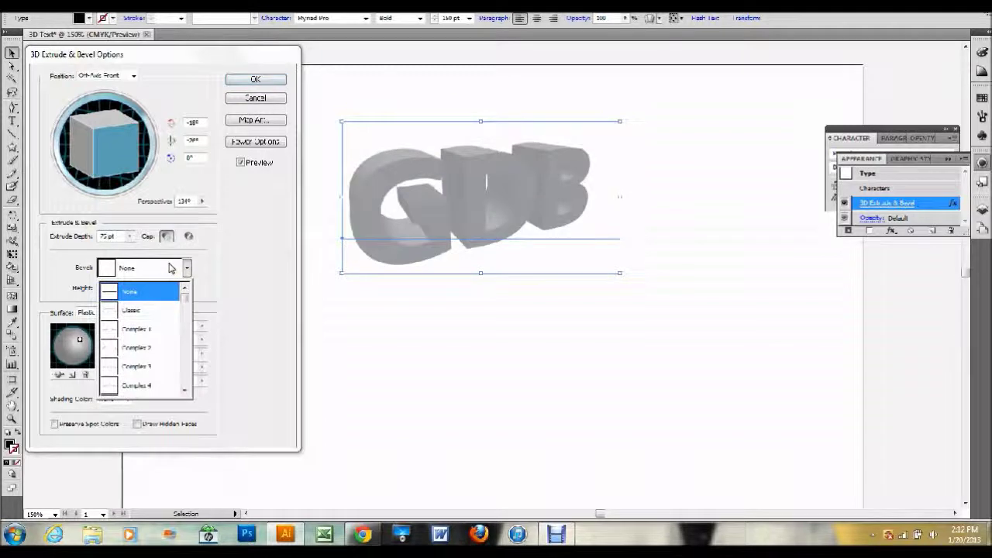
left_click(128, 311)
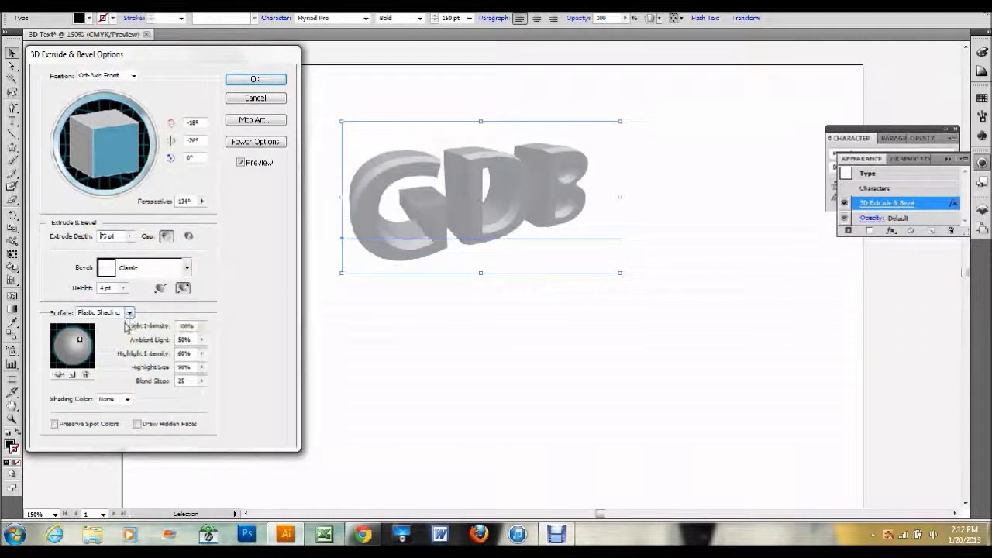
left_click(122, 287)
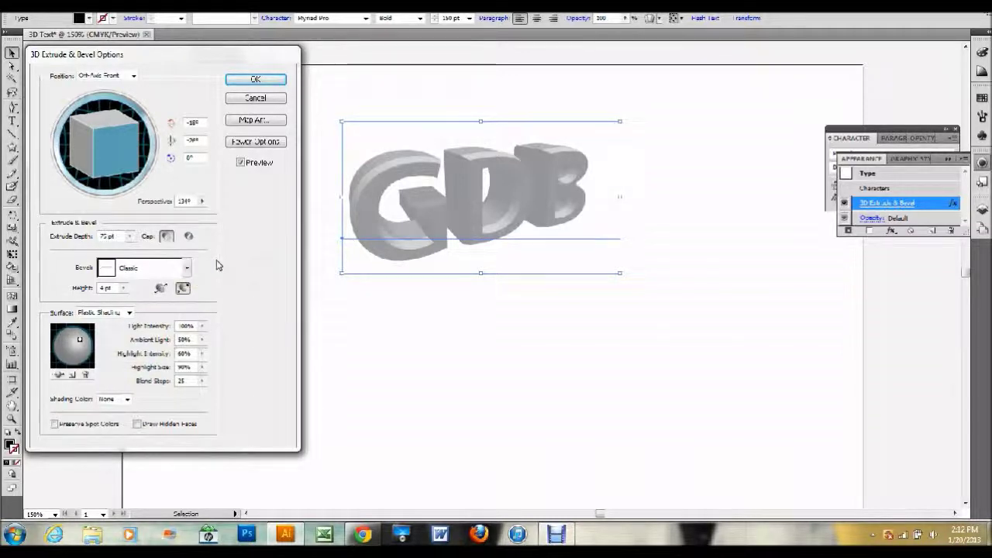
left_click(186, 268)
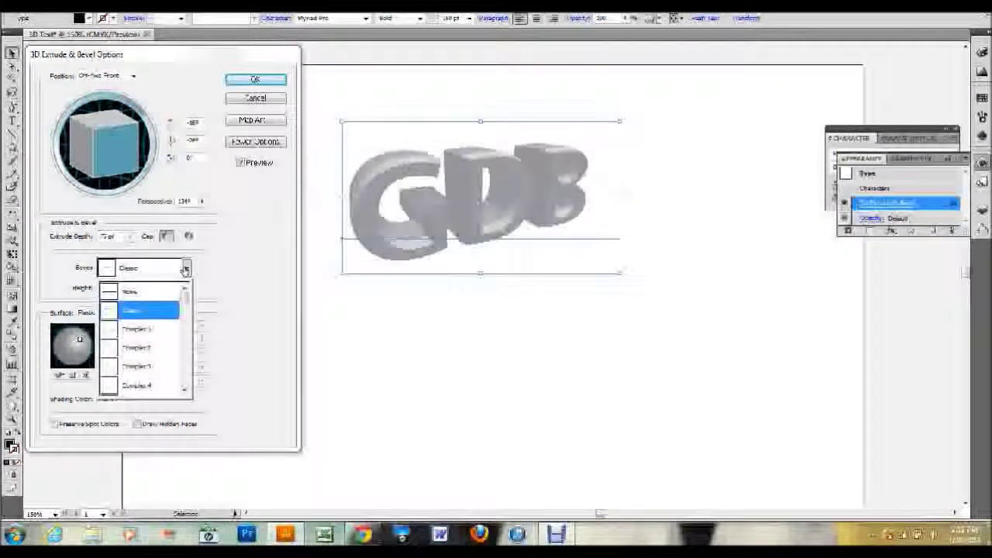
left_click(143, 329)
left_click(186, 270)
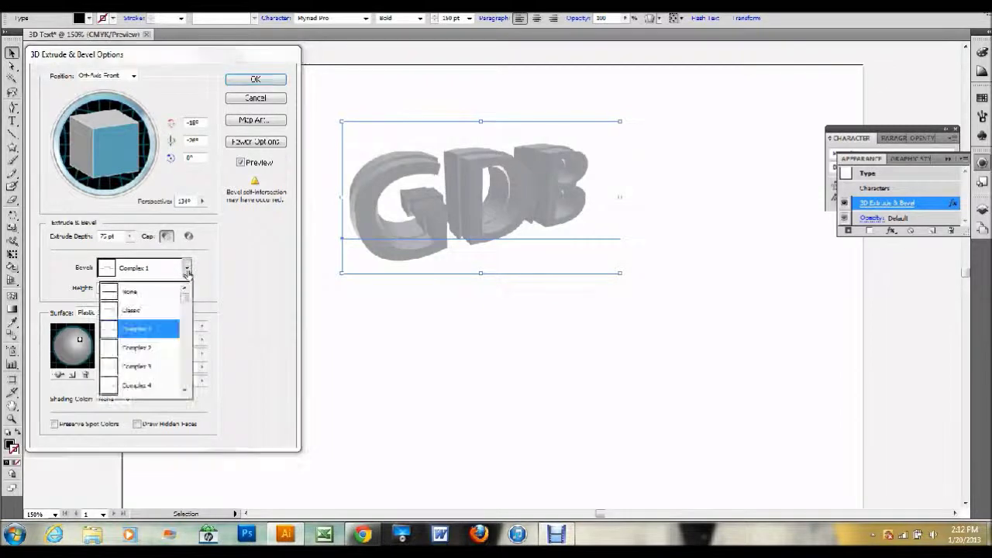
left_click(140, 367)
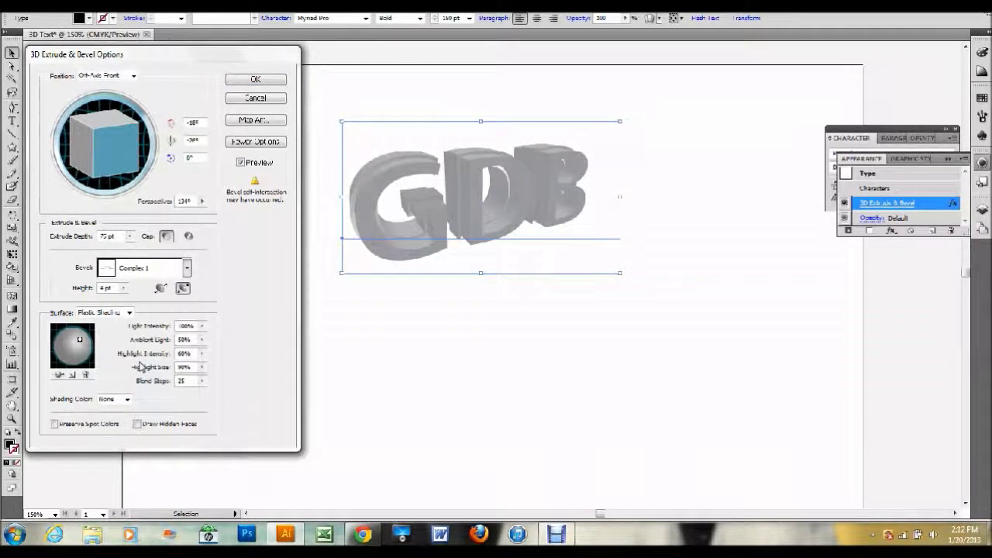
left_click(186, 270)
left_click(130, 293)
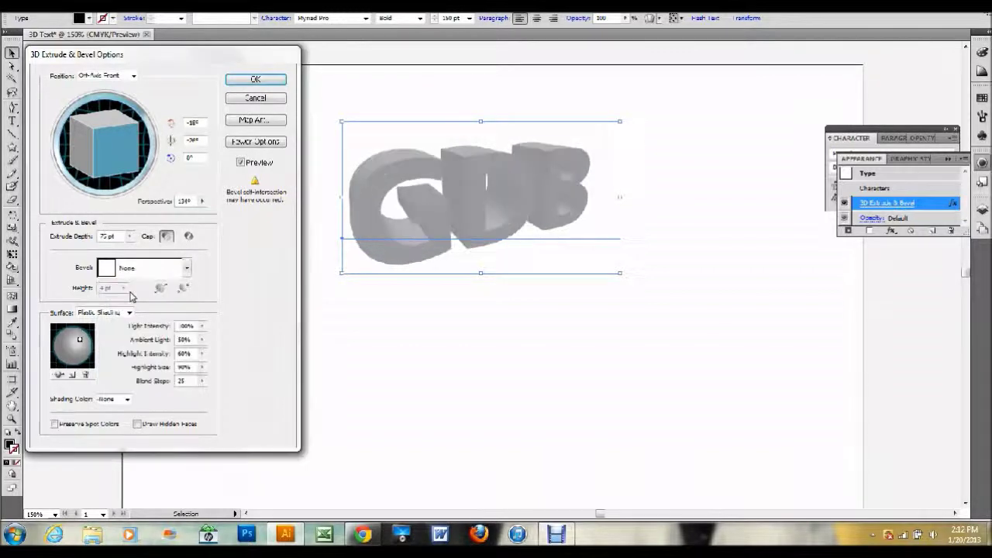
left_click(188, 236)
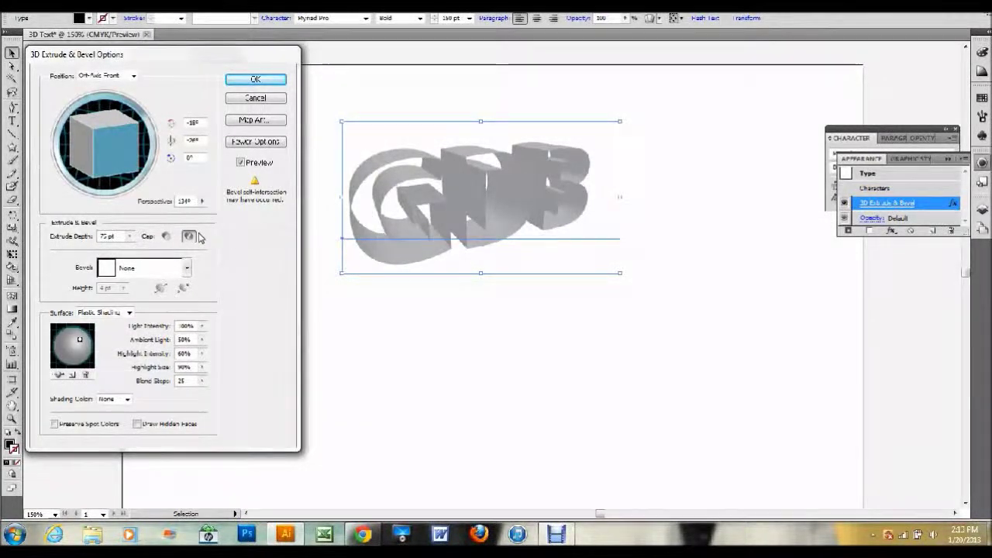
left_click(168, 236)
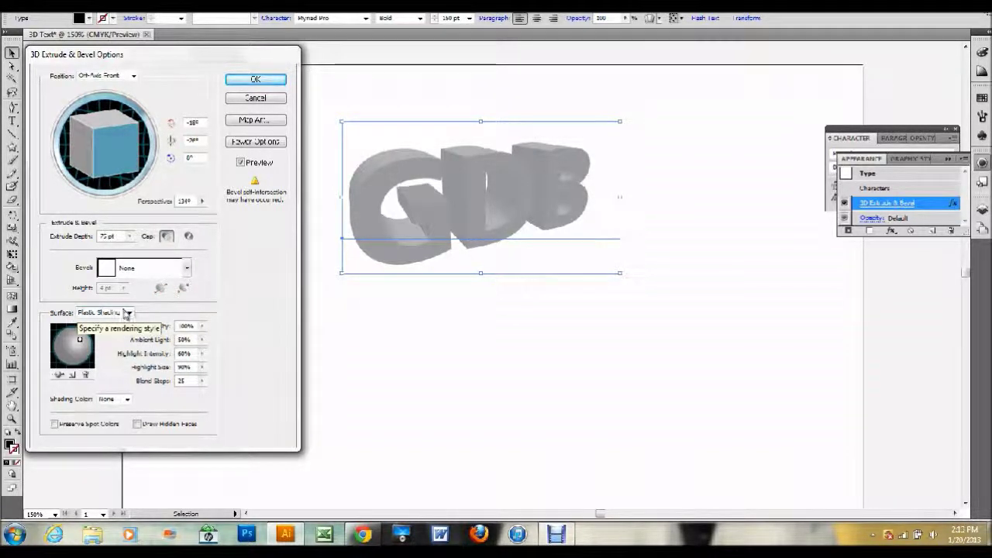
Compare Wireframe, No Shading and Diffuse, then apply Plastic Shading with 25% ambient light
left_click(125, 313)
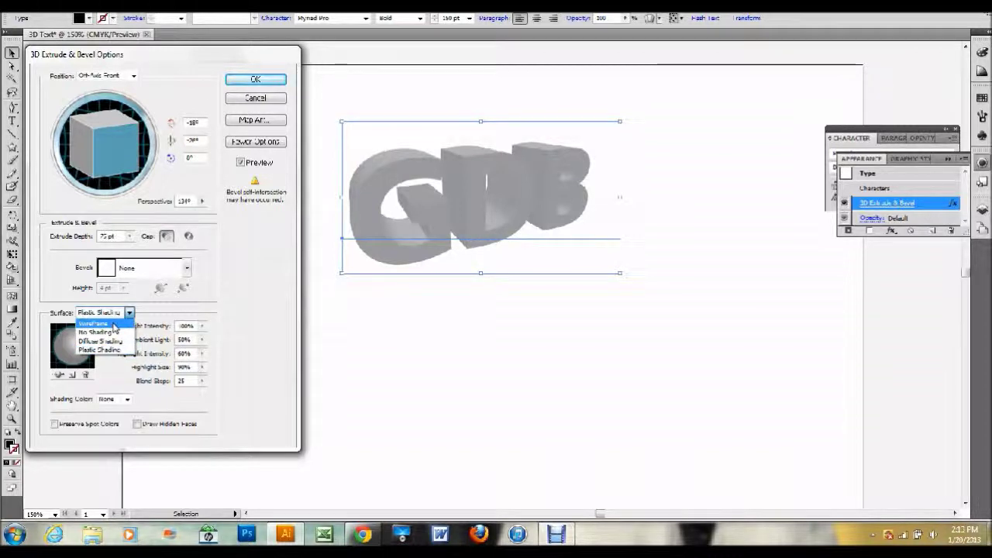
left_click(114, 327)
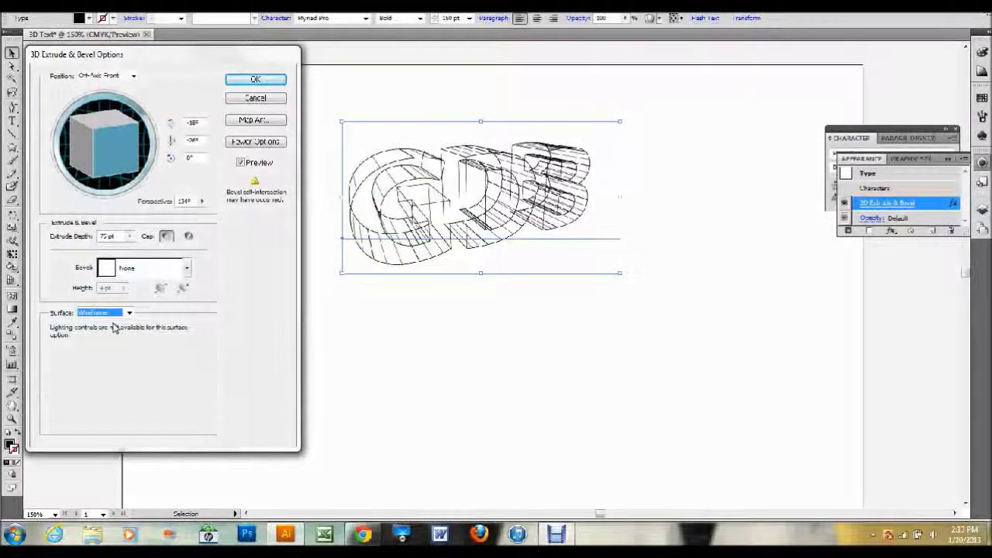
left_click(129, 314)
left_click(120, 330)
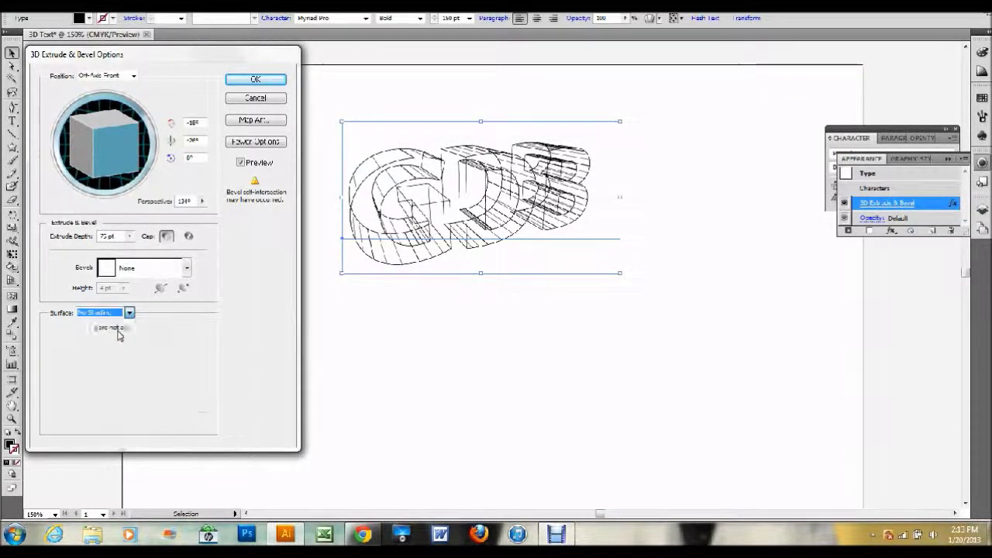
left_click(117, 313)
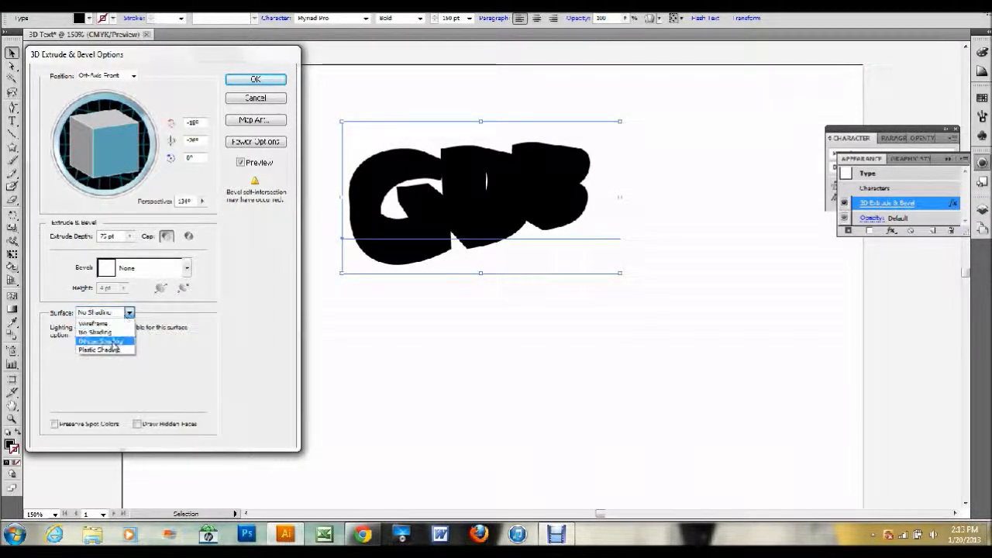
left_click(112, 344)
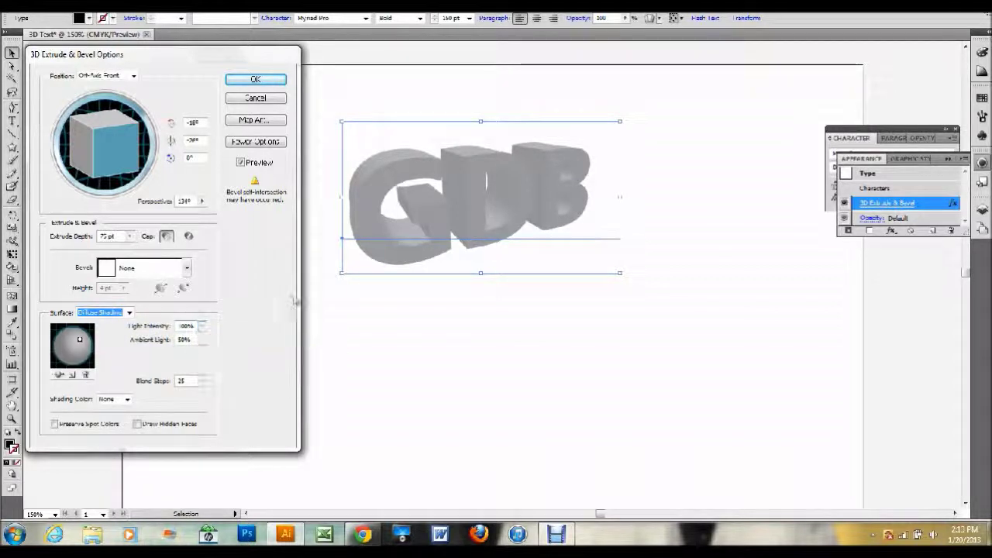
left_click(129, 312)
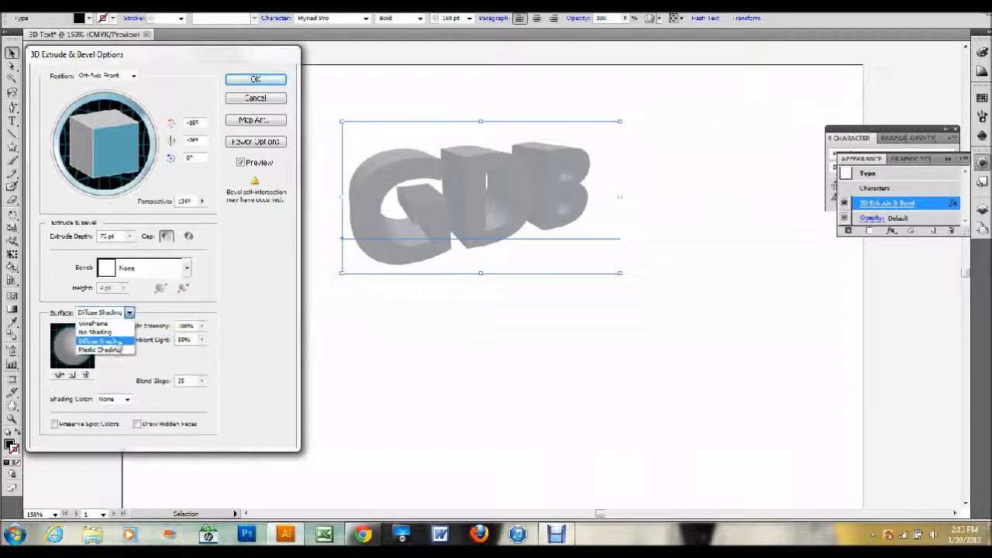
left_click(112, 348)
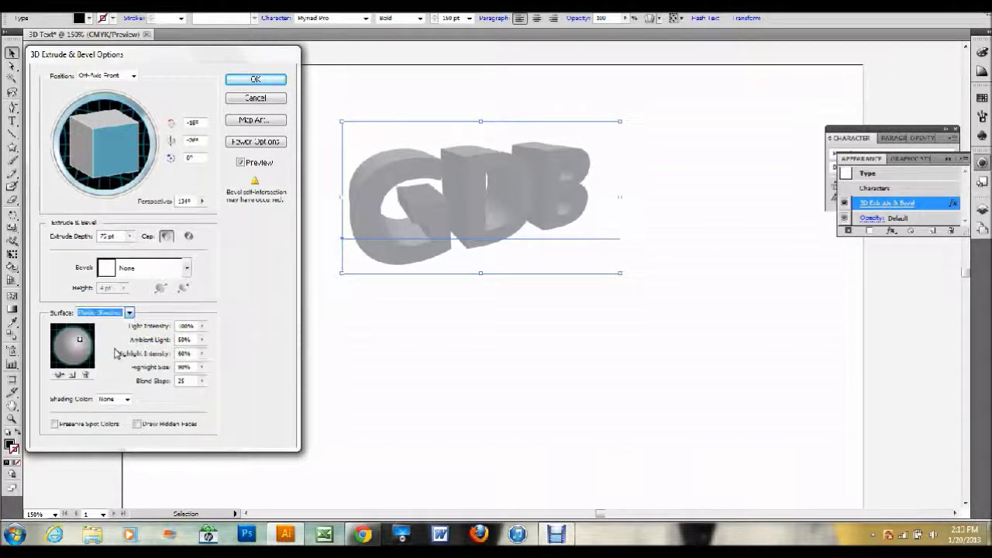
double_click(186, 340)
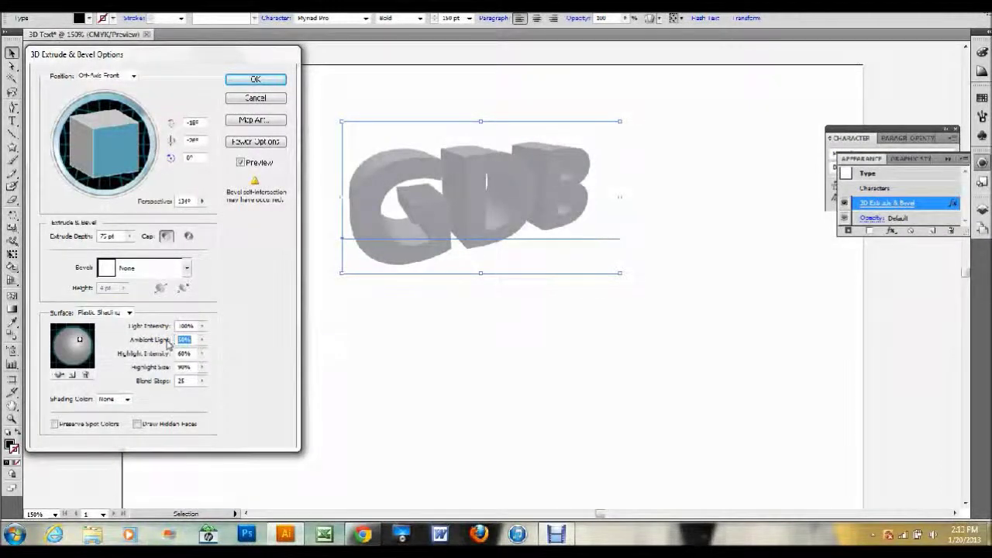
key("Return")
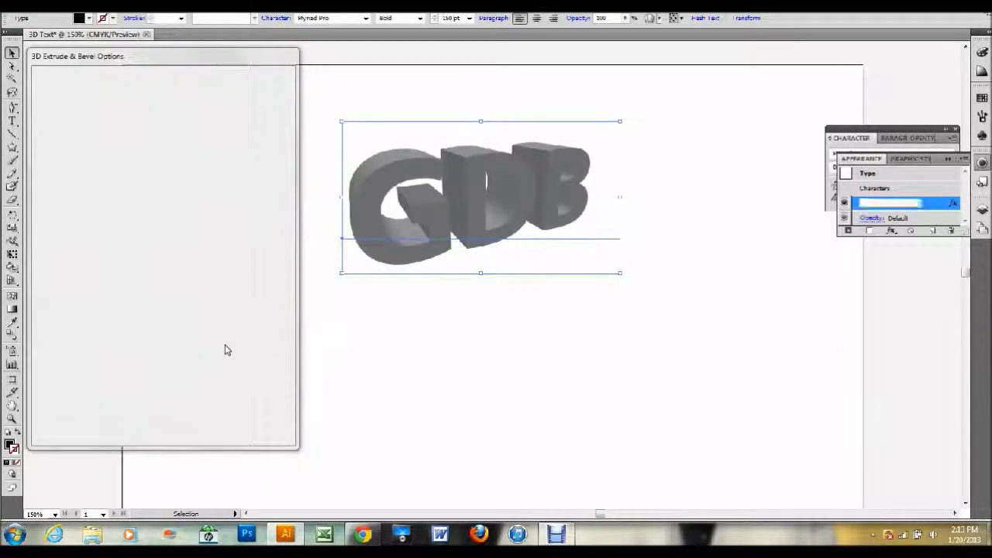
Reopen the 3D effect, set ambient light to 50%, and apply a Wireframe surface
double_click(931, 207)
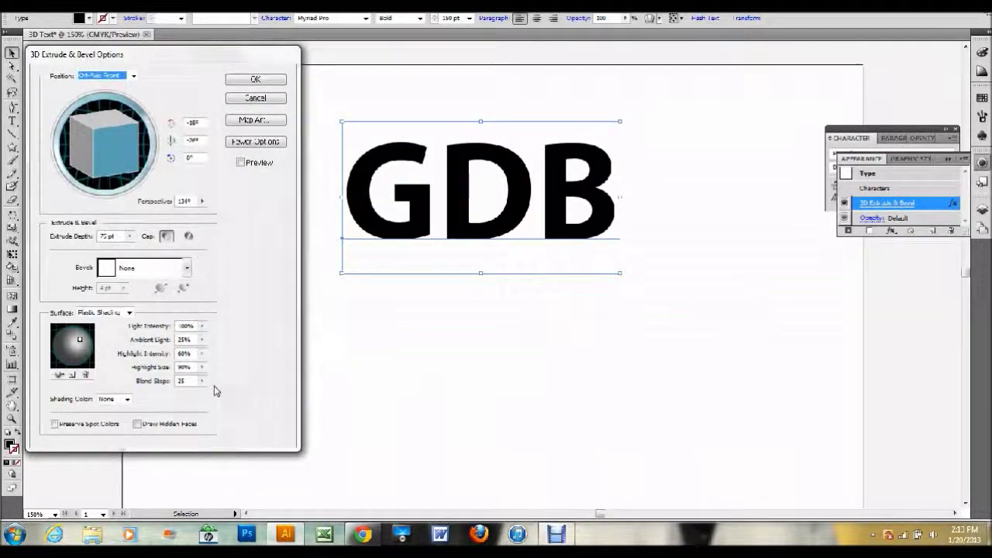
left_click(241, 162)
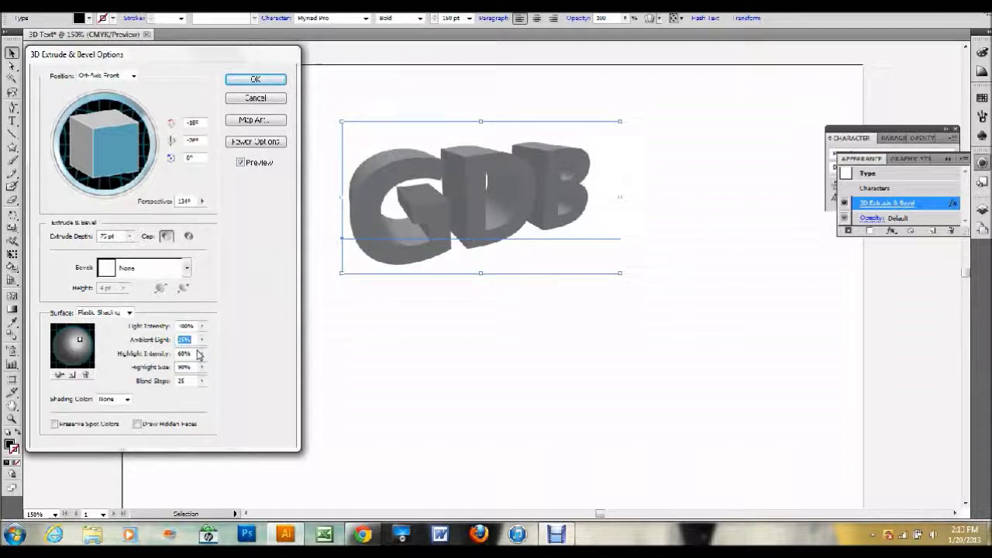
type("50")
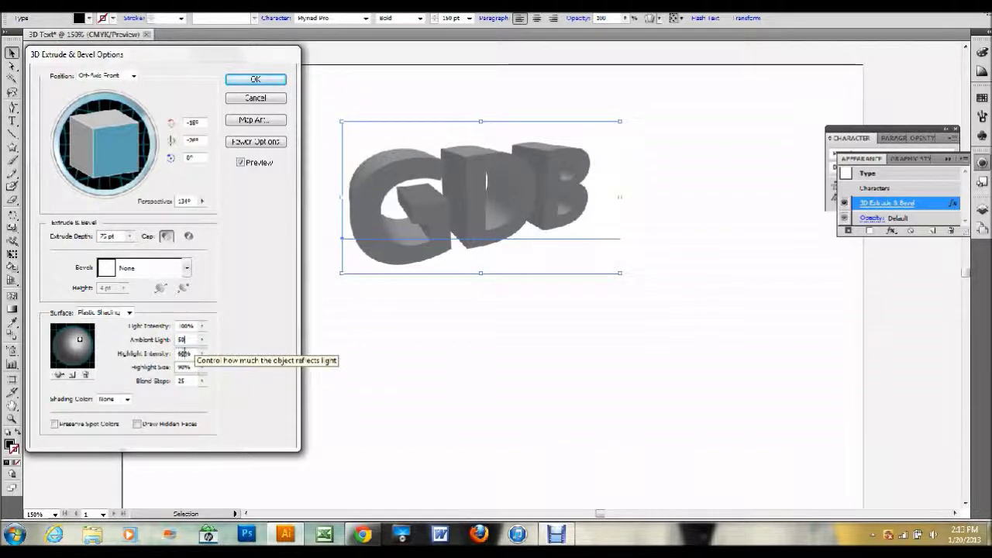
left_click(187, 353)
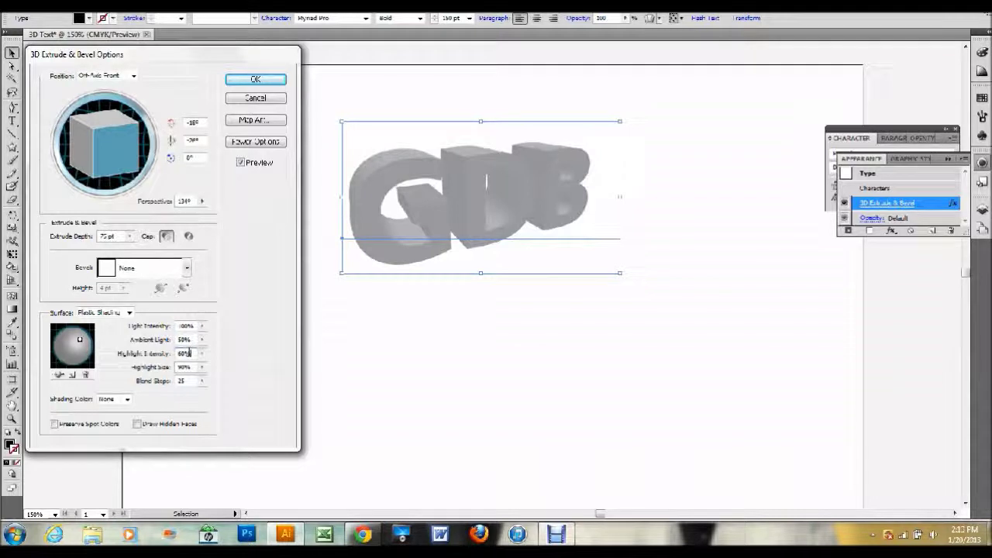
left_click(105, 312)
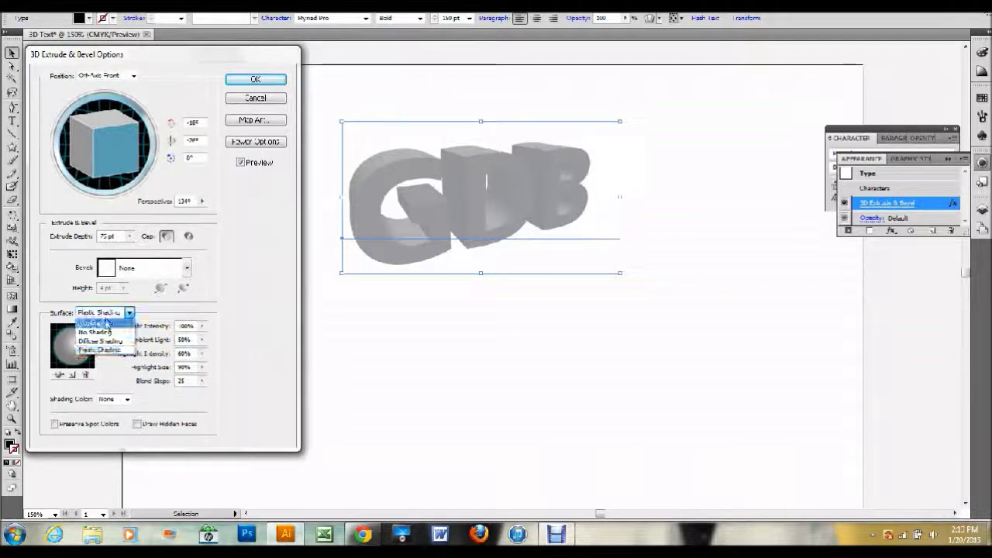
left_click(107, 326)
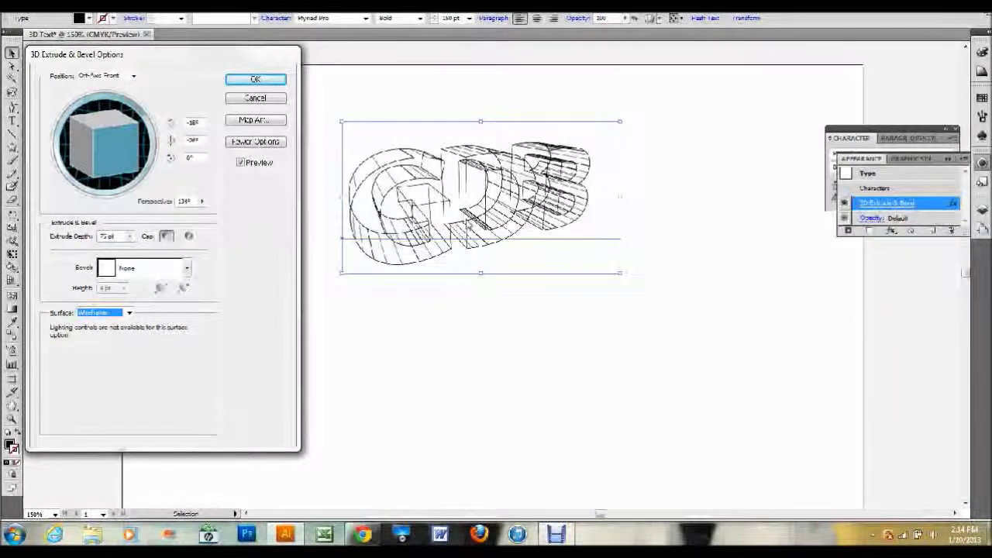
left_click(255, 79)
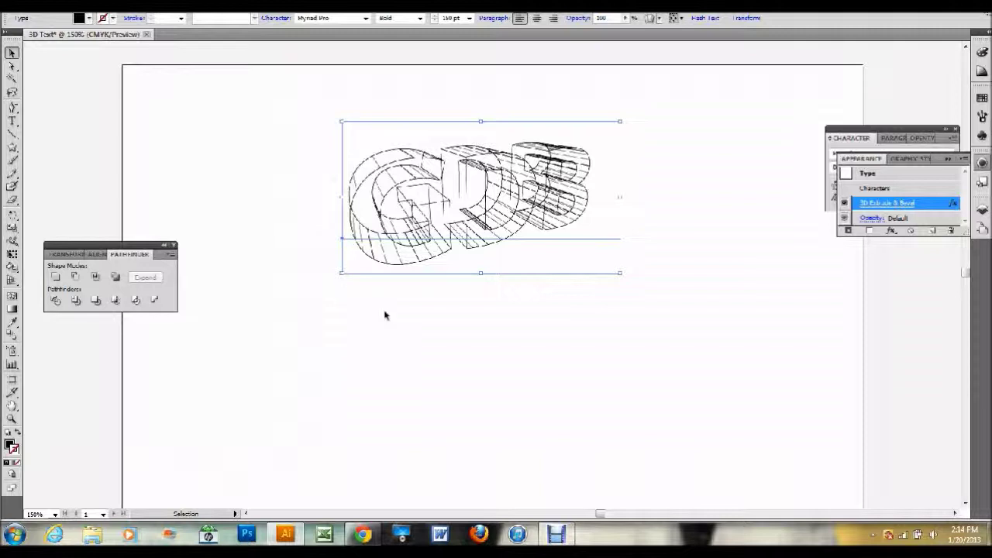
Reopen the 3D effect and switch its surface to Plastic Shading with Preview on
double_click(930, 205)
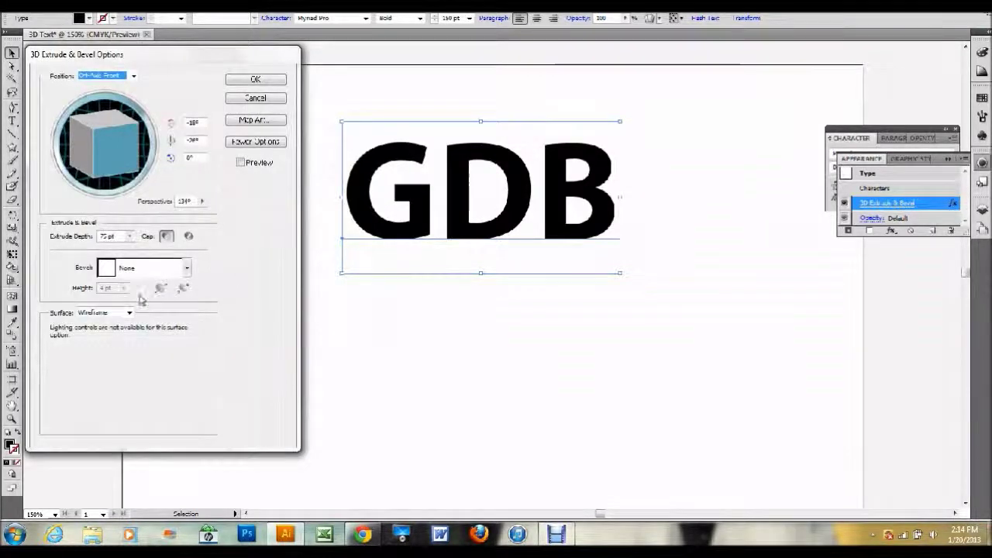
left_click(122, 313)
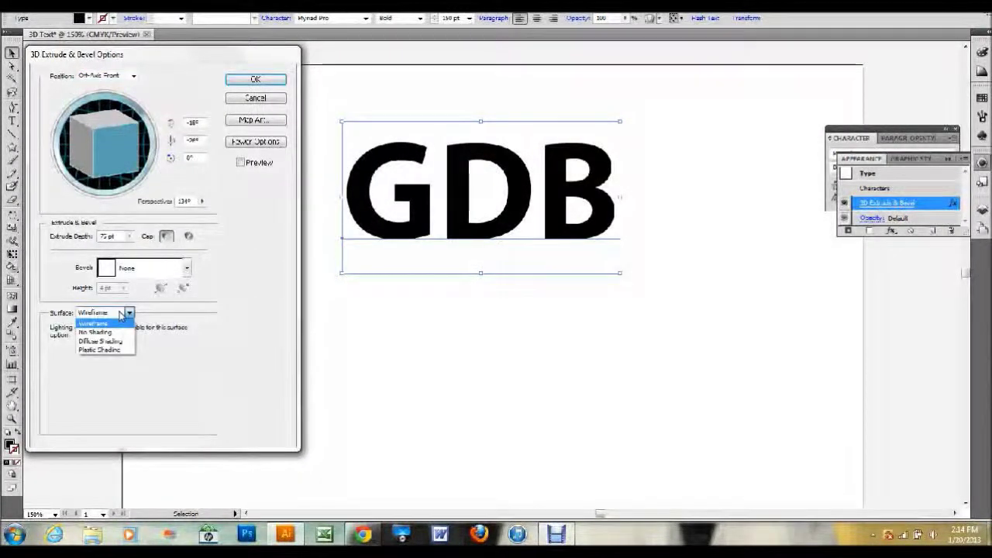
left_click(104, 349)
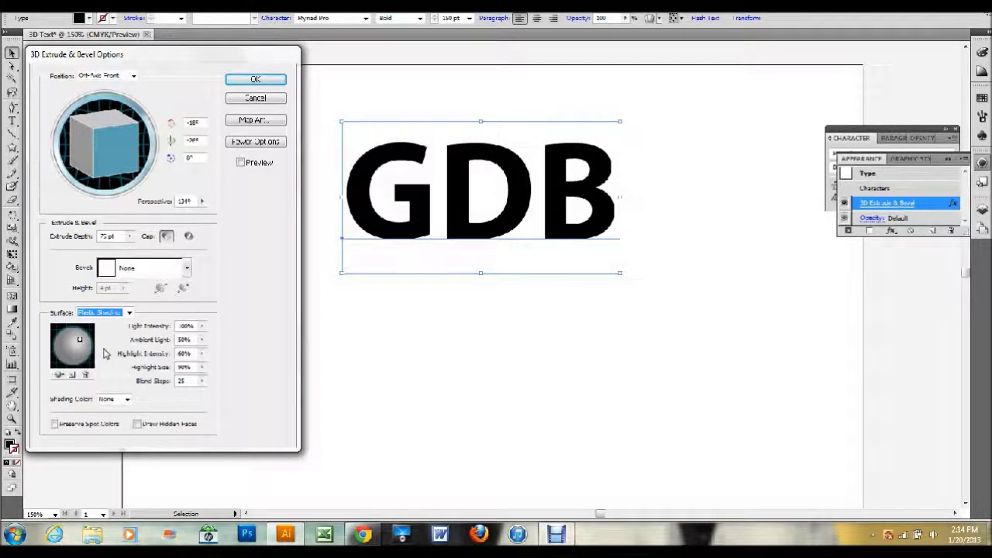
left_click(240, 163)
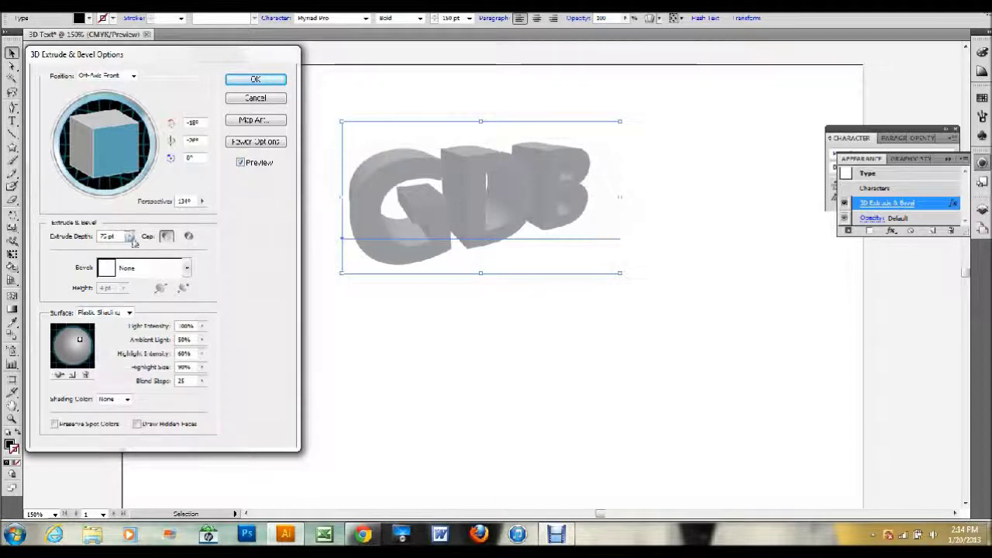
Set Perspective to 25°, move the light to the upper left, and apply
left_click_drag(194, 201, 140, 207)
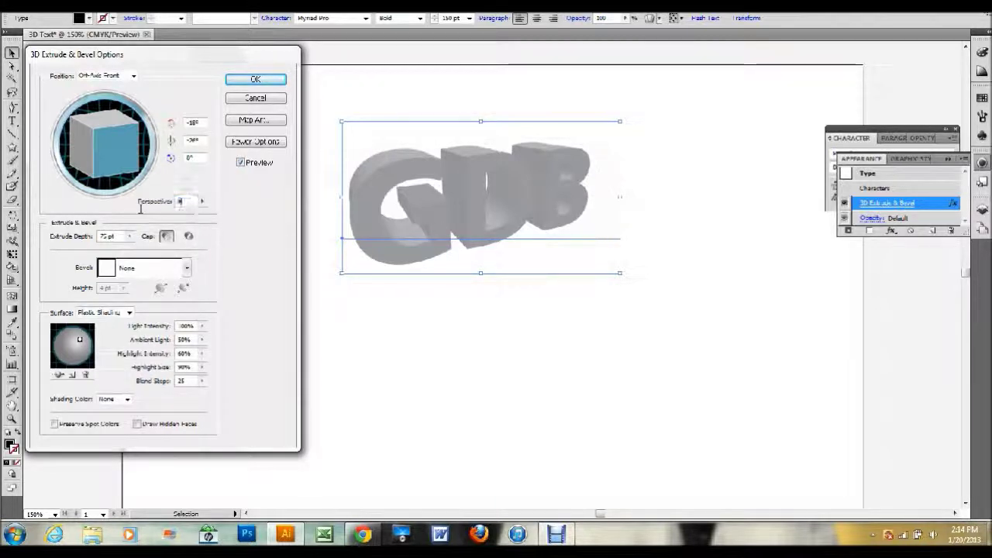
left_click(196, 158)
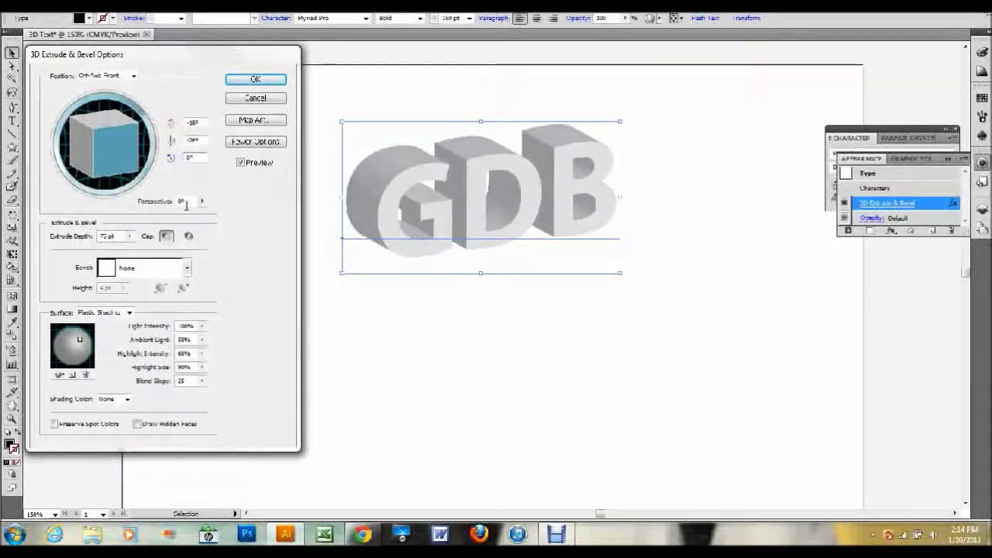
left_click_drag(194, 201, 155, 203)
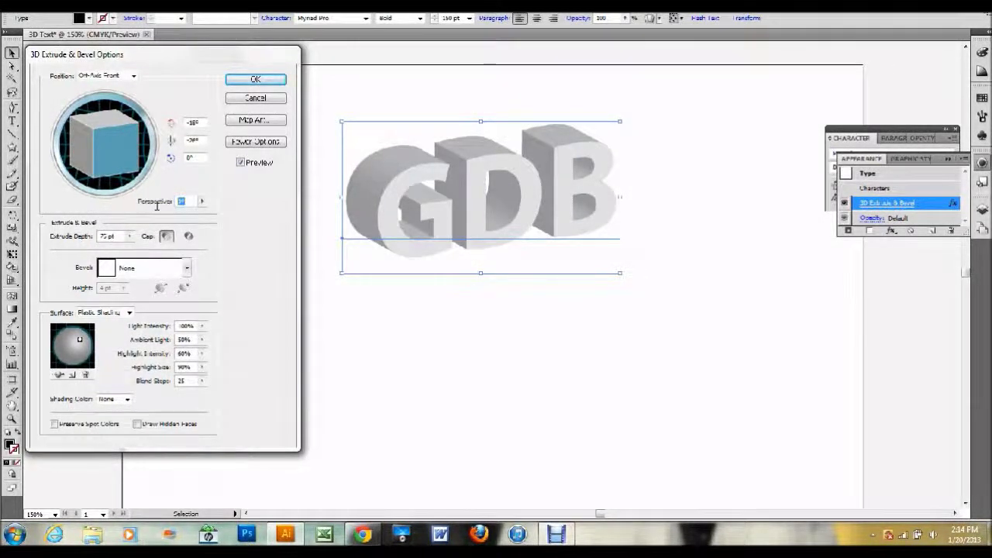
type("10")
left_click(201, 159)
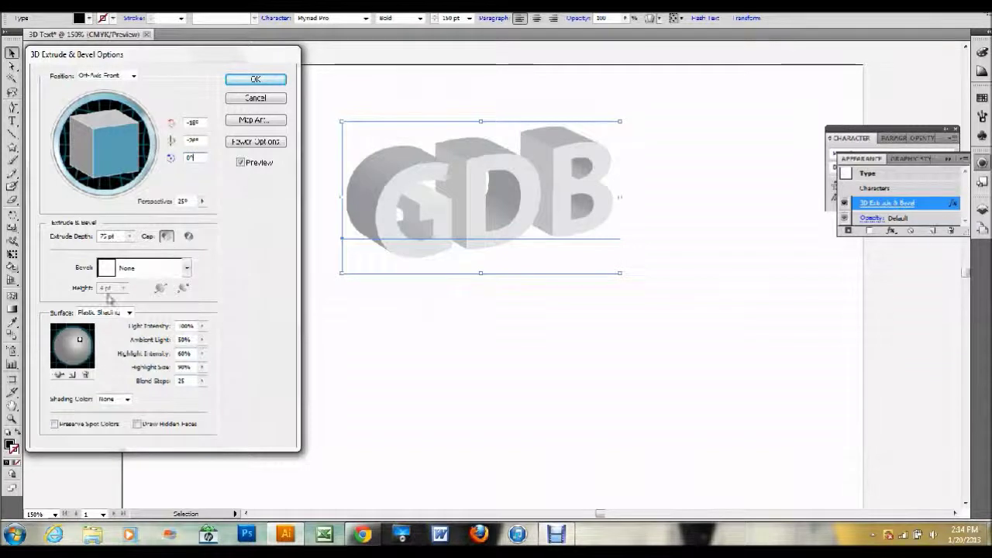
mouse_move(77, 339)
left_mouse_down()
mouse_move(68, 341)
mouse_move(76, 342)
left_mouse_up()
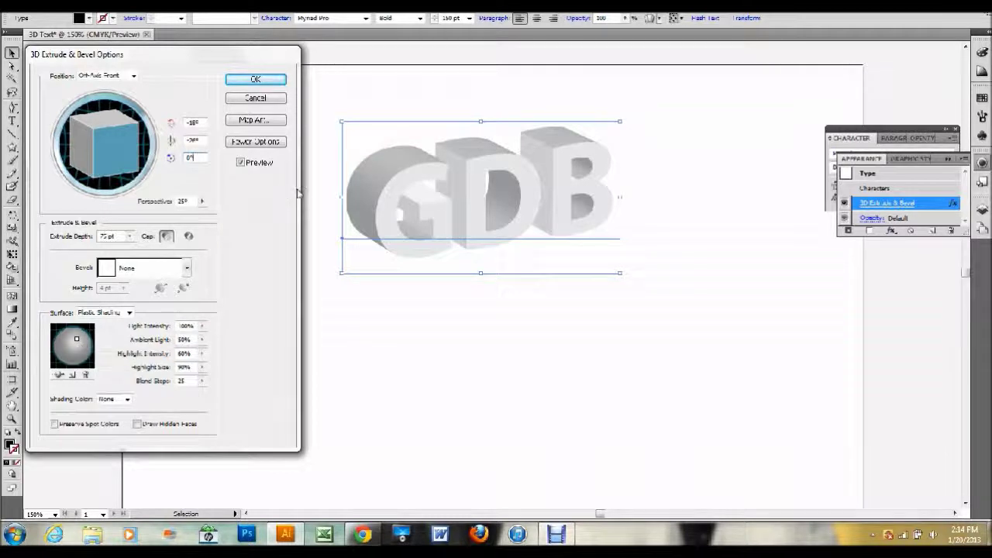
left_click(257, 81)
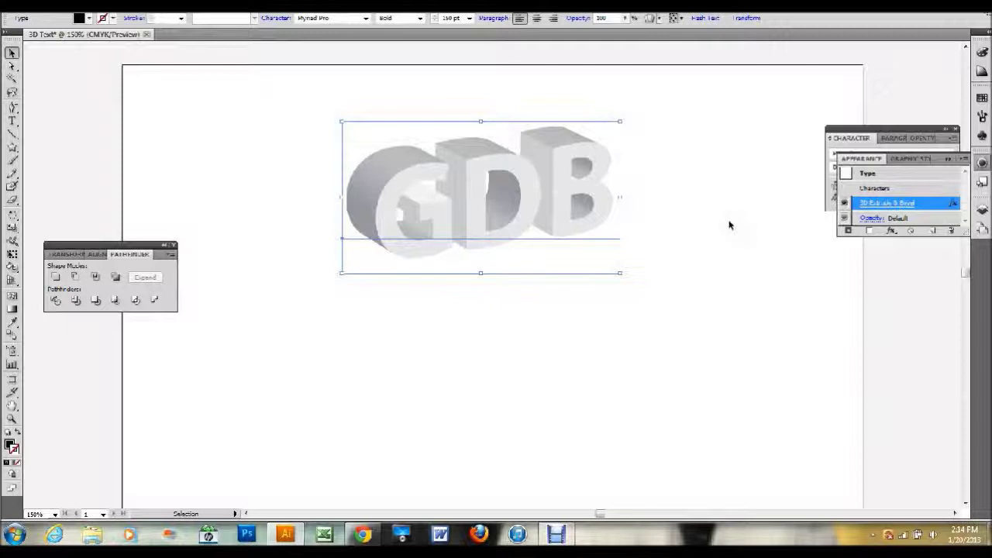
Return to the Selection tool and Alt-drag a copy of the 3D GDB text below the original
double_click(527, 208)
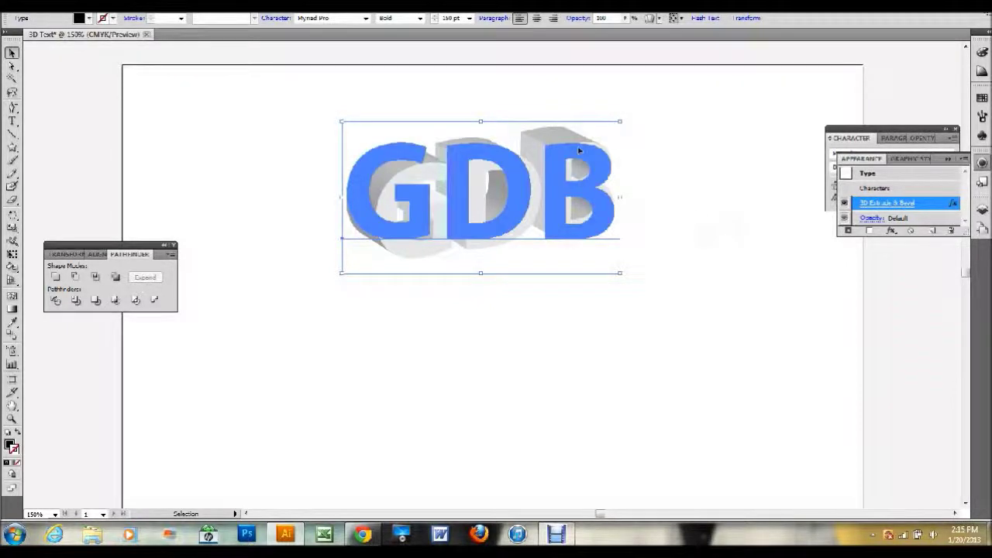
key("Escape")
key("a")
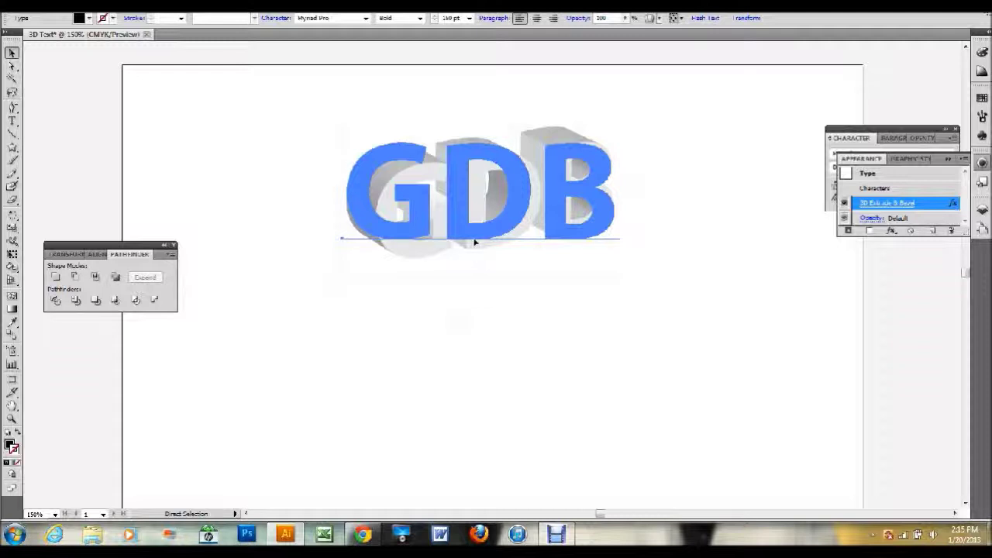
key("ctrl+z")
key("v")
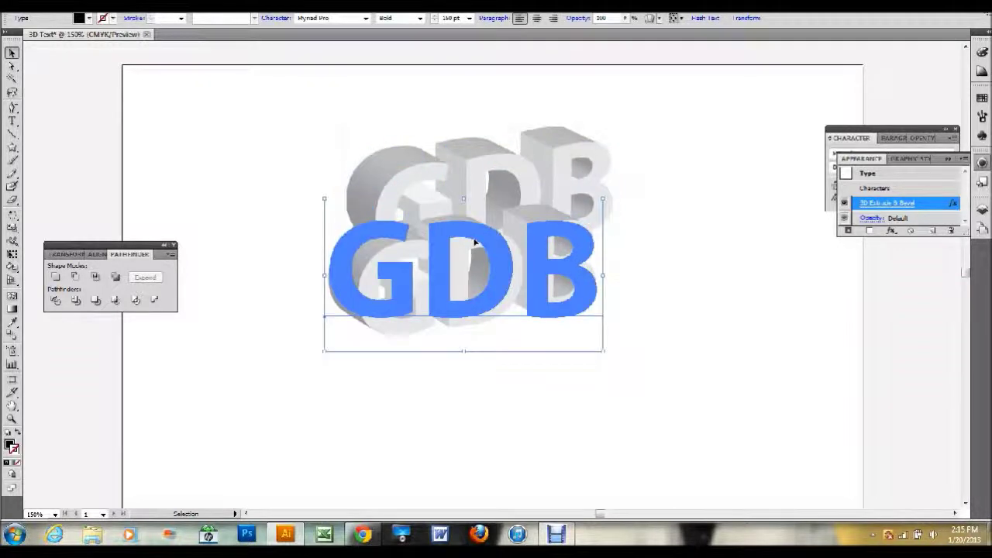
left_click_drag(500, 278, 525, 383)
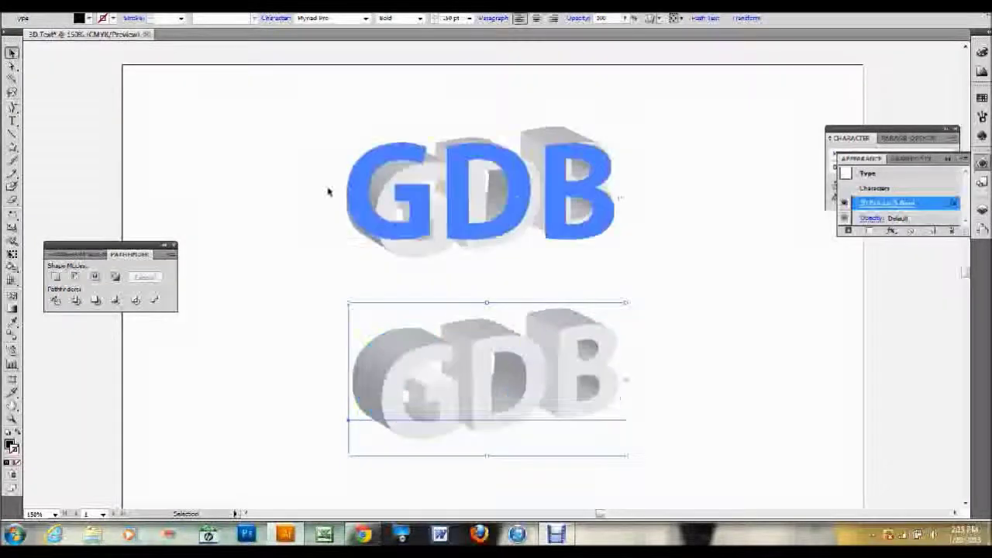
left_click(62, 6)
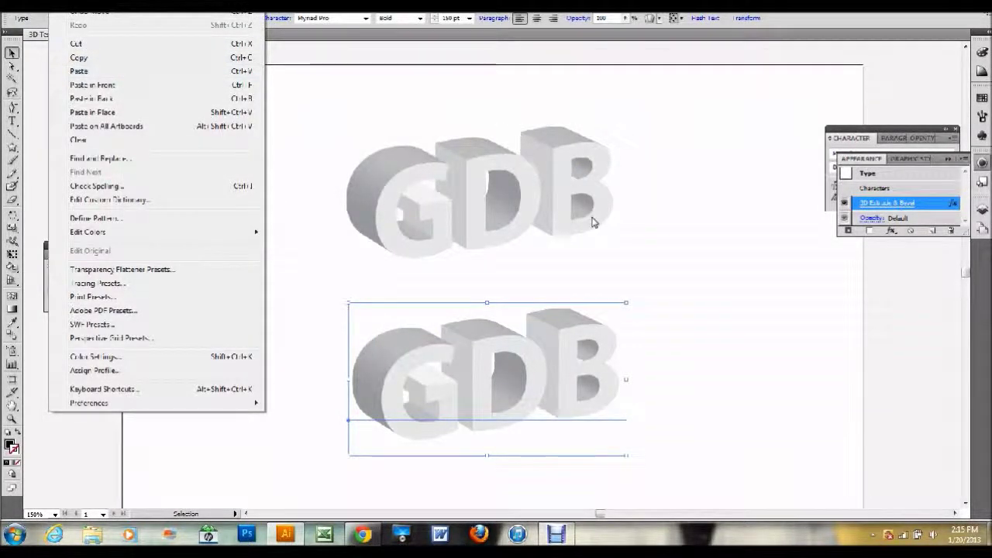
Delete the 3D Extrude & Bevel effect from the lower GDB copy, leaving flat black text
left_click(707, 284)
left_click(580, 387)
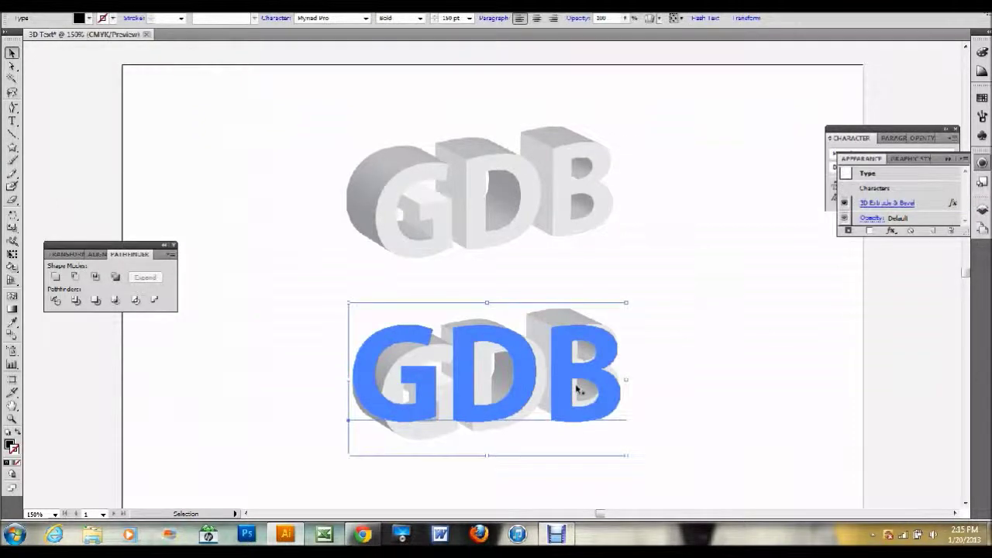
left_click(926, 204)
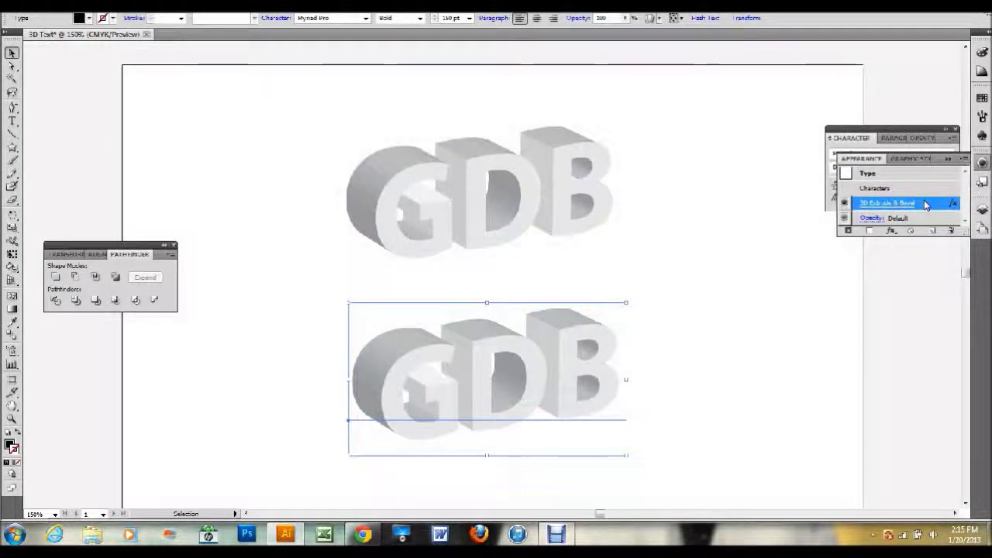
left_click(953, 231)
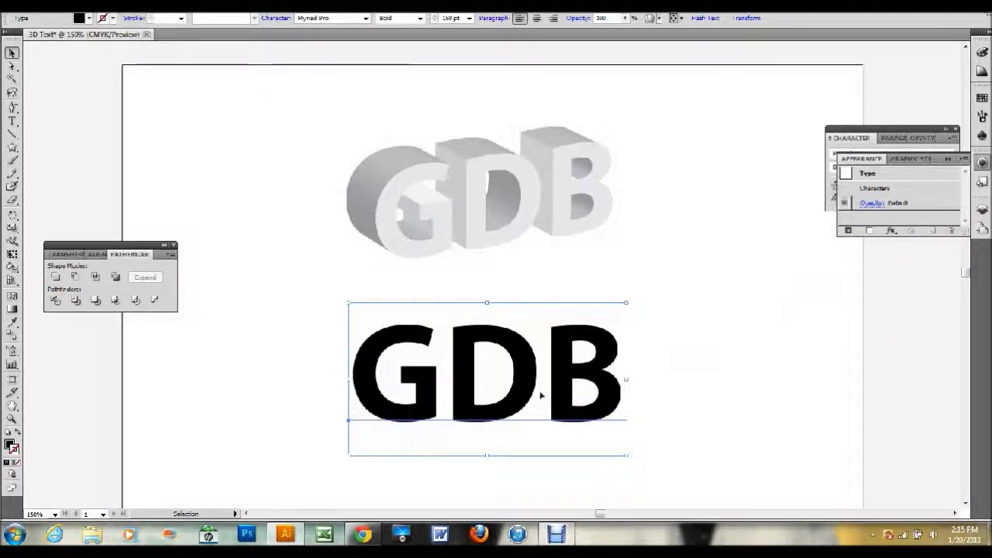
left_click(269, 382)
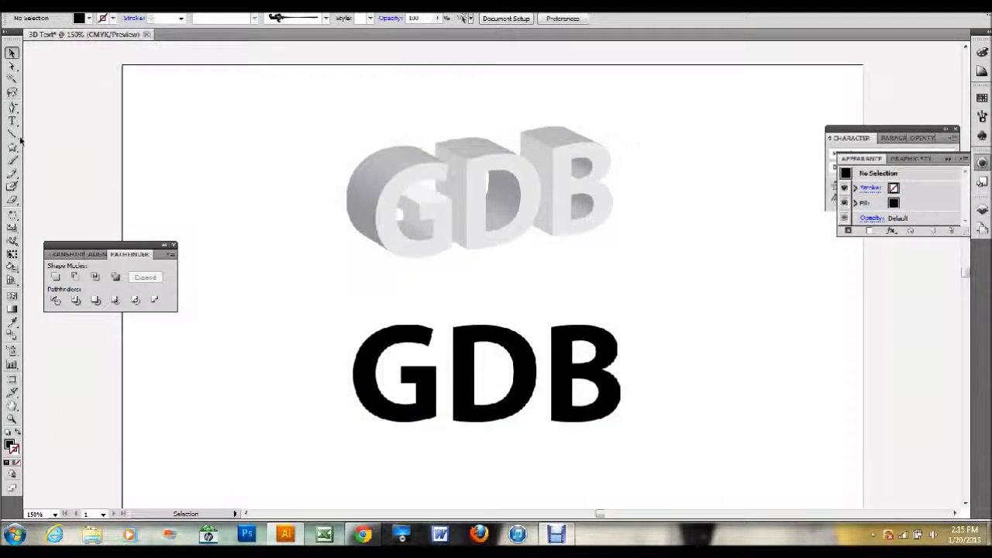
Scribble freehand Pencil strokes back and forth across the lower G, D and B letters
left_click(11, 172)
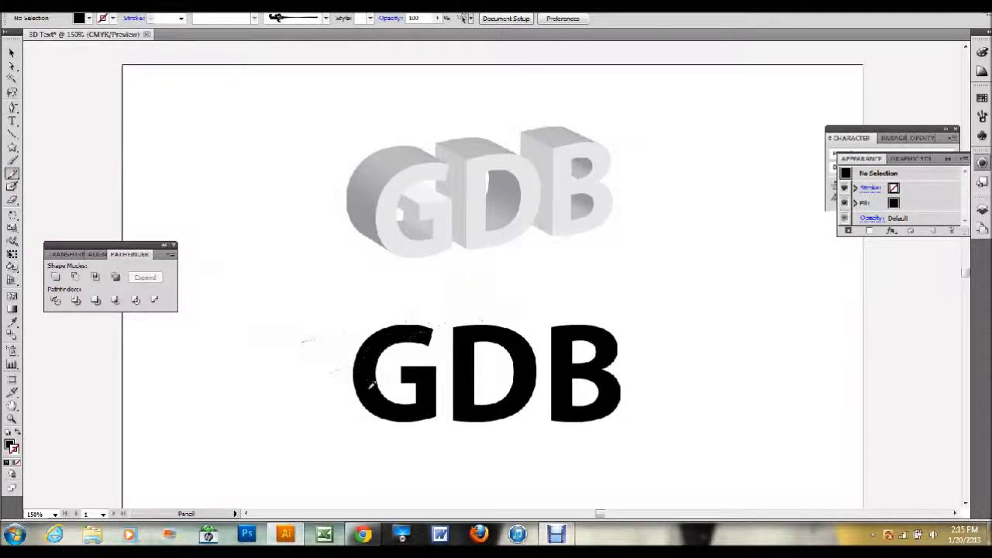
mouse_move(370, 383)
left_mouse_down()
mouse_move(448, 326)
mouse_move(420, 396)
mouse_move(537, 323)
mouse_move(452, 403)
mouse_move(566, 348)
mouse_move(599, 369)
mouse_move(629, 369)
mouse_move(644, 401)
mouse_move(603, 398)
mouse_move(632, 369)
mouse_move(584, 353)
mouse_move(458, 378)
mouse_move(555, 341)
left_mouse_up()
left_click_drag(422, 357, 464, 329)
mouse_move(406, 422)
left_mouse_down()
mouse_move(600, 403)
mouse_move(598, 438)
mouse_move(549, 396)
mouse_move(530, 349)
mouse_move(422, 353)
left_mouse_up()
mouse_move(363, 411)
left_mouse_down()
mouse_move(552, 397)
mouse_move(489, 418)
left_mouse_up()
mouse_move(623, 399)
left_mouse_down()
mouse_move(601, 379)
mouse_move(524, 379)
left_mouse_up()
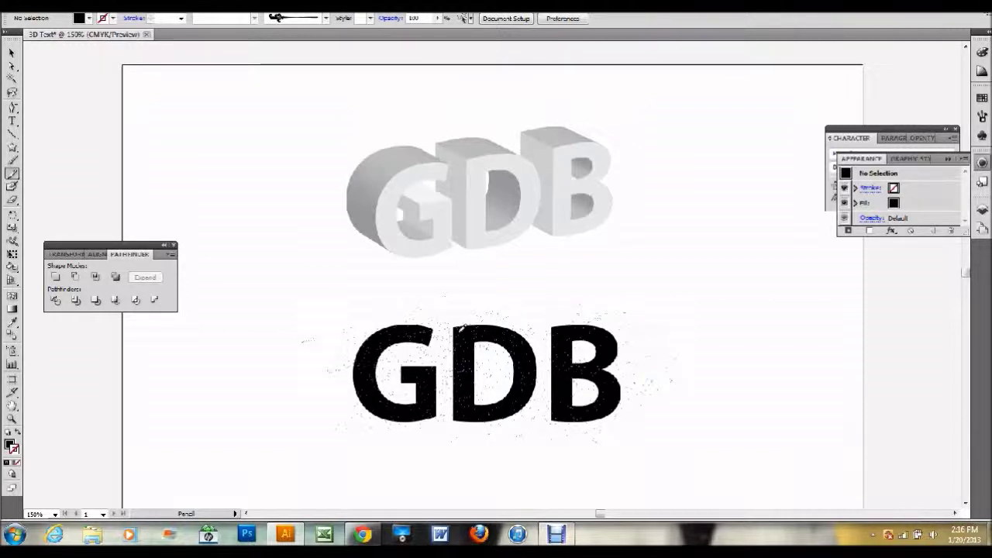
left_click_drag(513, 319, 465, 295)
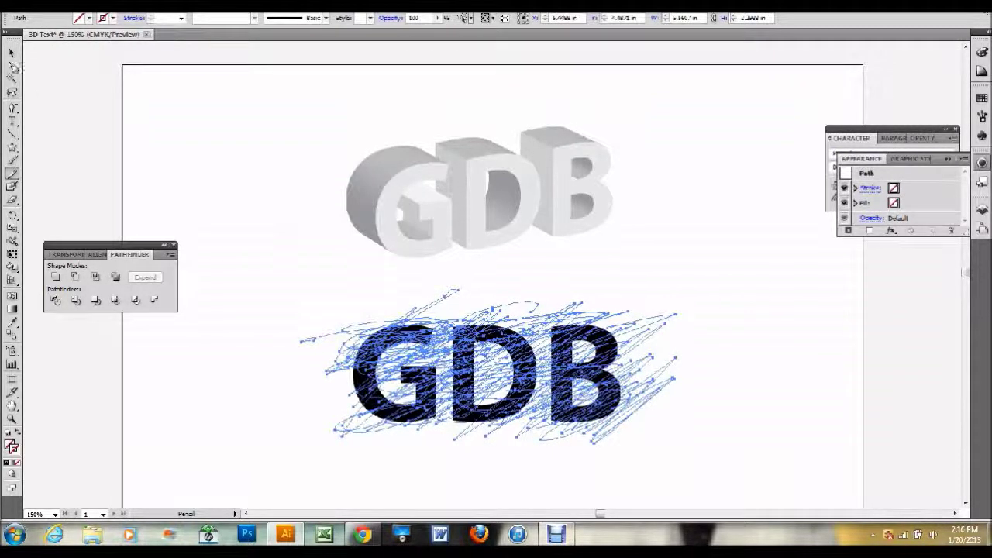
Give the scribble paths a 1 pt orange stroke from the Swatches panel
left_click(13, 52)
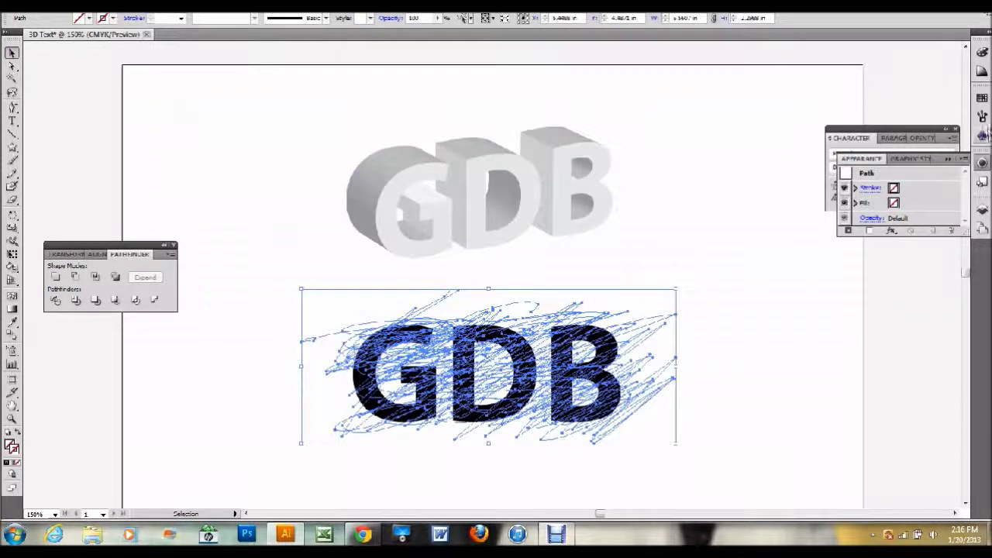
left_click(982, 98)
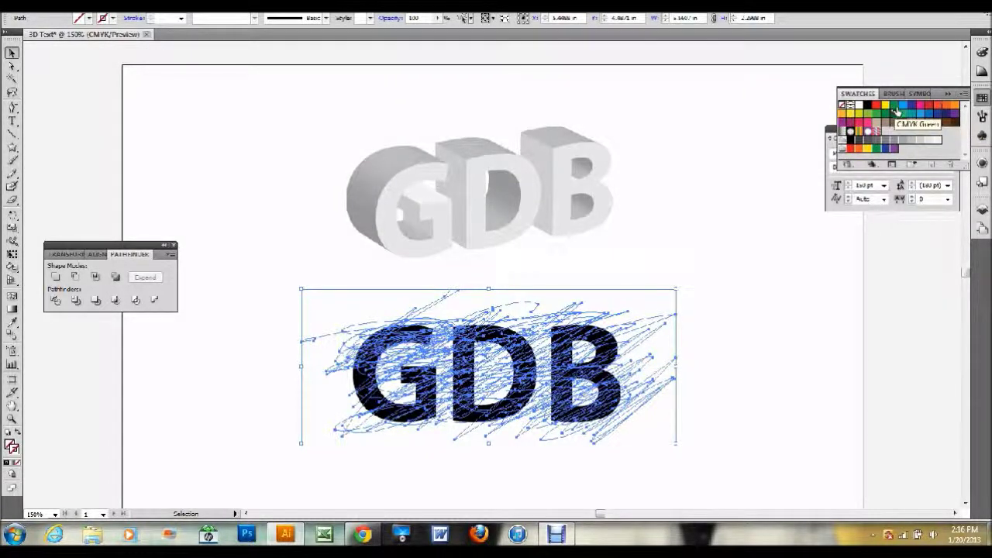
left_click(954, 107)
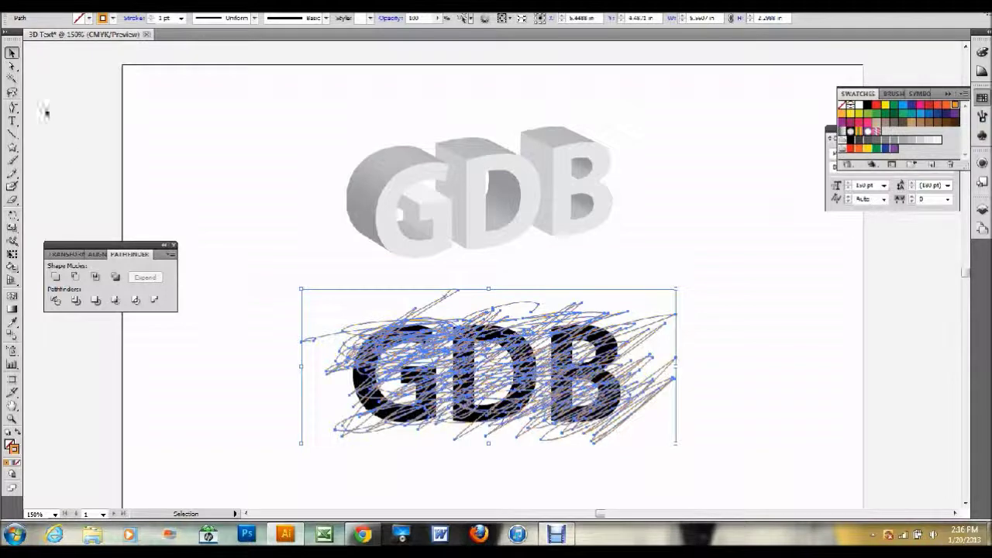
left_click(217, 349)
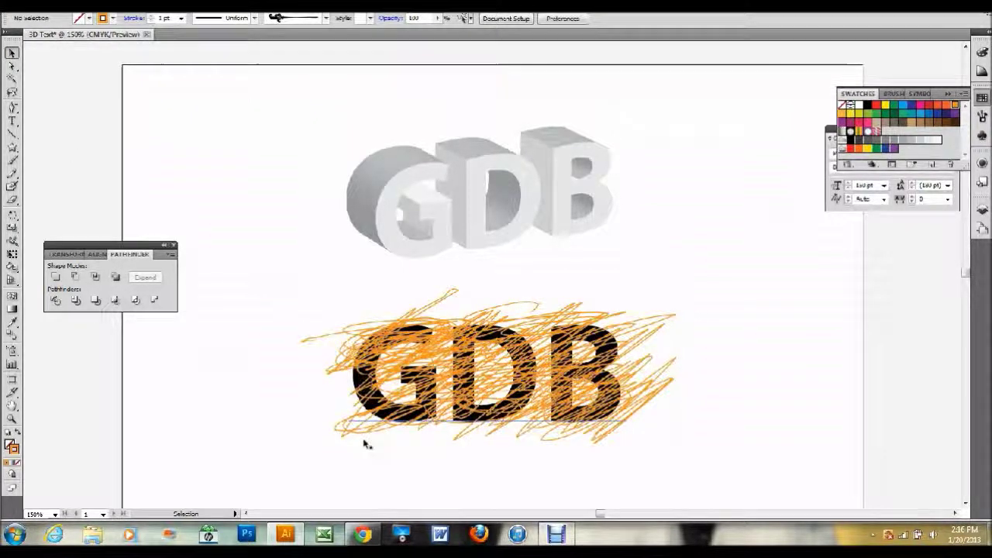
Send the orange scribble backward so it sits behind the flat black GDB letters
left_click(634, 397)
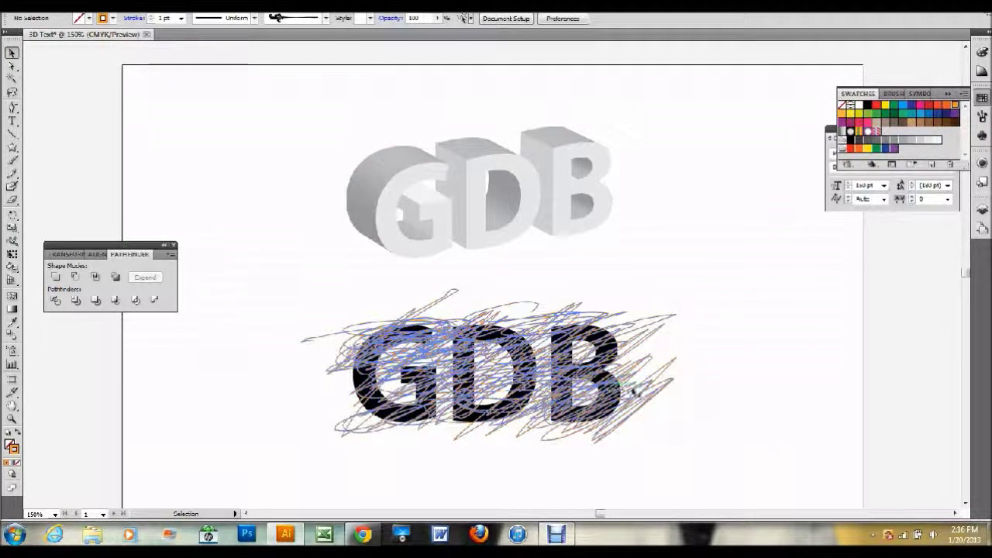
key("ctrl")
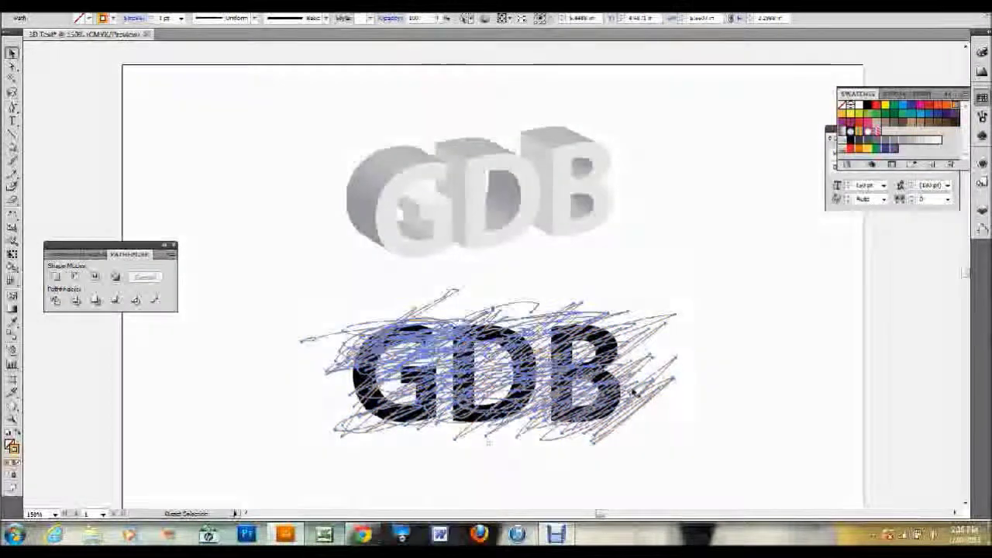
key("ctrl")
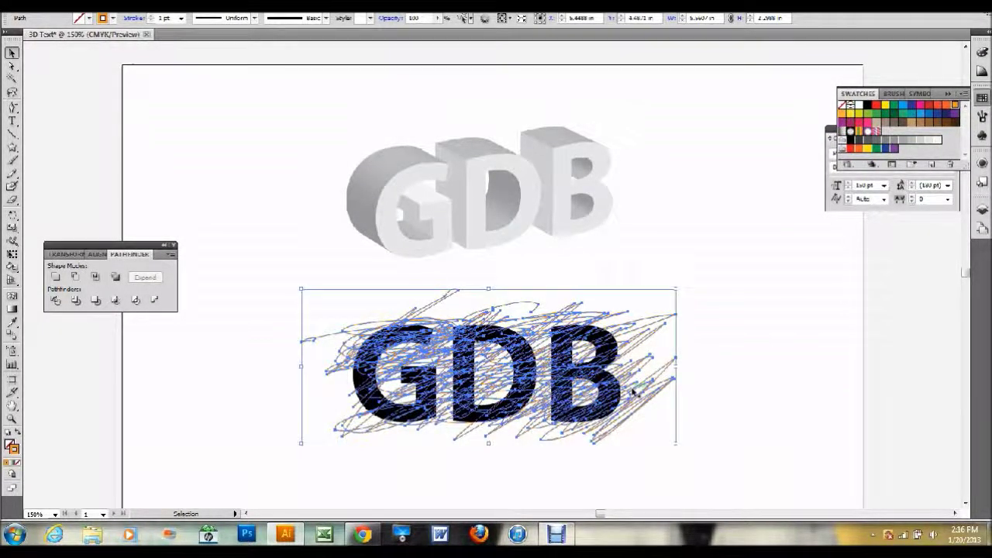
left_click(727, 385)
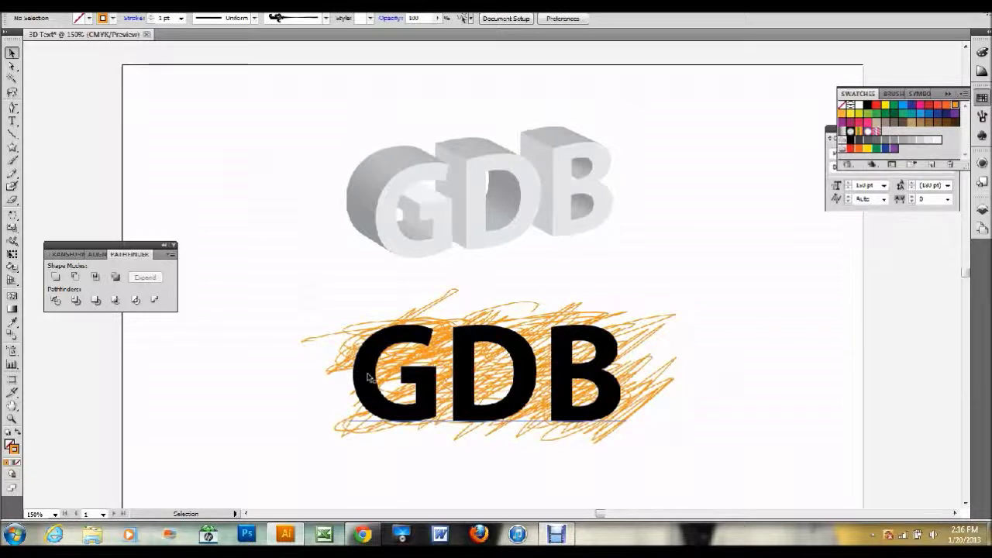
left_click(333, 328)
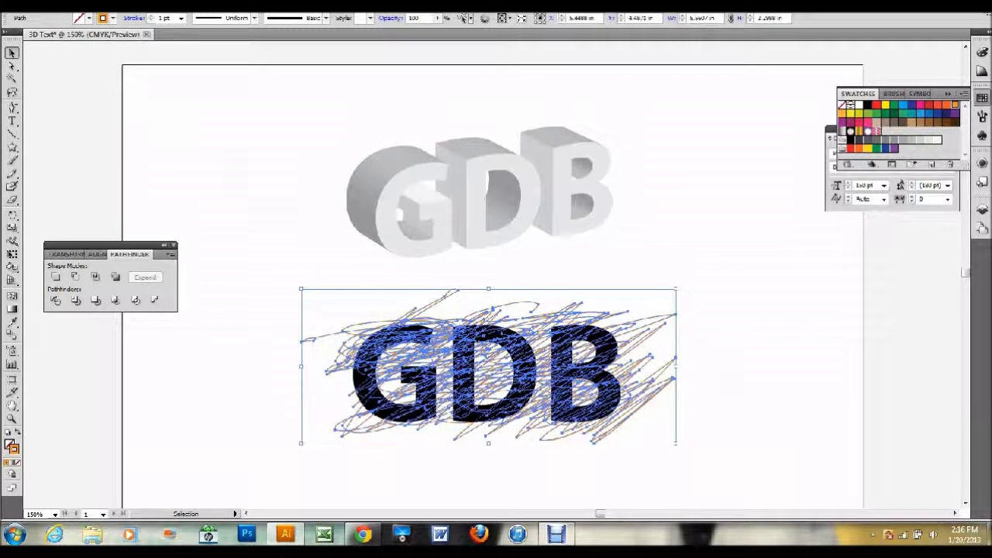
left_click(95, 4)
mouse_move(215, 26)
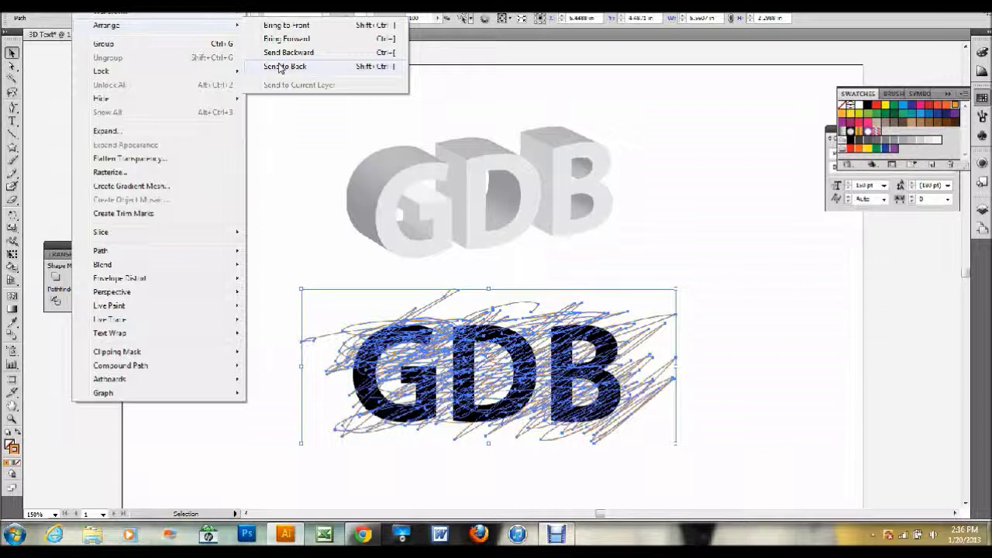
left_click(715, 236)
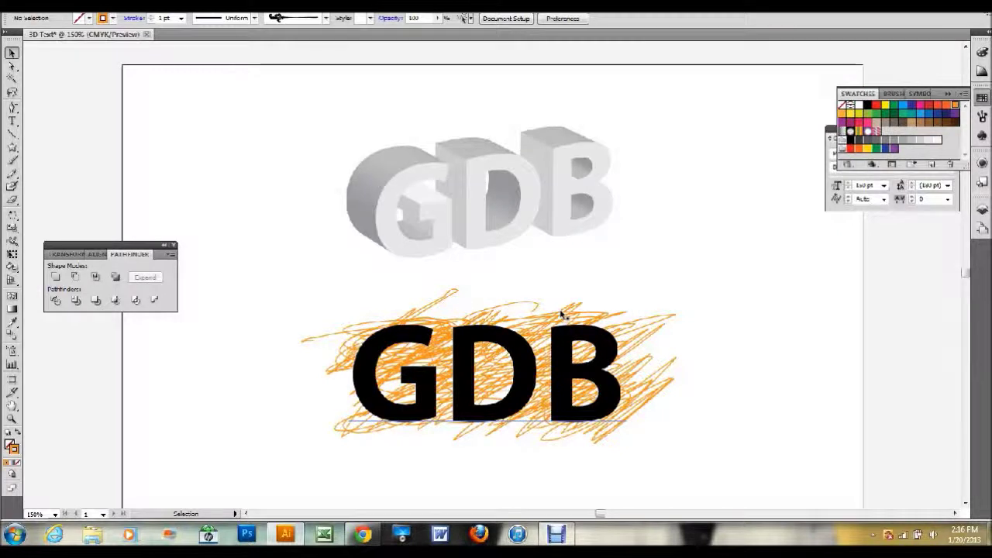
Clip the orange scribble to the GDB letter shapes with a clipping mask
left_click(488, 390)
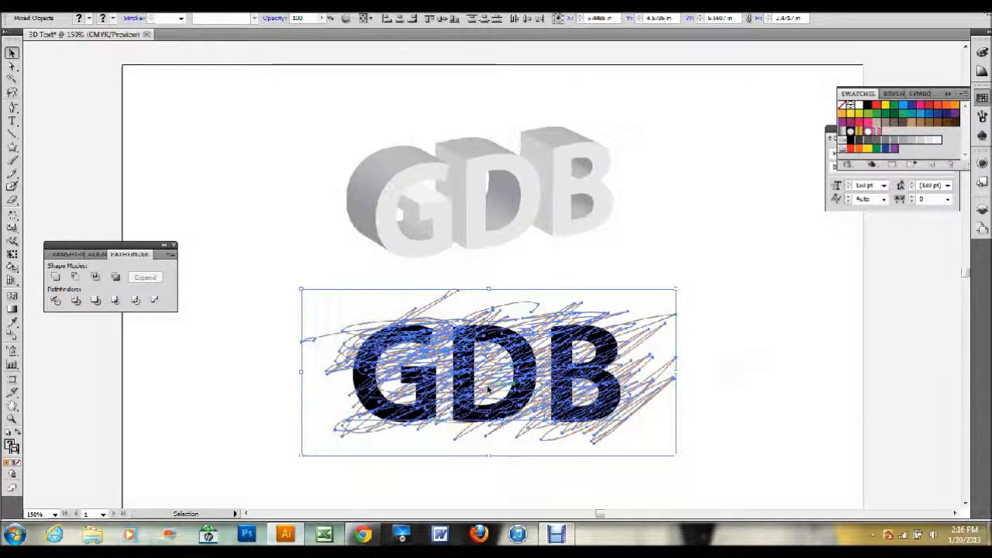
key("ctrl+g")
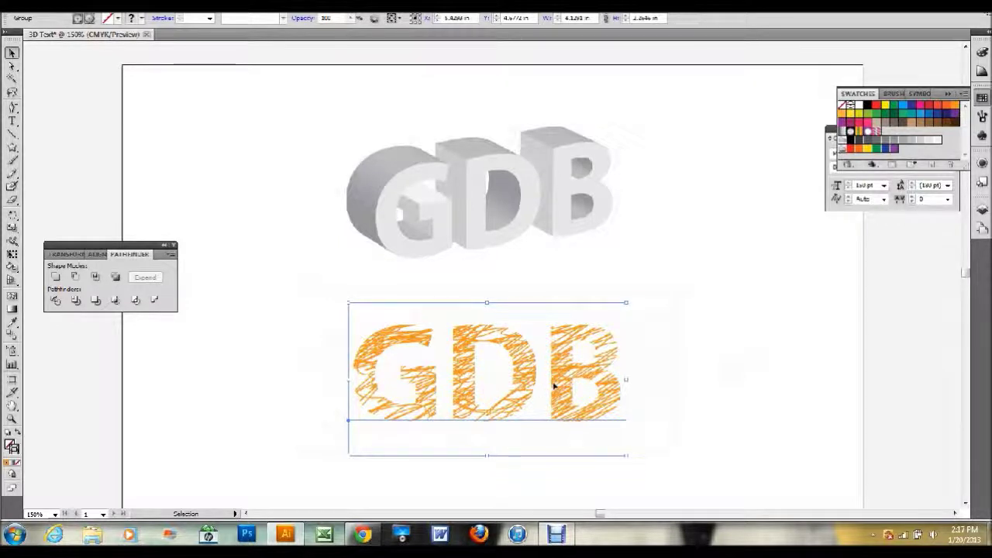
double_click(413, 411)
Test that the text stays editable by replacing G with j, then restoring G
double_click(428, 417)
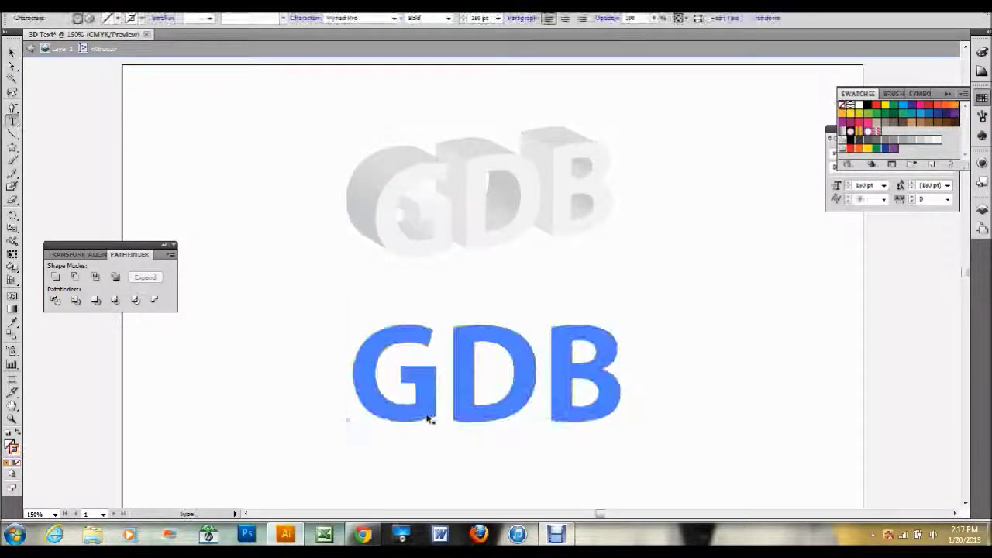
key("BackSpace")
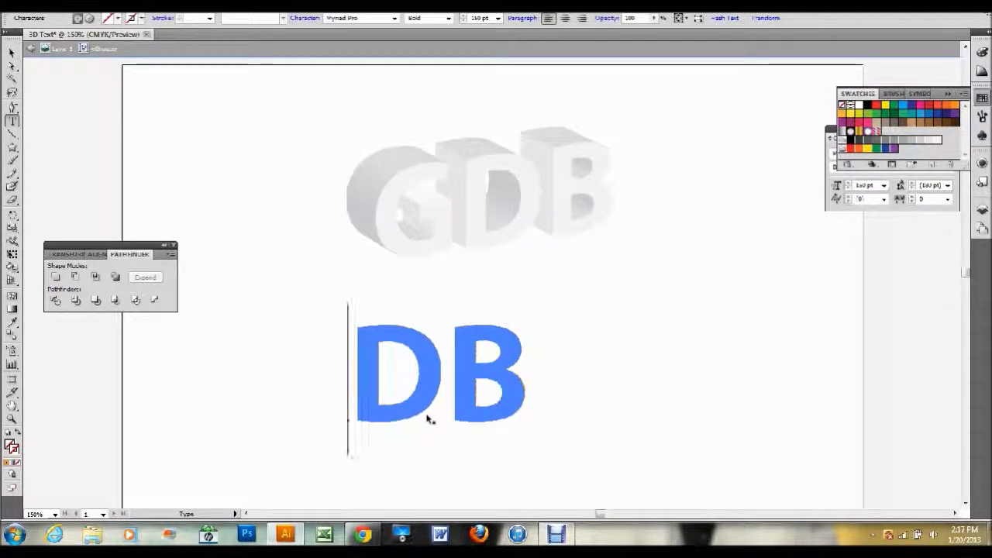
type("j")
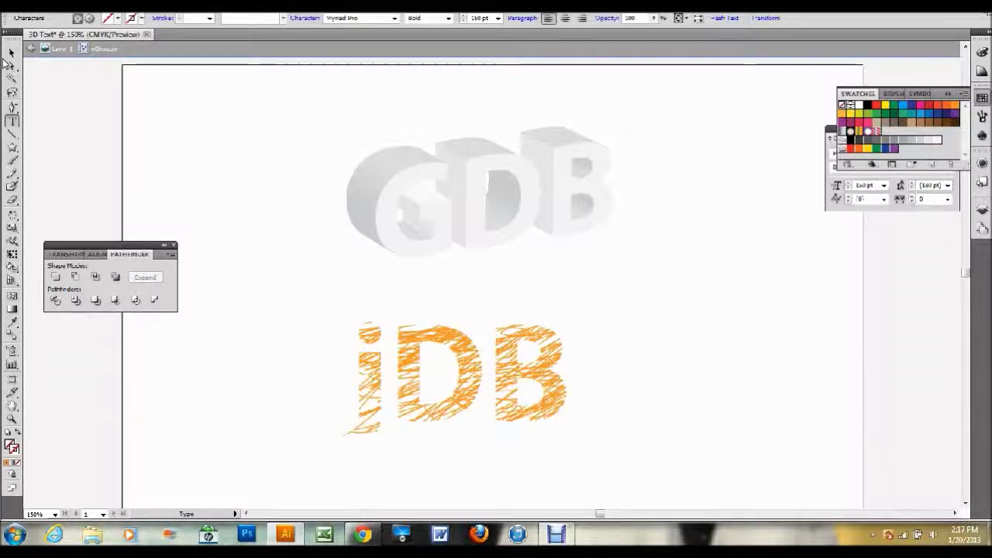
key("BackSpace")
type("G")
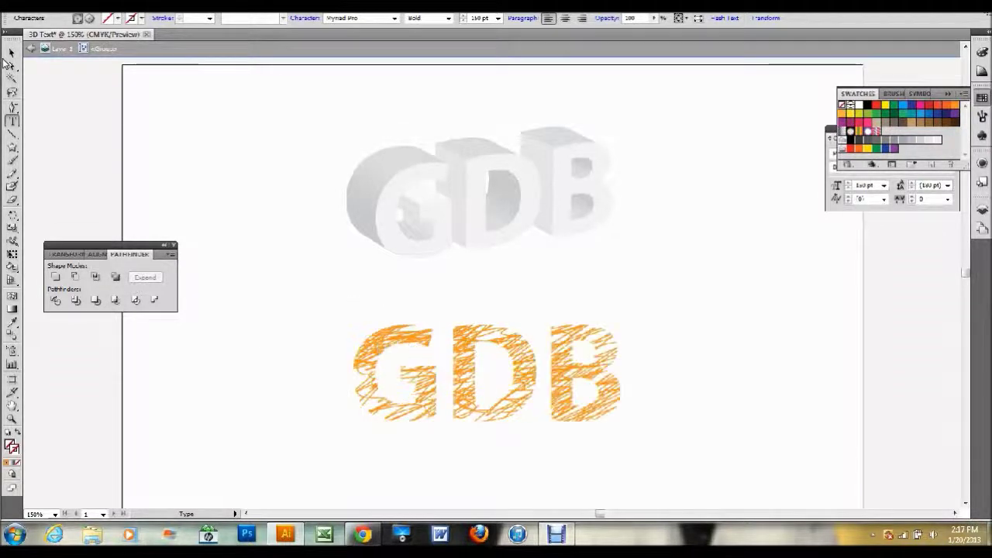
left_click(12, 53)
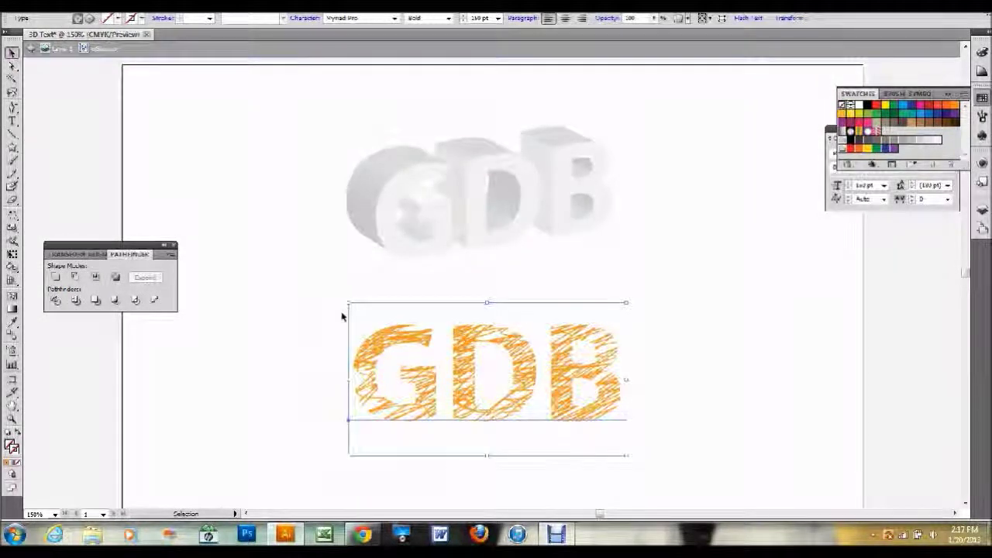
Toggle undo and redo to compare the plain and scribble-filled letters
left_click(385, 326)
key("ctrl+z")
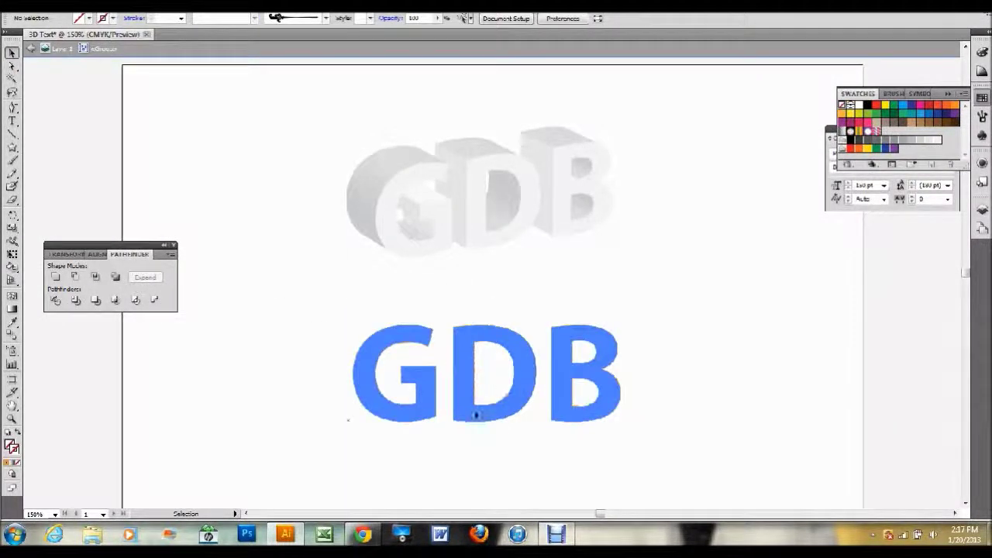
key("ctrl+shift+z")
key("ctrl+z")
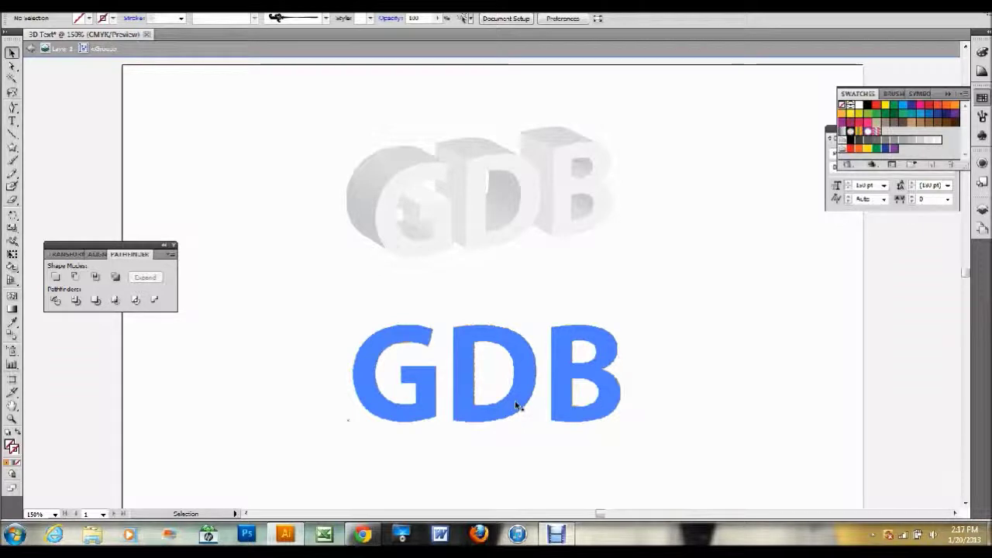
key("ctrl+shift+z")
Move the scribble-filled GDB group up onto the 3D text
left_click_drag(515, 405, 530, 243)
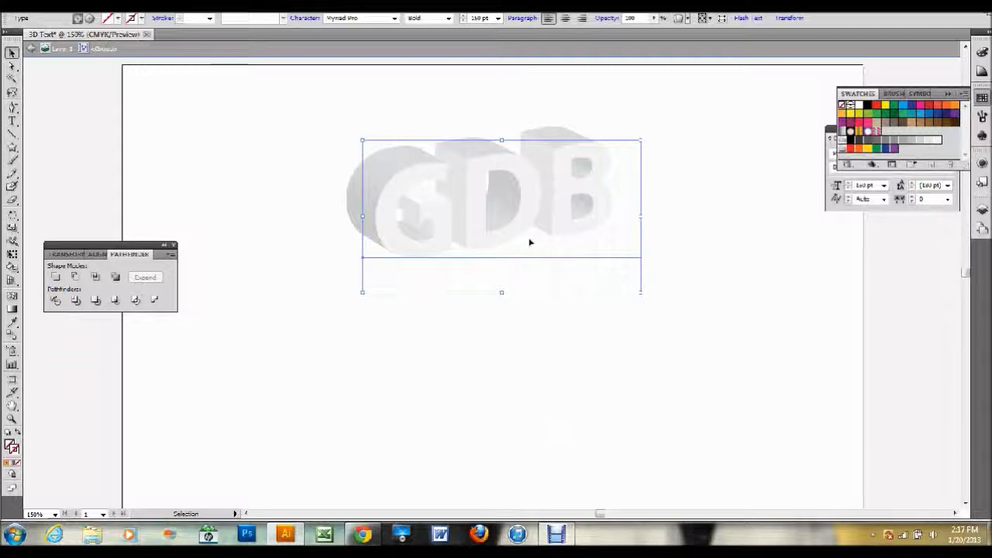
key("ctrl+shift+b")
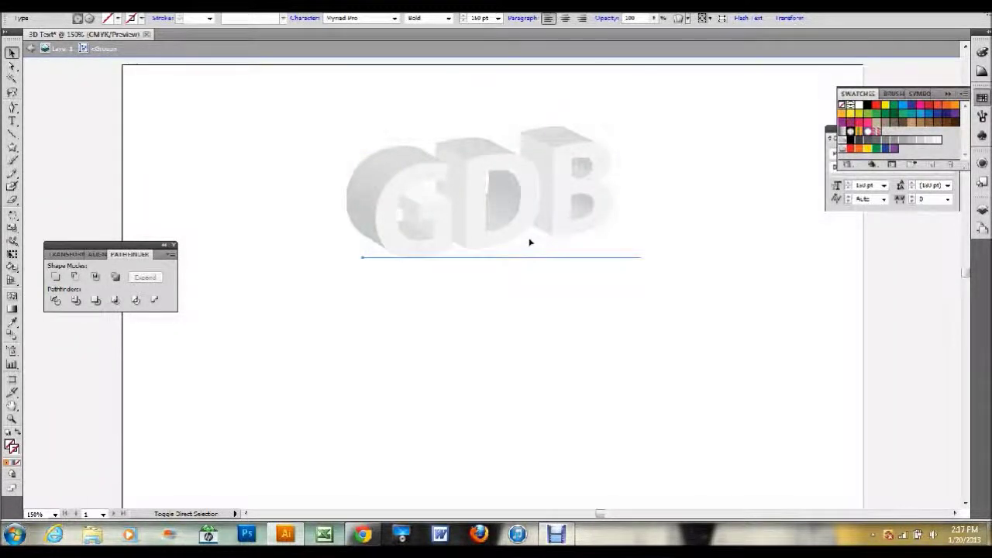
key("ctrl+shift+b")
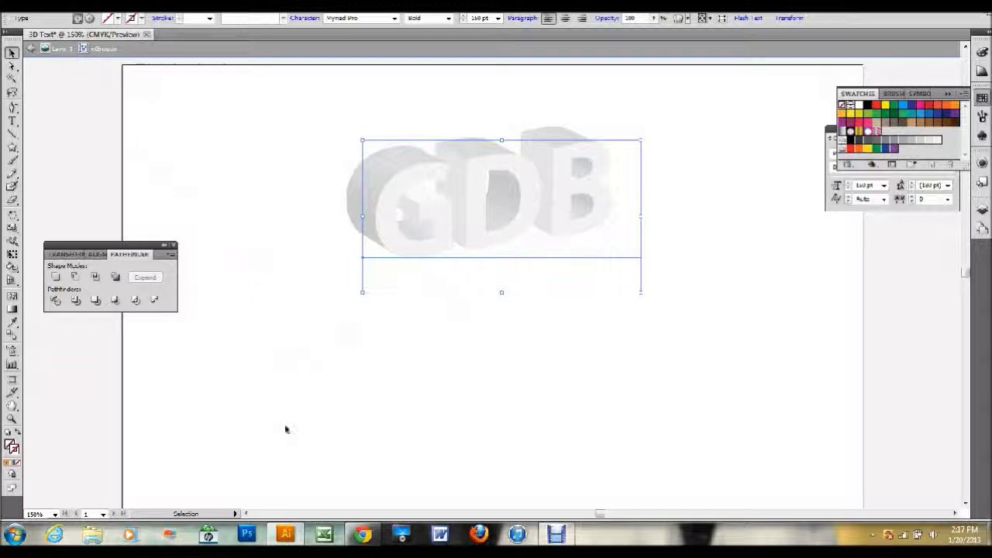
left_click(236, 426)
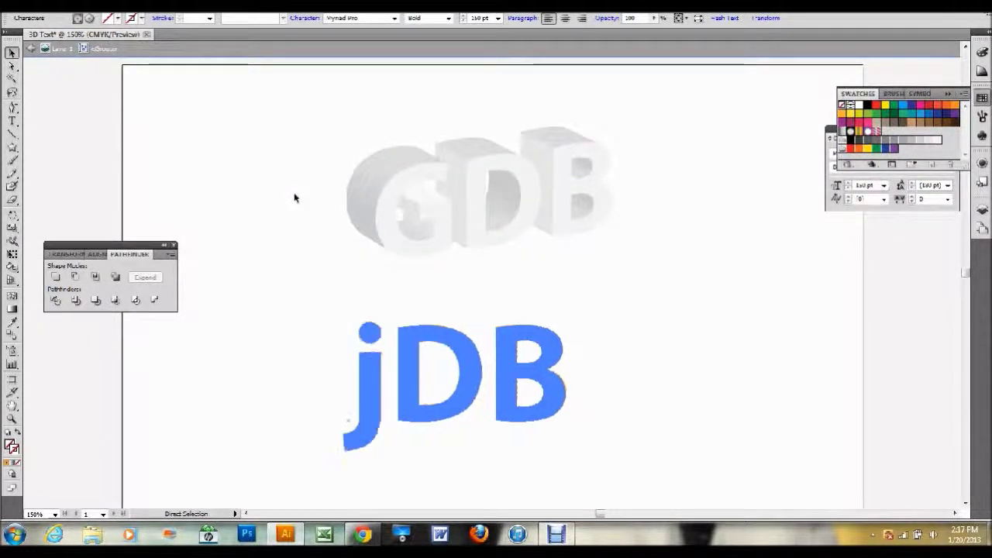
Retype the G, exit isolation mode and reselect the scribble-filled GDB group
key("BackSpace")
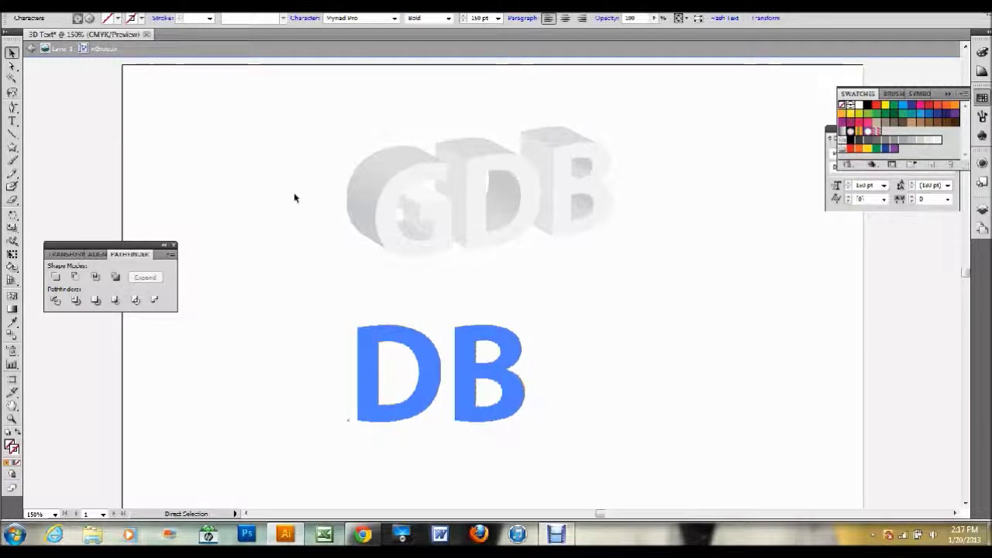
type("G")
key("Escape")
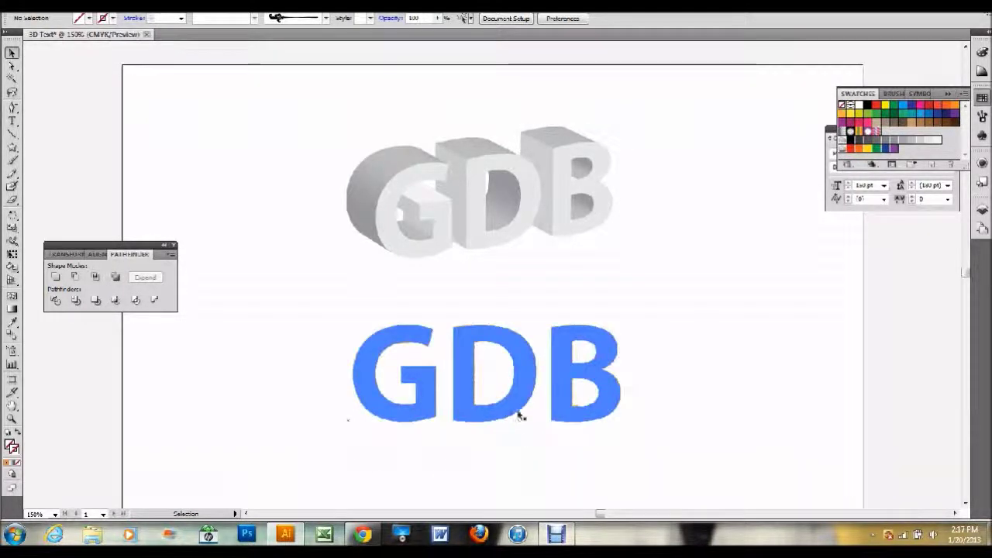
left_click(518, 414)
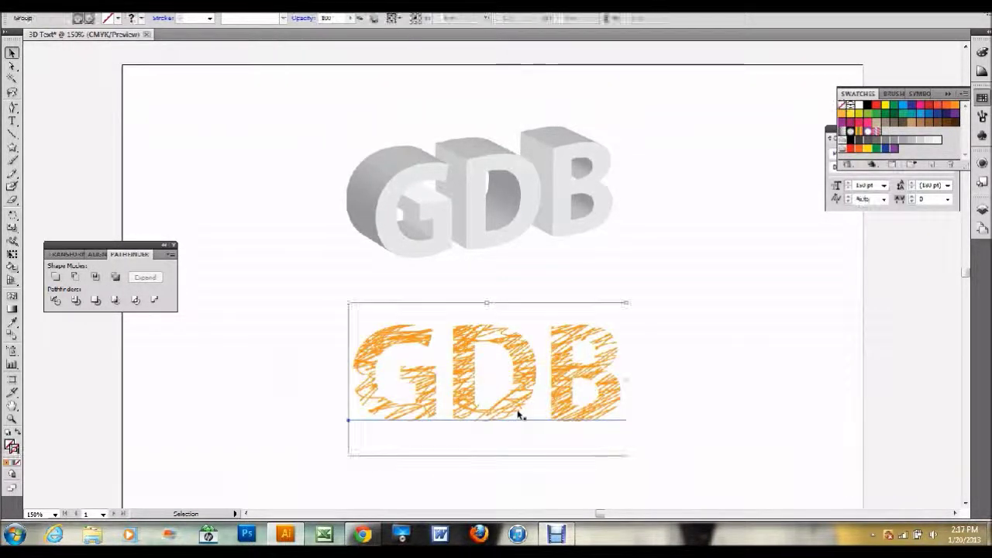
Place the scribble GDB group on the 3D text, tilted about 7.1° and nudged into position
left_click_drag(518, 414, 534, 250)
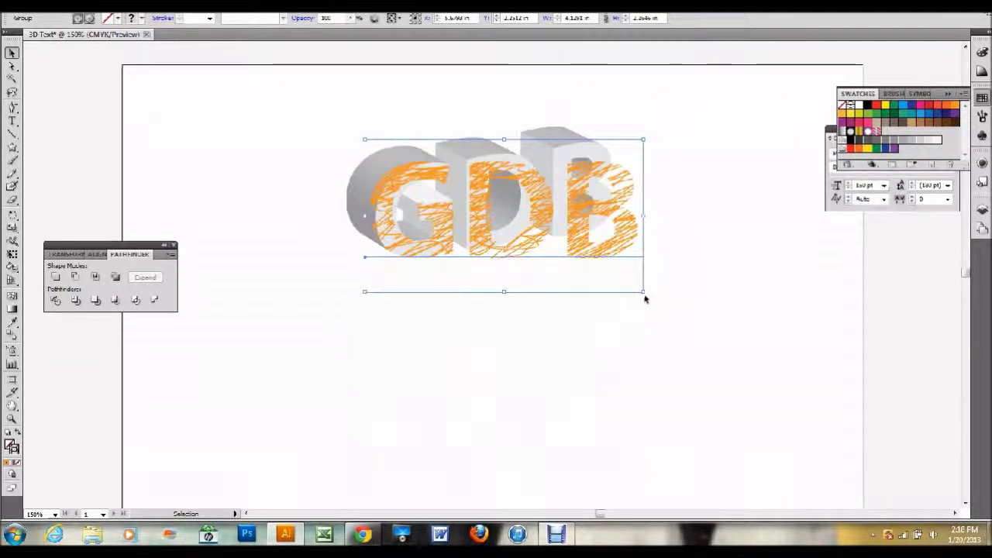
left_click_drag(643, 294, 655, 276)
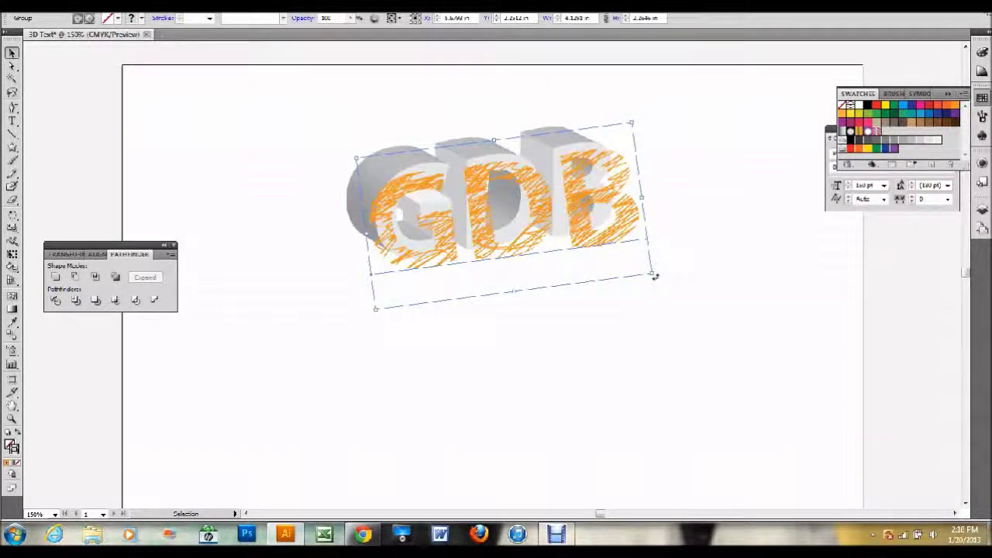
left_click_drag(605, 238, 607, 235)
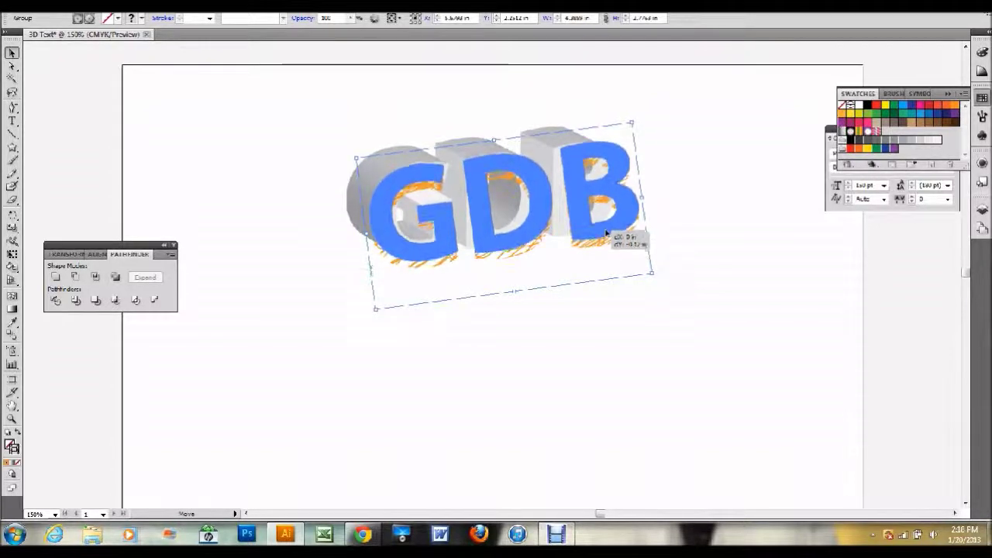
left_click_drag(606, 232, 608, 229)
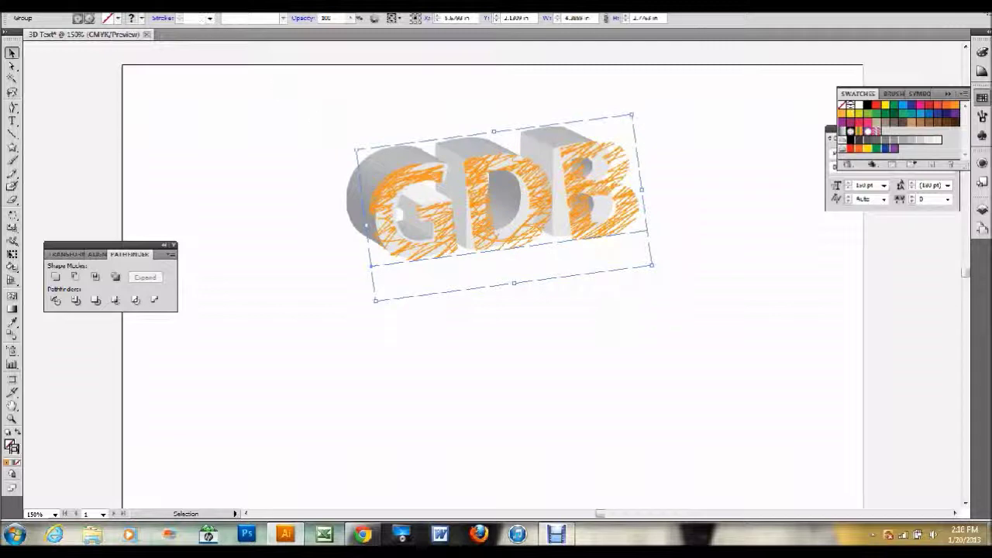
left_click(172, 5)
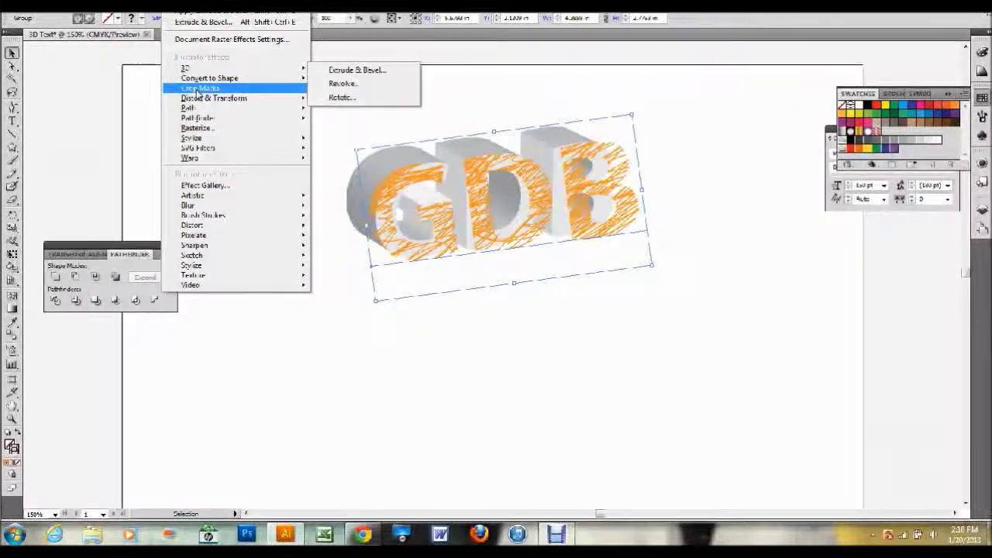
Apply Free Distort, shifting the lower corners slightly left to skew the GDB group
mouse_move(225, 98)
left_click(345, 99)
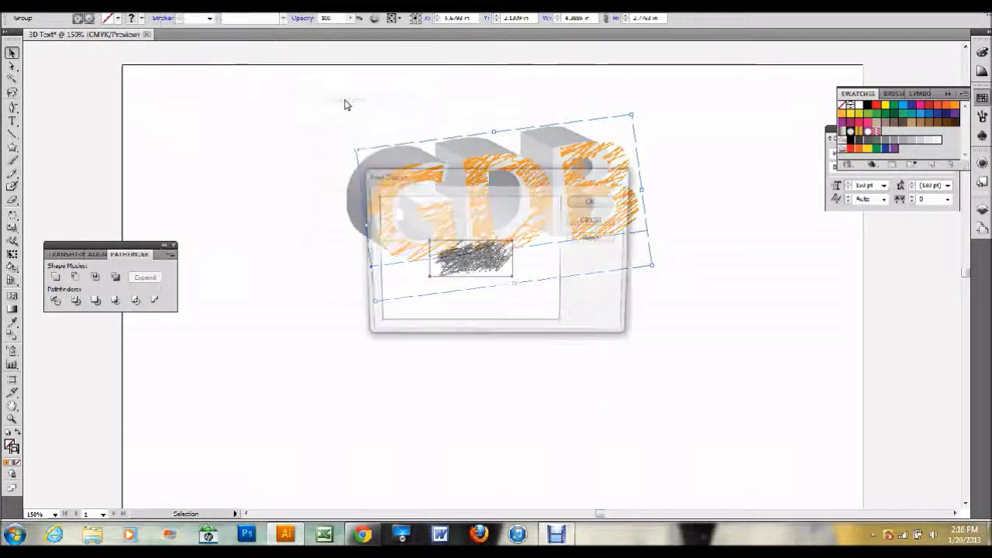
left_click_drag(510, 177, 493, 284)
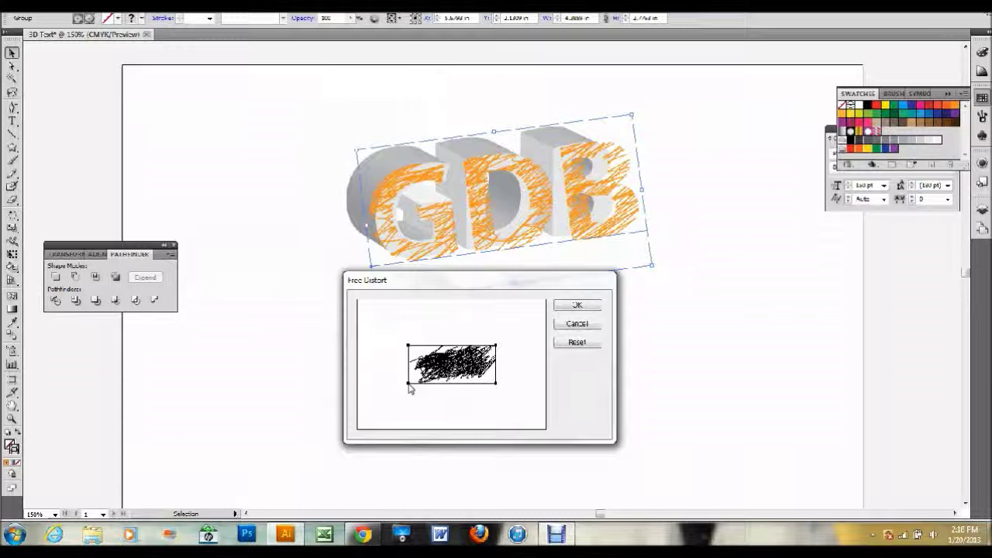
left_click_drag(411, 389, 406, 387)
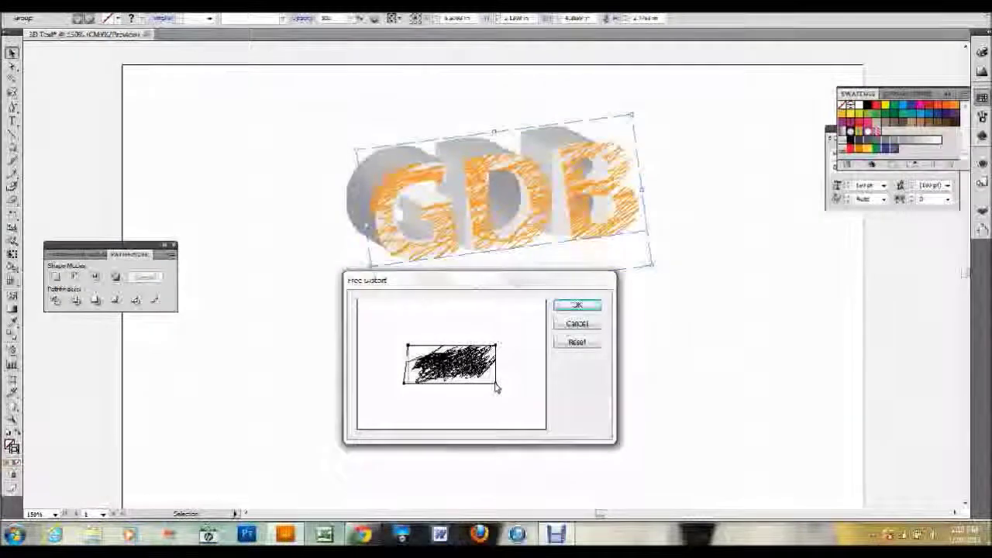
left_click_drag(496, 384, 491, 386)
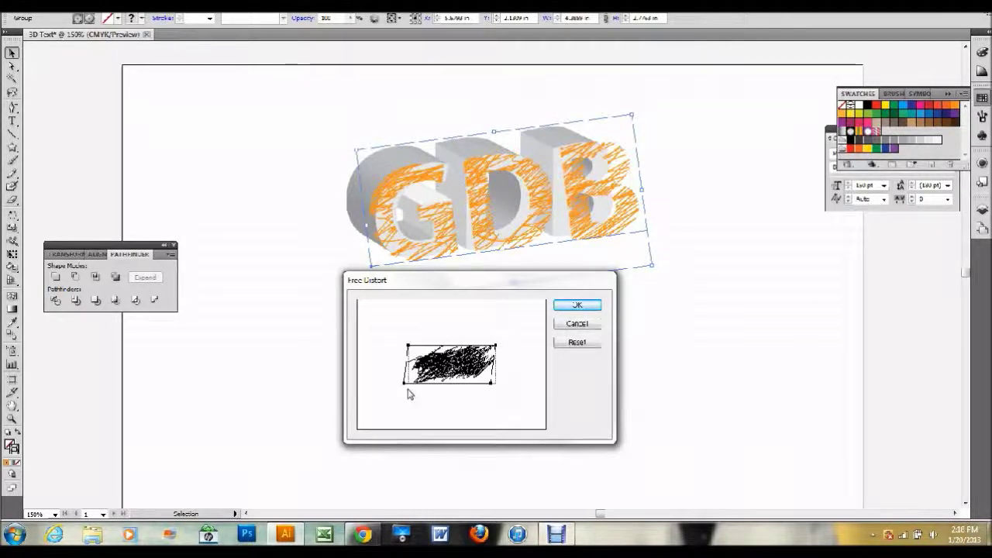
left_click_drag(404, 389, 405, 386)
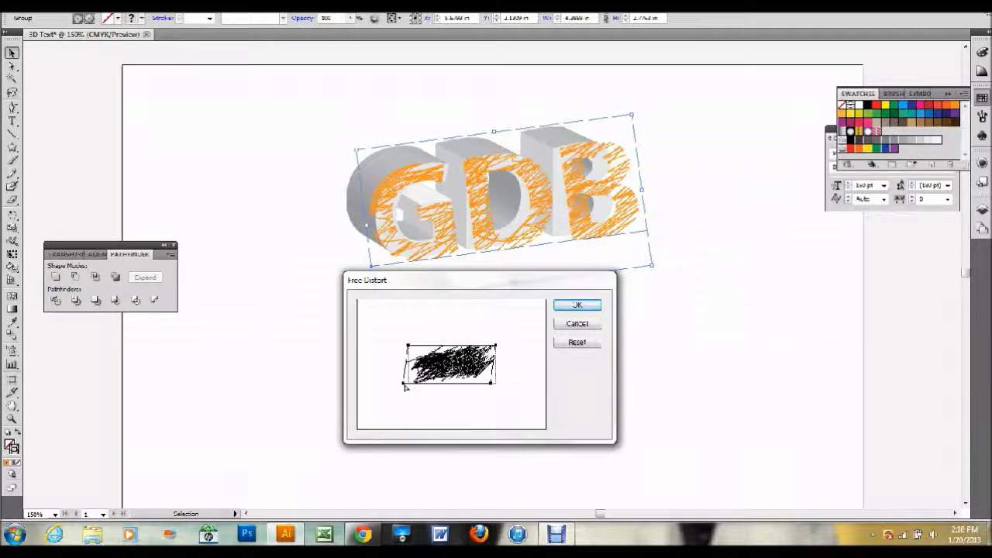
left_click(577, 307)
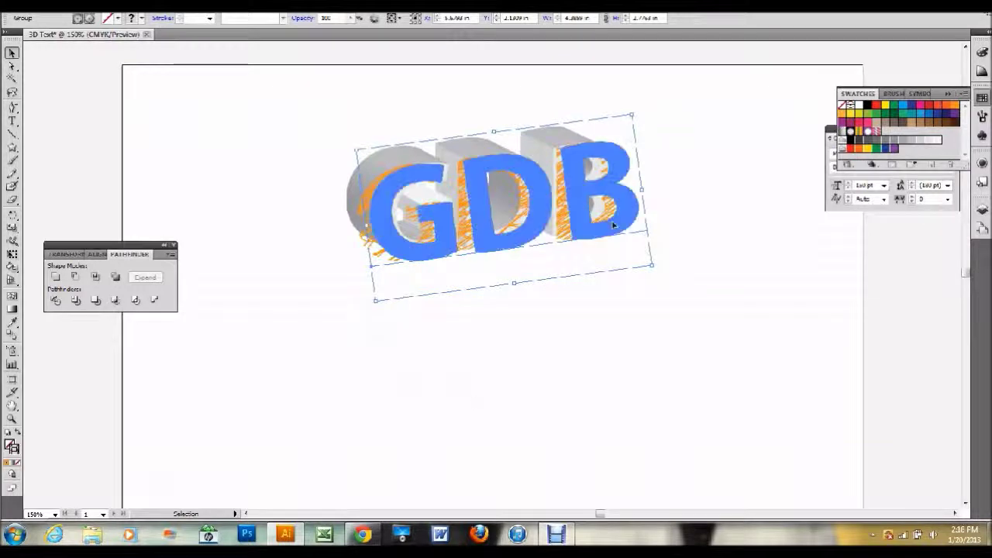
Narrow the GDB group by dragging its left and right side handles inward
left_click_drag(643, 189, 635, 189)
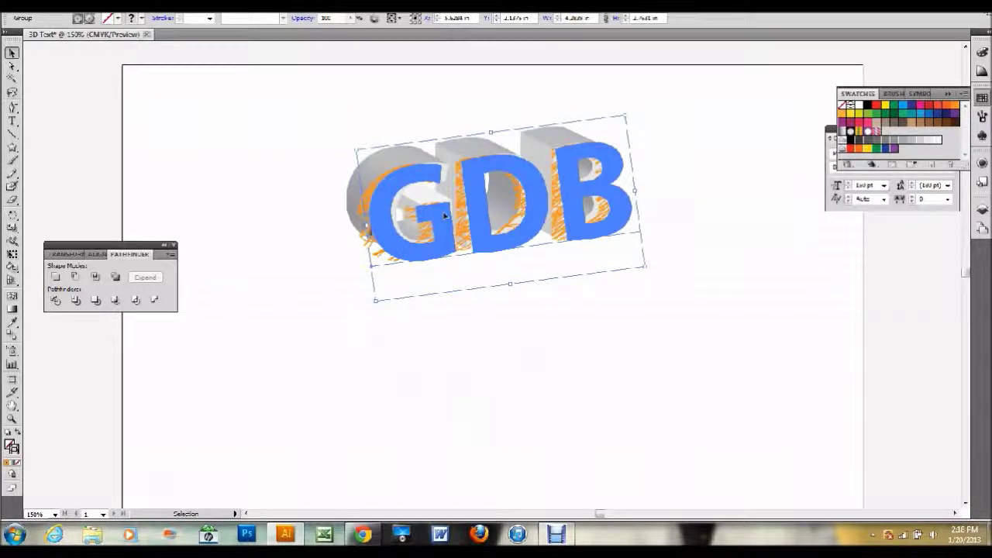
left_click_drag(366, 225, 383, 224)
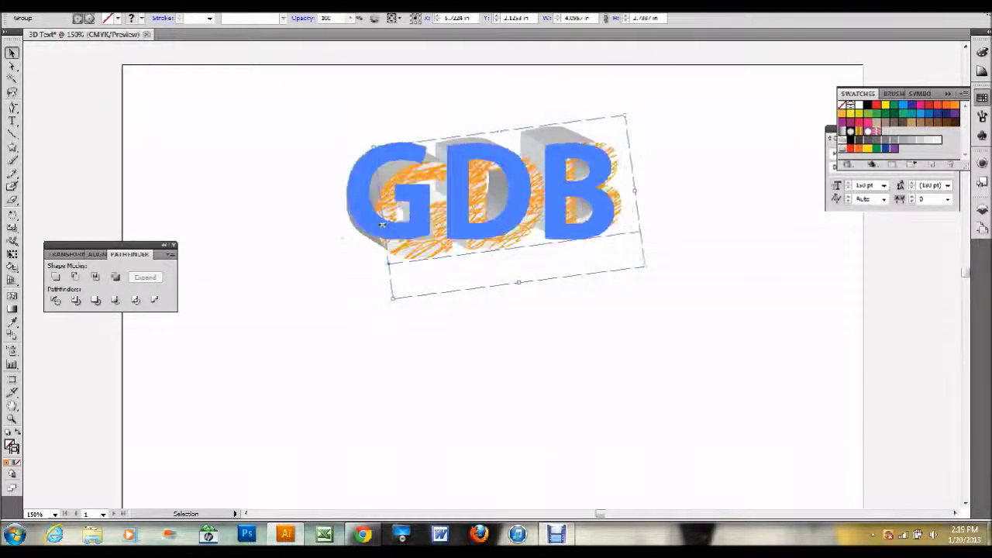
left_click(511, 336)
left_click(608, 188)
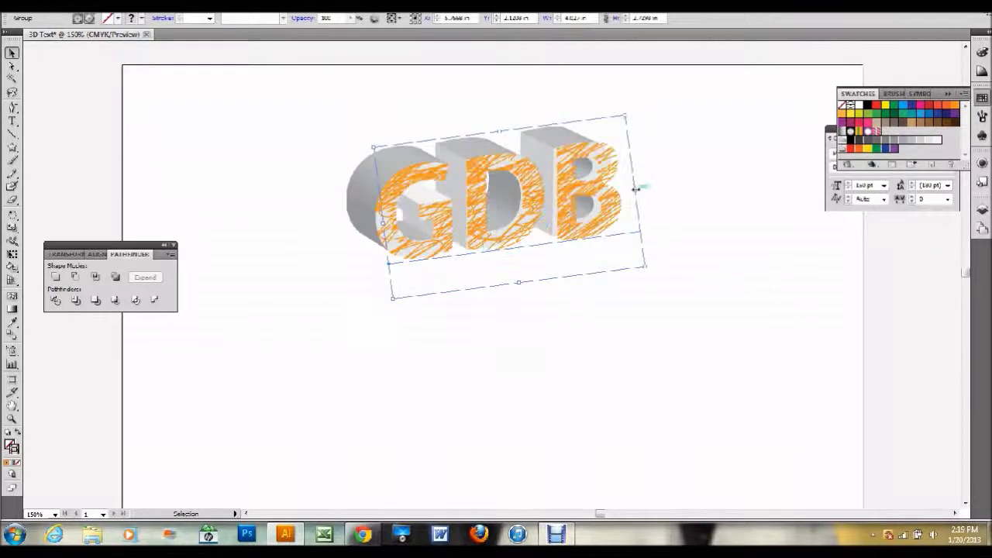
left_click_drag(636, 189, 631, 189)
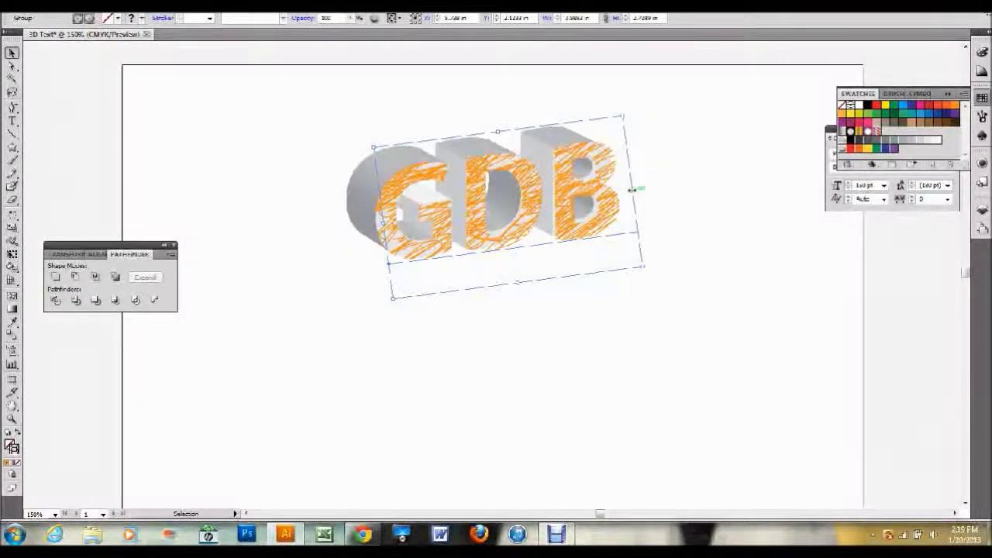
left_click_drag(632, 189, 631, 189)
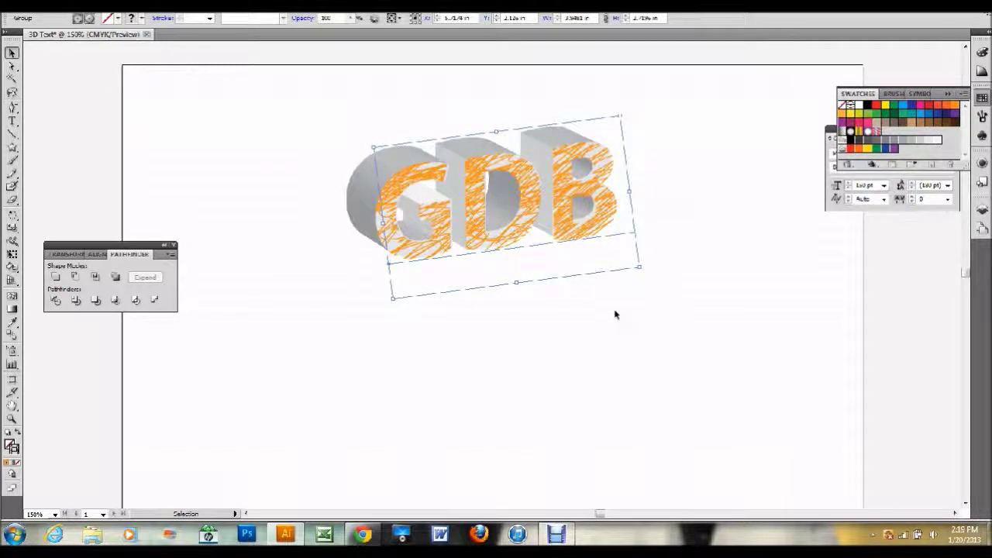
mouse_move(628, 190)
left_mouse_down()
mouse_move(627, 181)
mouse_move(627, 191)
left_mouse_up()
Make the GDB group slightly shorter using its corner and bottom handles
left_click_drag(634, 266, 627, 273)
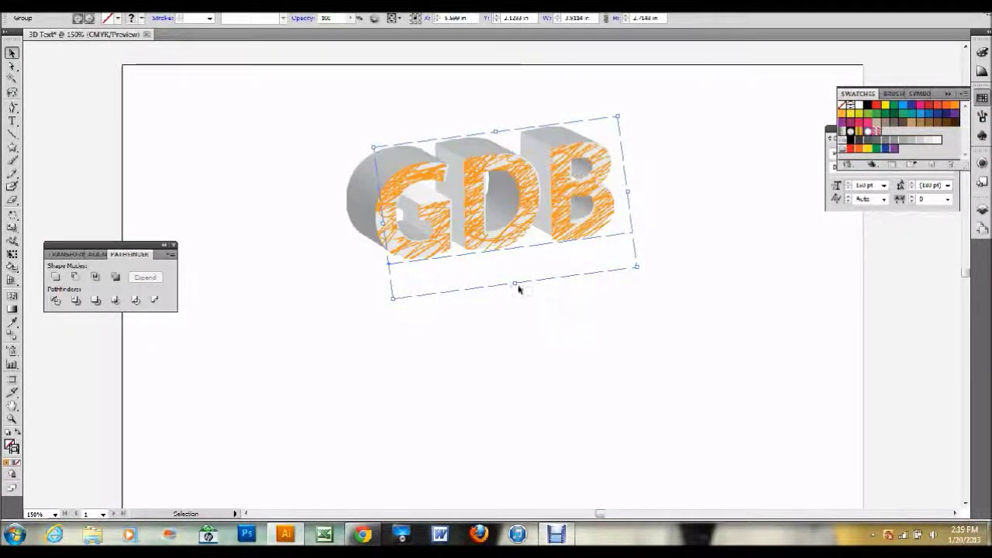
left_click_drag(515, 285, 515, 281)
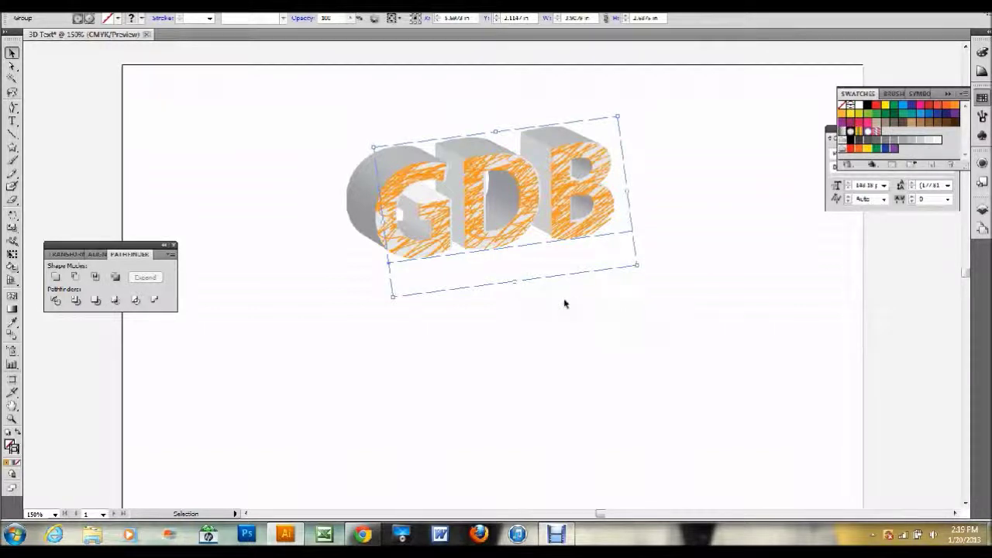
left_click(573, 319)
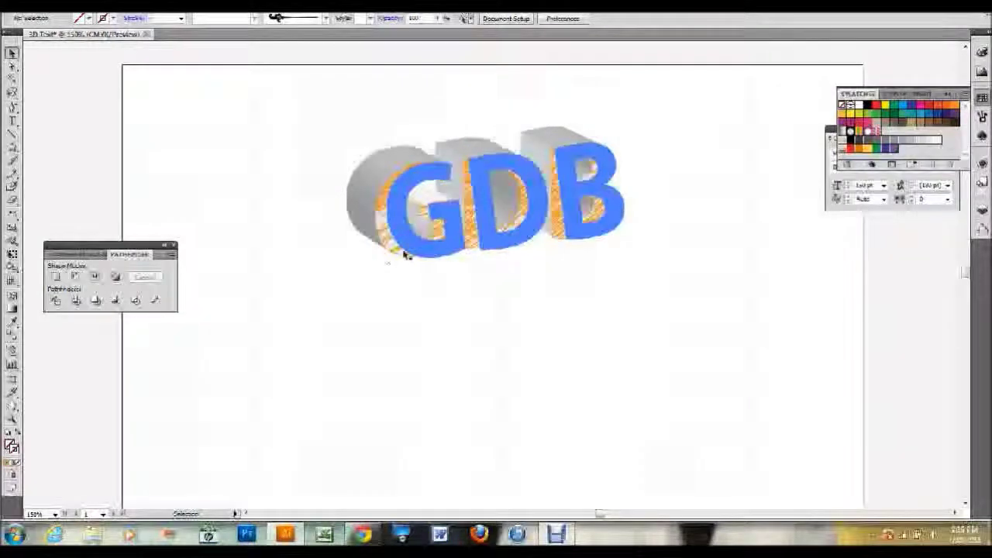
left_click(455, 242)
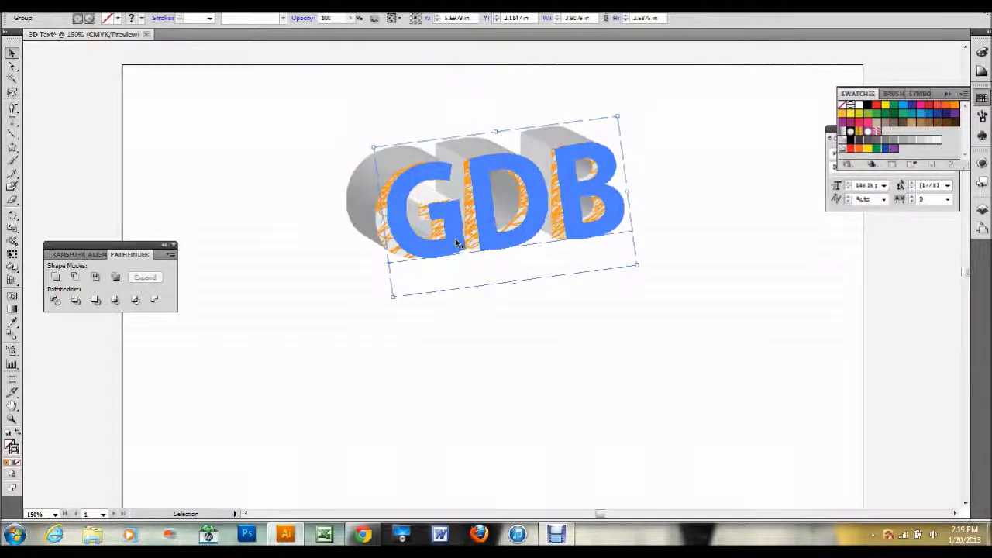
key("ctrl")
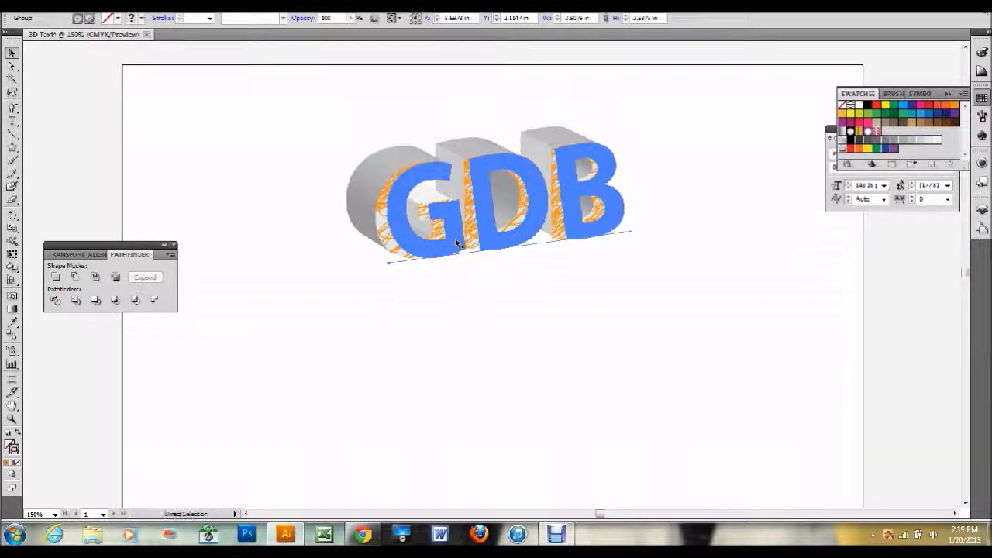
key("ctrl+z")
left_click(124, 3)
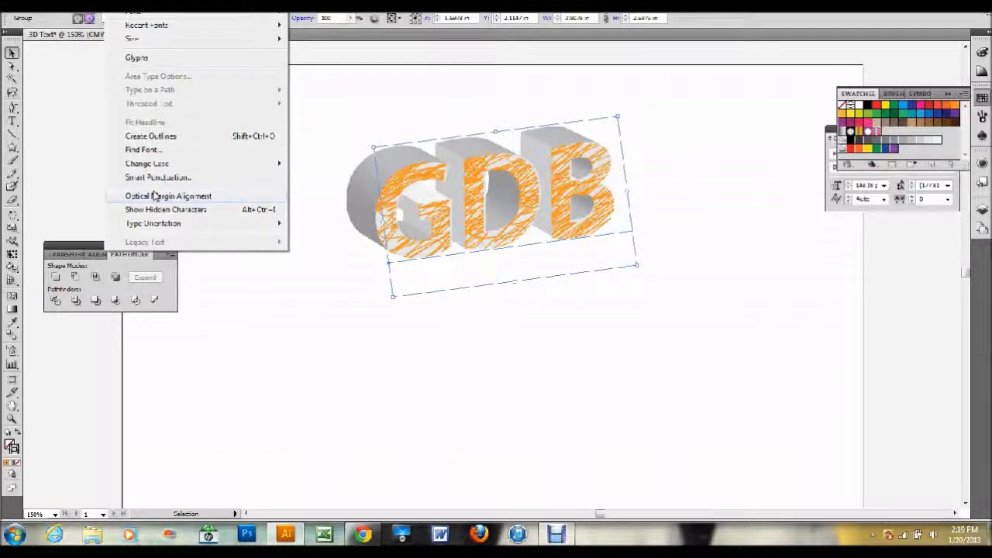
left_click(327, 358)
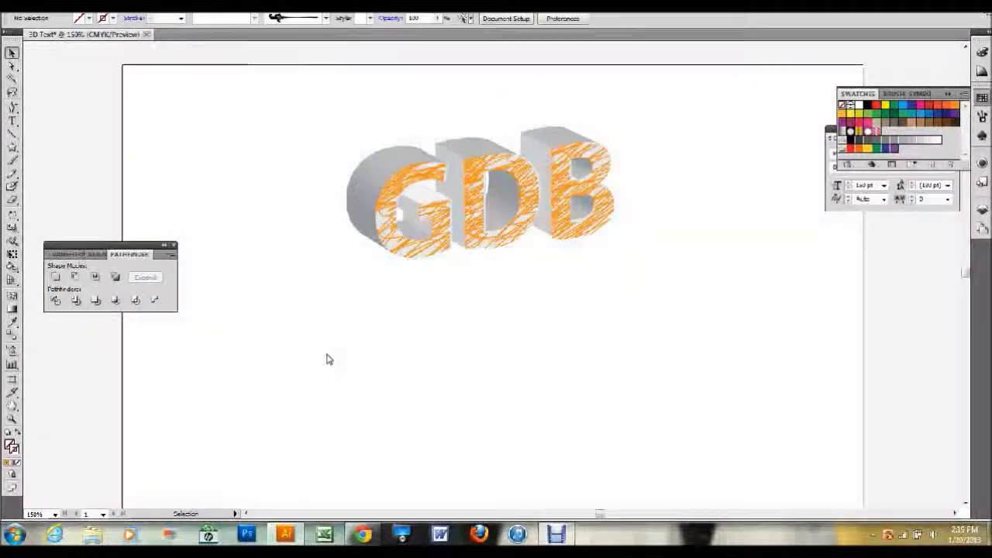
left_click(12, 67)
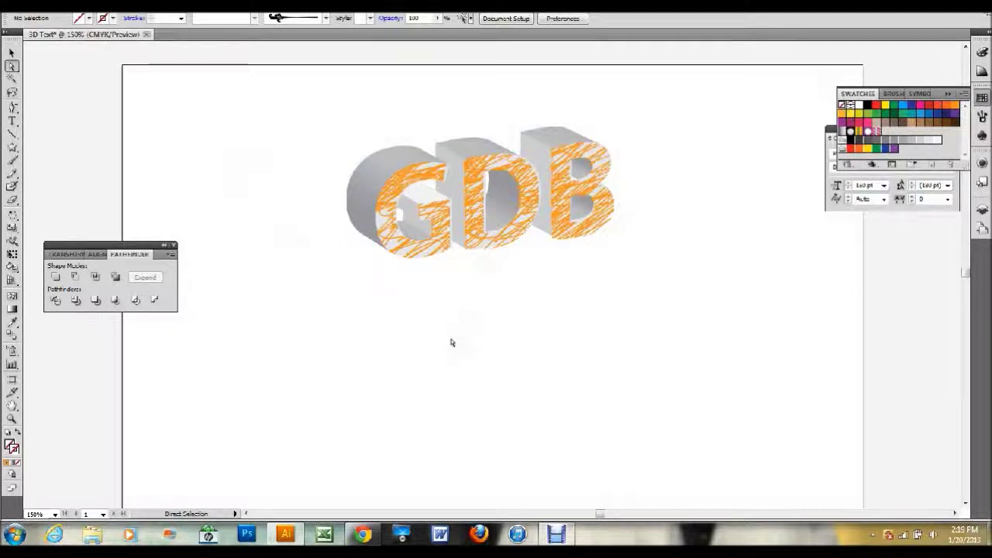
left_click(11, 52)
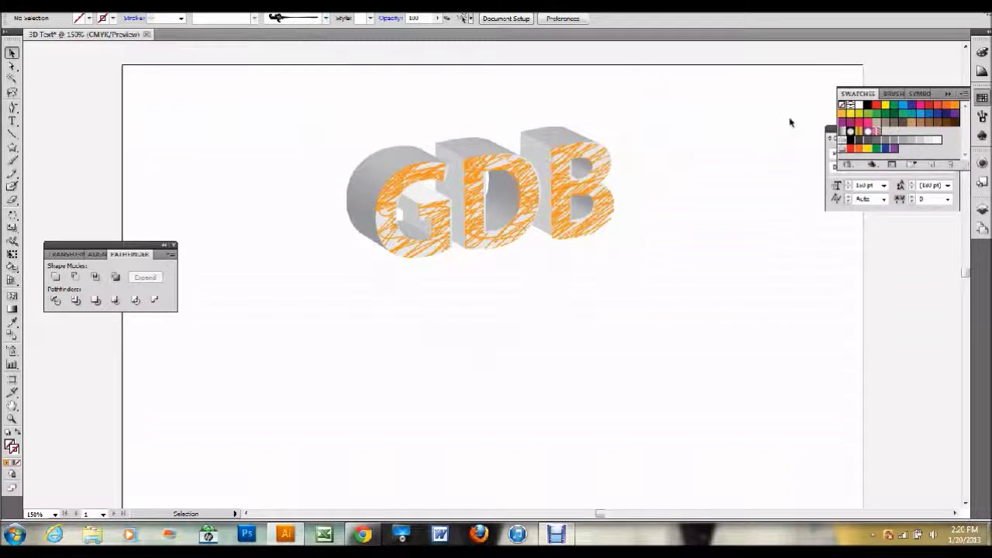
left_click(982, 116)
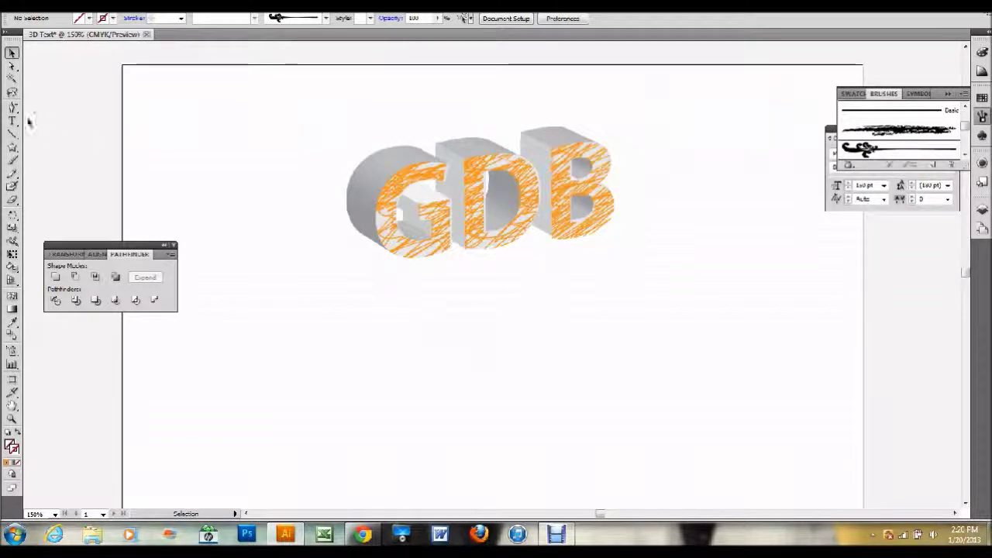
Paint two orange floral swirls beneath the GDB letters with the Paintbrush
left_click(12, 161)
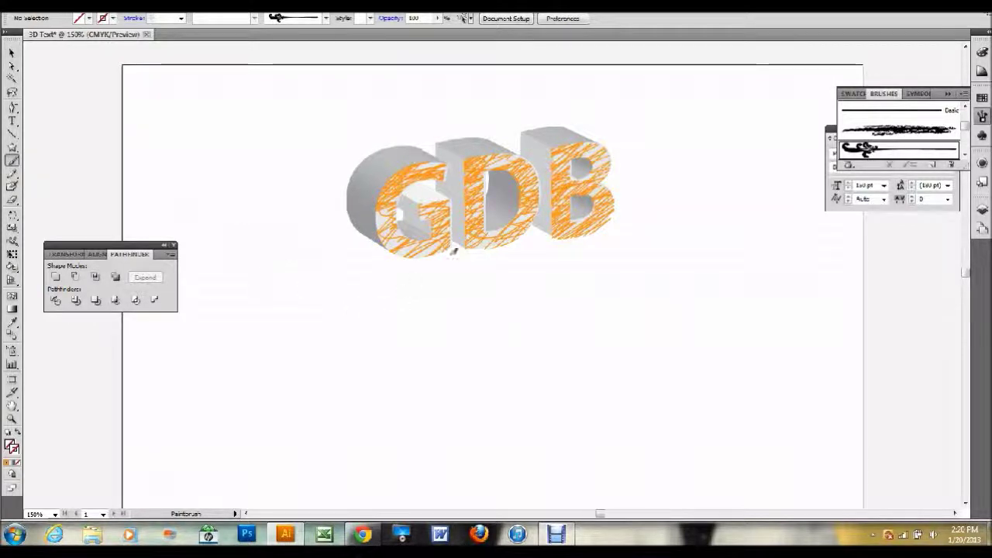
mouse_move(454, 251)
left_mouse_down()
mouse_move(555, 254)
mouse_move(649, 204)
mouse_move(771, 174)
mouse_move(556, 214)
mouse_move(466, 256)
left_mouse_up()
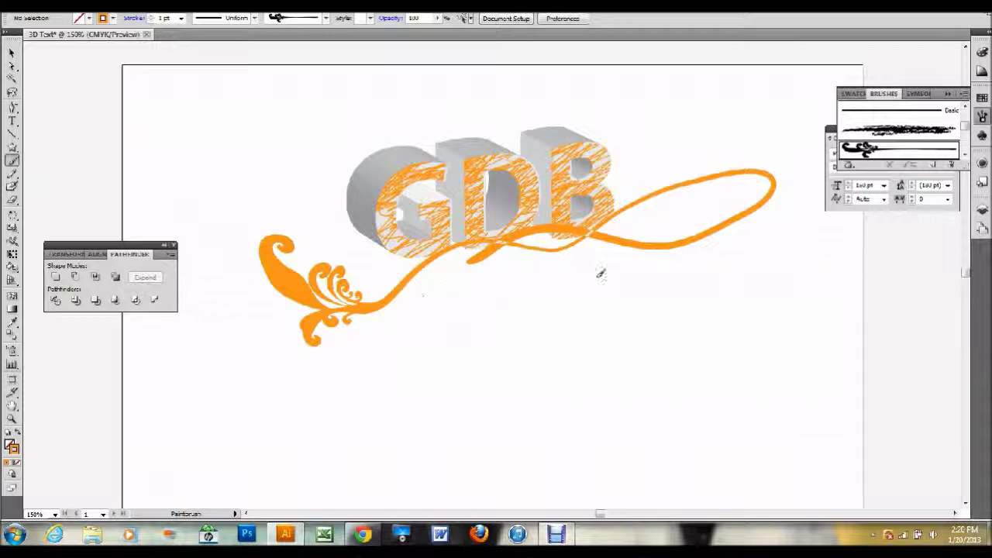
left_click_drag(438, 291, 426, 300)
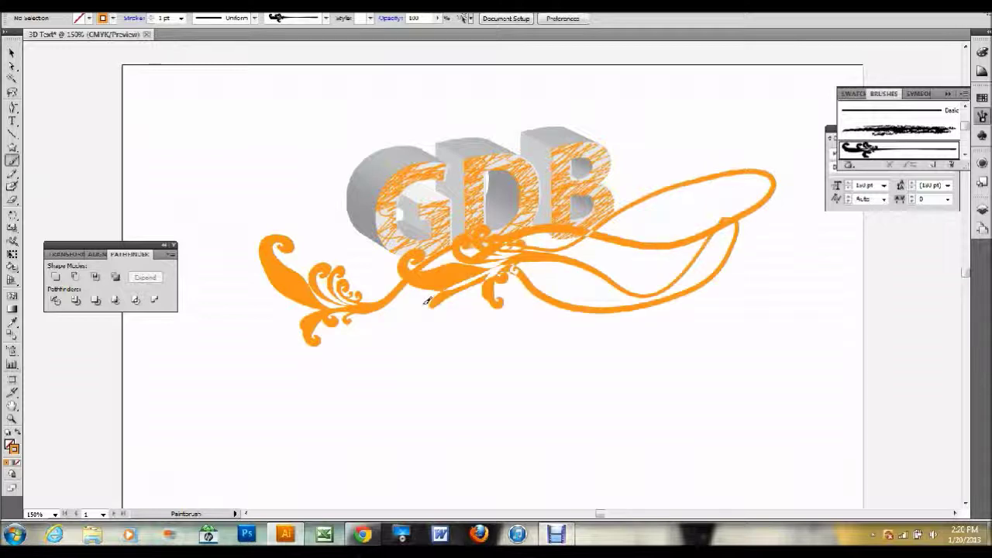
Marquee-select both floral swirls with the Selection tool
left_click(12, 52)
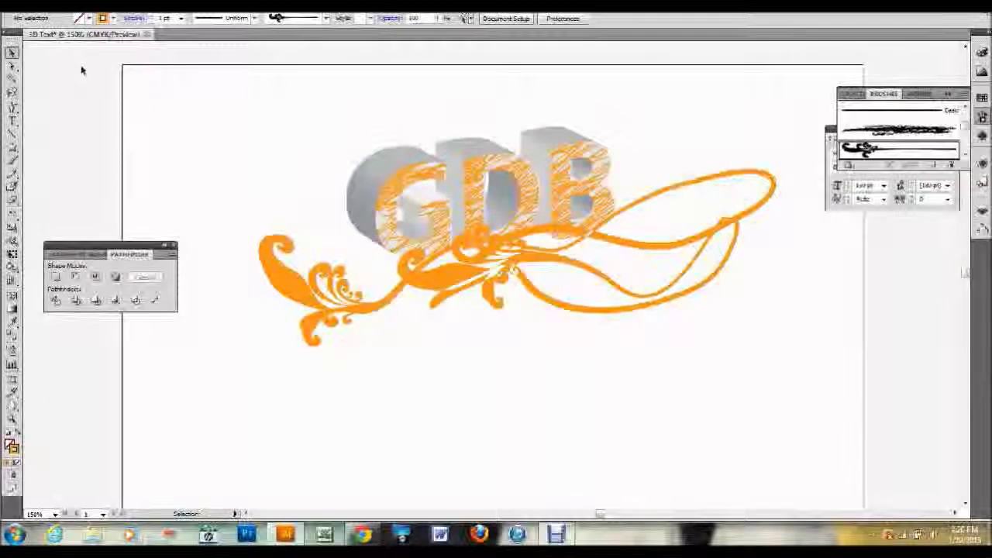
mouse_move(543, 298)
left_mouse_down()
mouse_move(744, 293)
mouse_move(585, 347)
mouse_move(471, 326)
mouse_move(424, 285)
left_mouse_up()
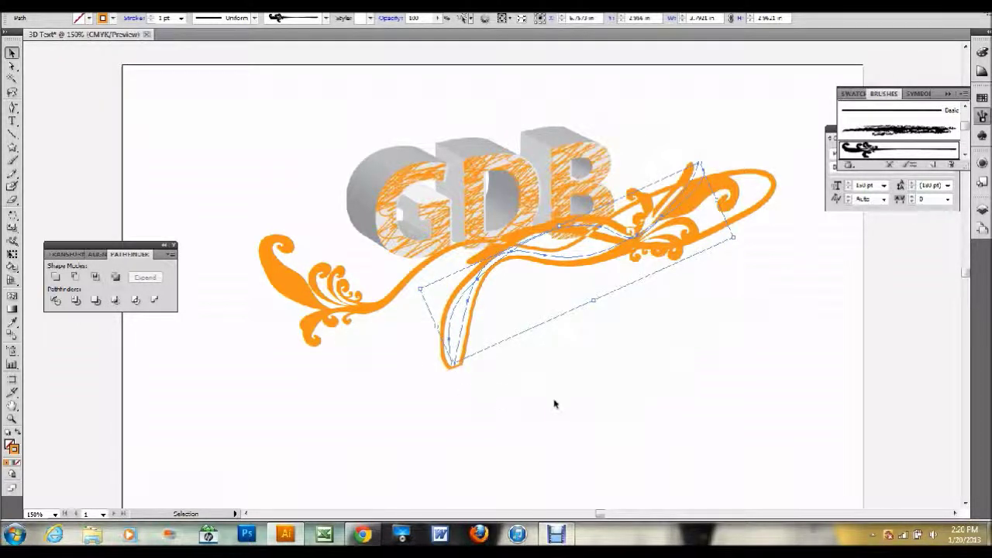
left_click_drag(526, 384, 368, 301)
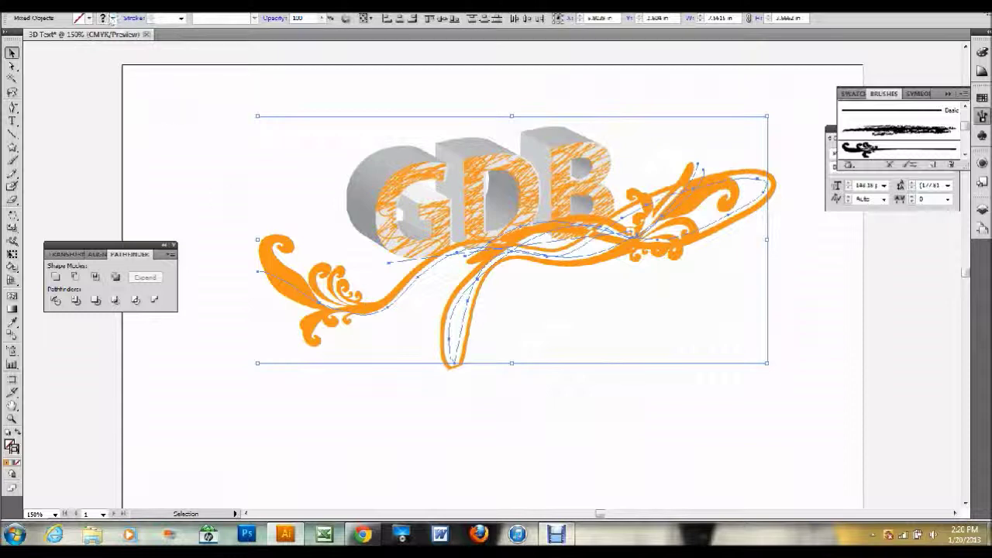
Send the selected swirls to the back behind the GDB letters
left_click(91, 5)
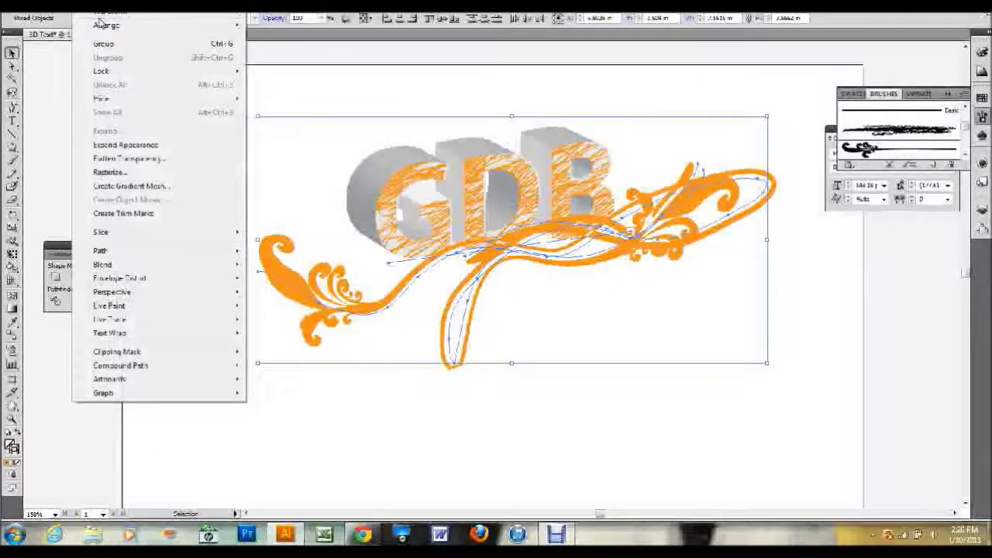
mouse_move(106, 23)
left_click(293, 67)
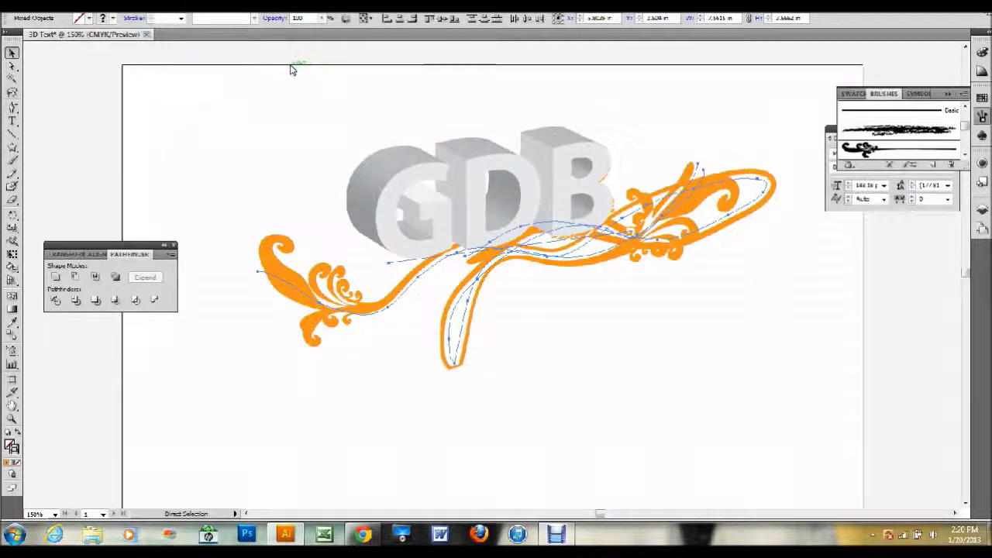
left_click(640, 293)
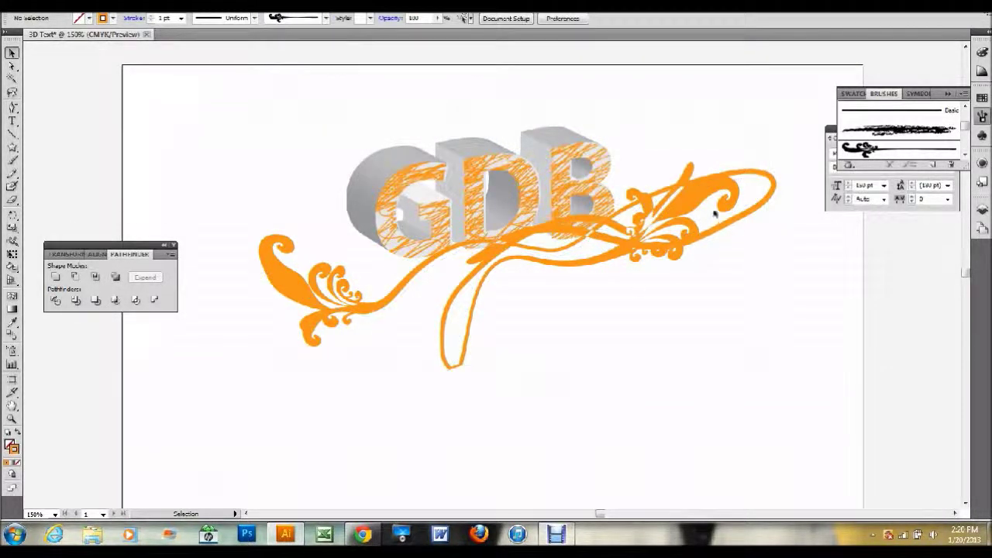
Send both floral swirls behind the GDB text and nudge them slightly up-left
left_click(695, 240)
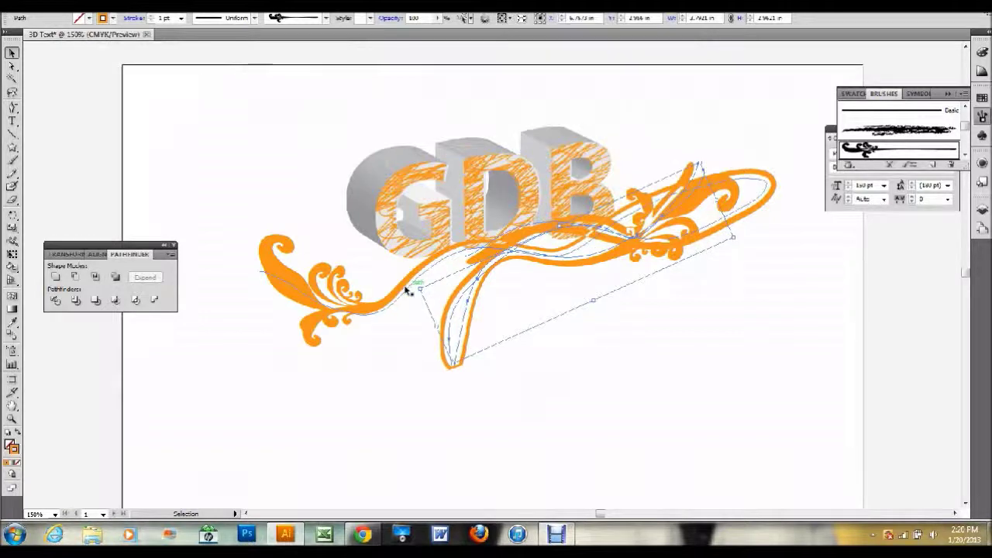
left_click(380, 306, "shift")
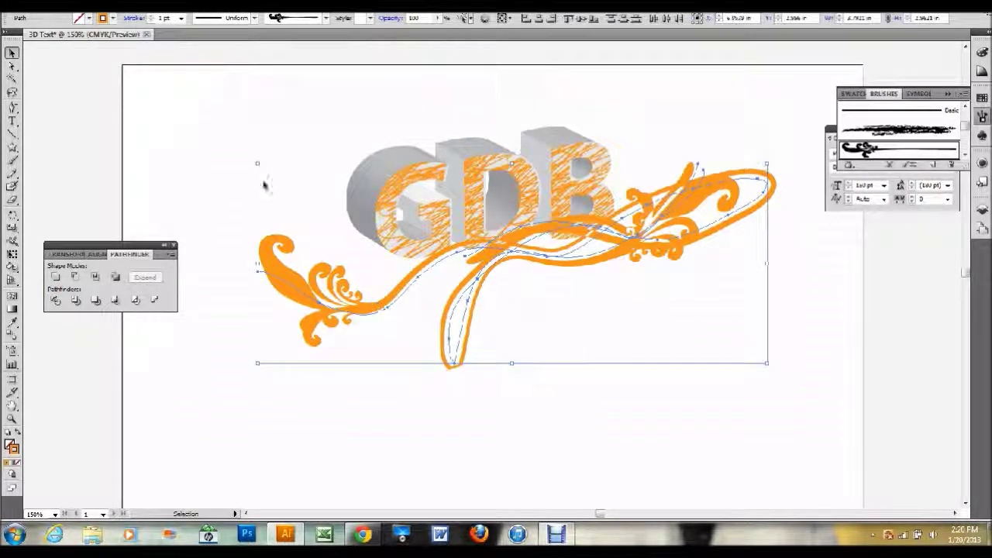
left_click(91, 1)
mouse_move(112, 24)
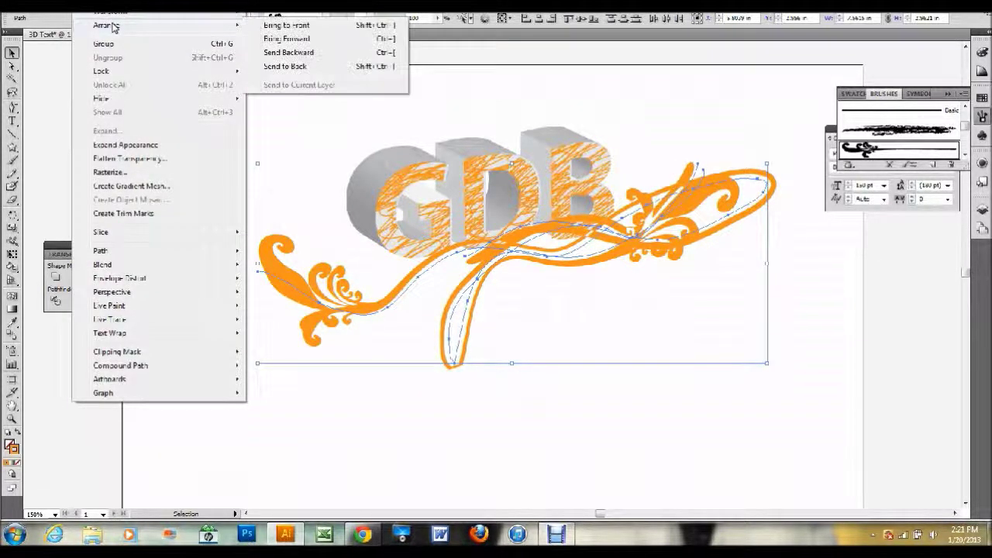
left_click(277, 66)
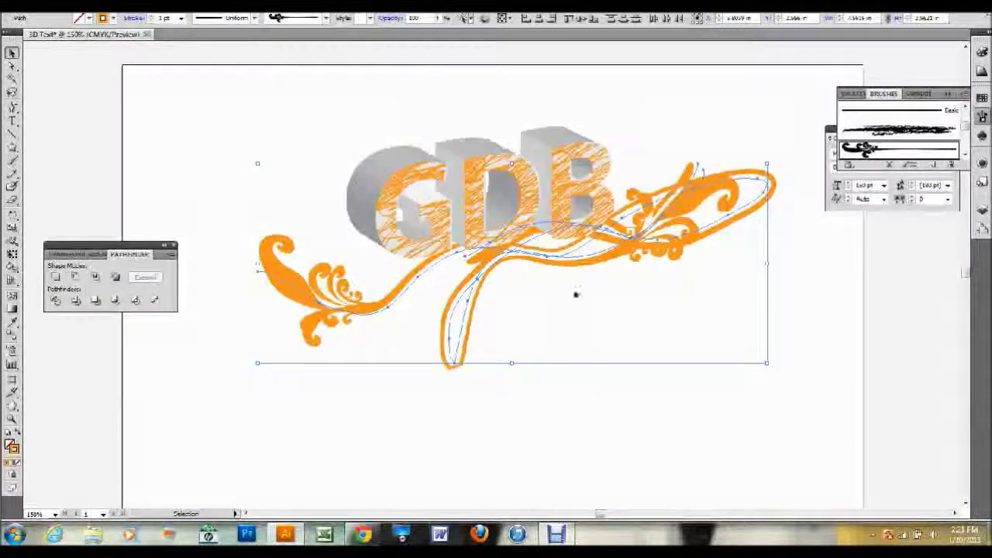
left_click_drag(673, 245, 658, 232)
left_click(792, 359)
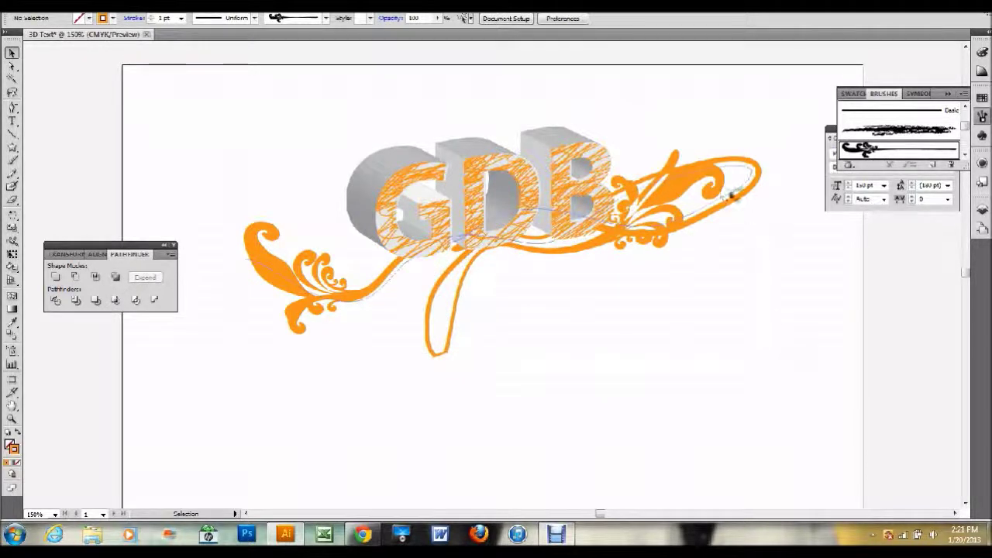
Delete the left and right orange swirls from the artboard
left_click(712, 205)
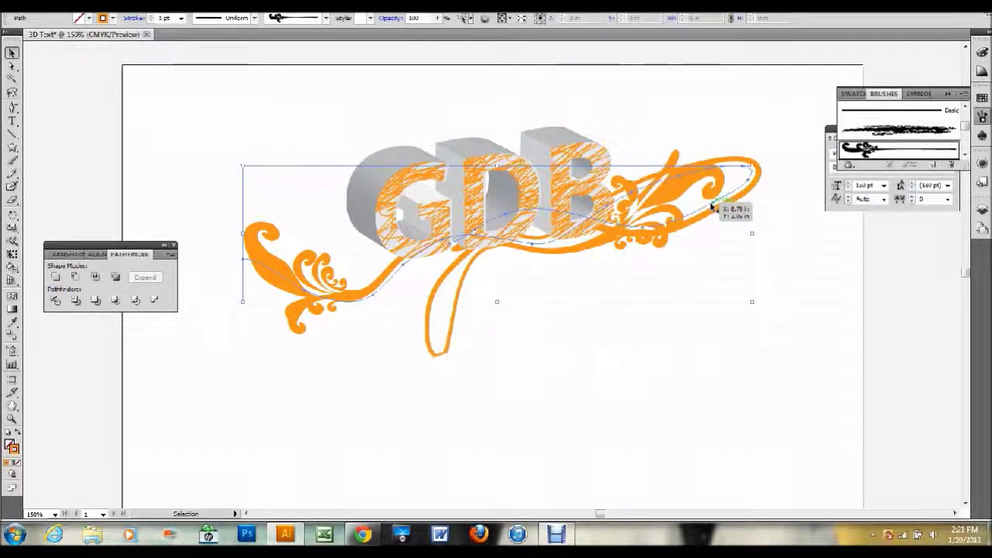
key("Delete")
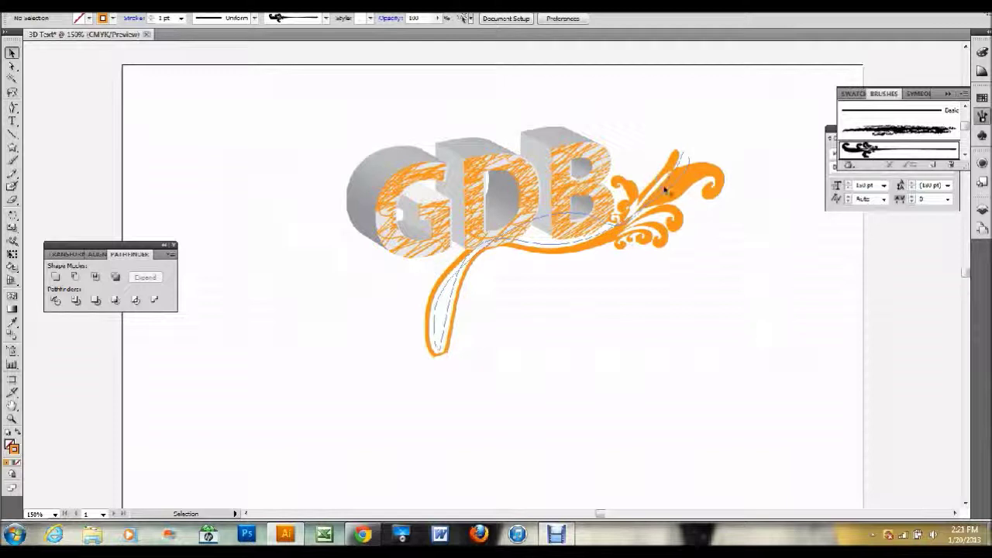
left_click(673, 189)
key("Delete")
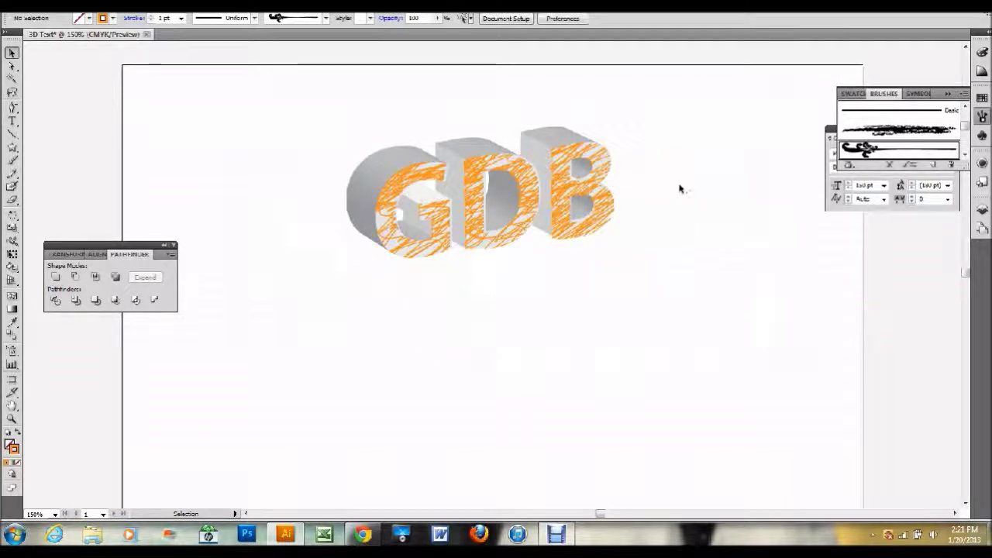
Open the Floral Stroke symbol from the Symbols panel for editing
left_click(920, 96)
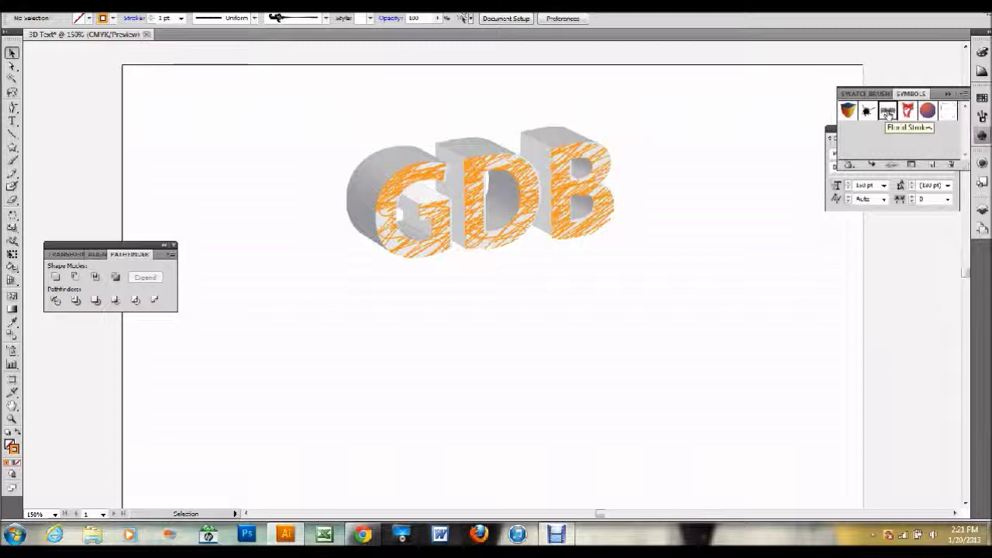
double_click(888, 114)
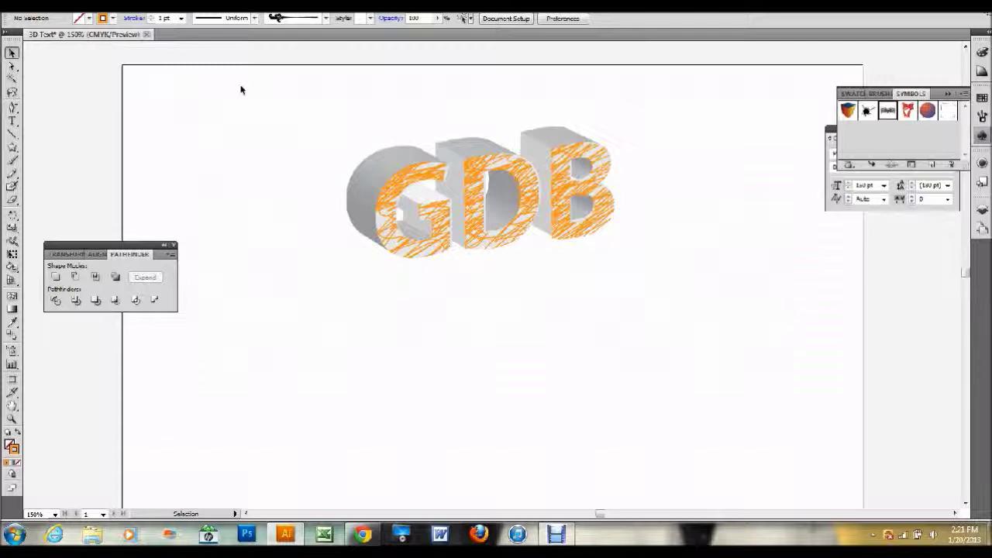
double_click(889, 113)
Copy the Floral Stroke ornament artwork and paste it over the GDB text
left_click_drag(256, 88, 789, 442)
key("a")
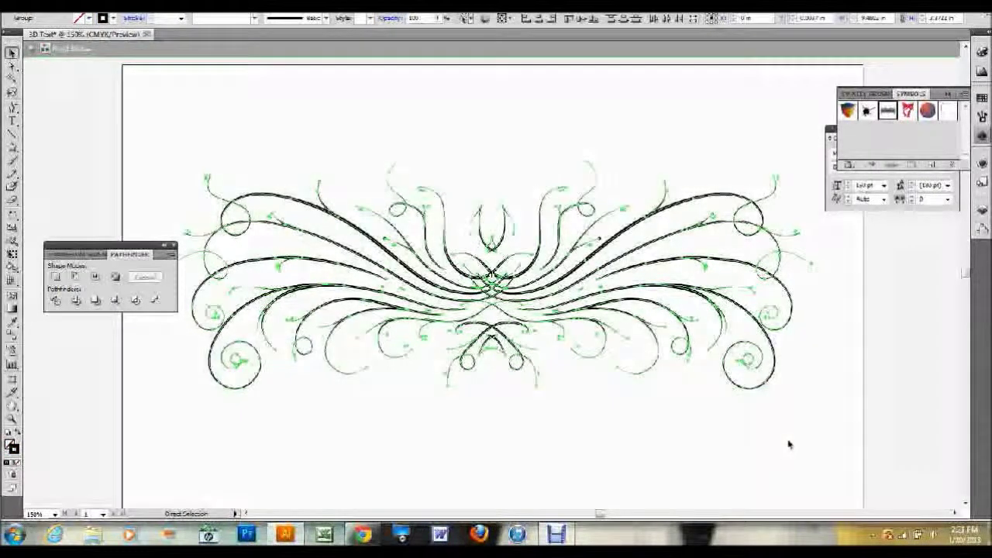
key("v")
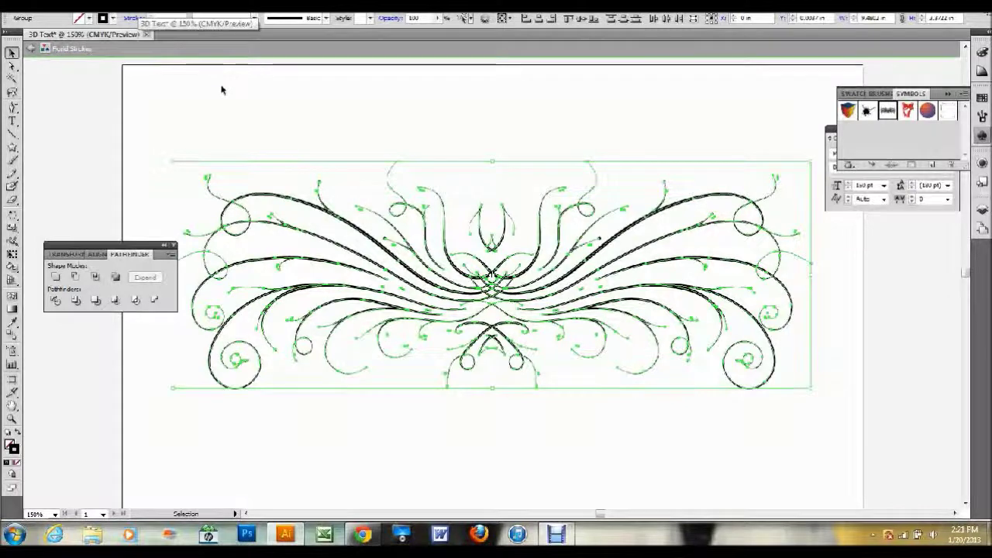
key("ctrl+z")
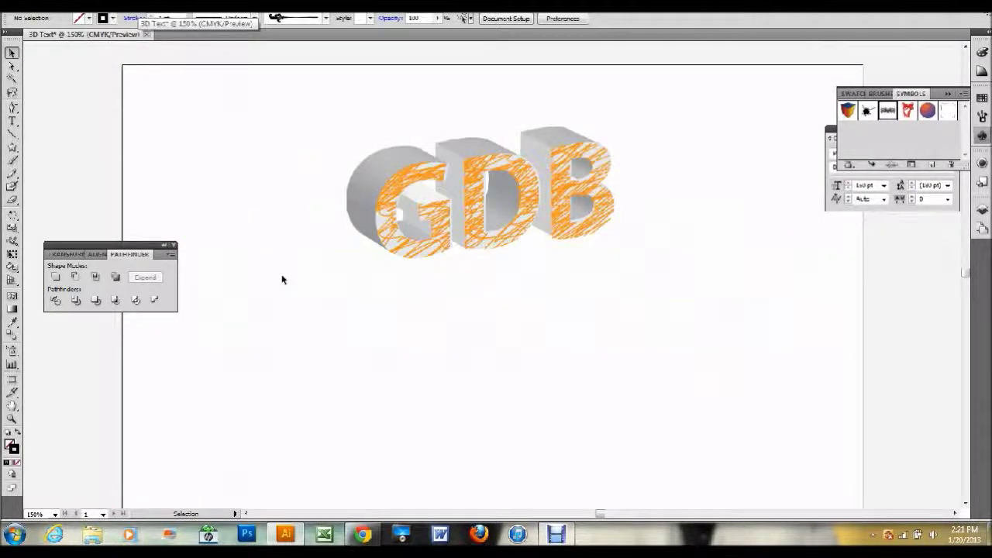
key("ctrl+v")
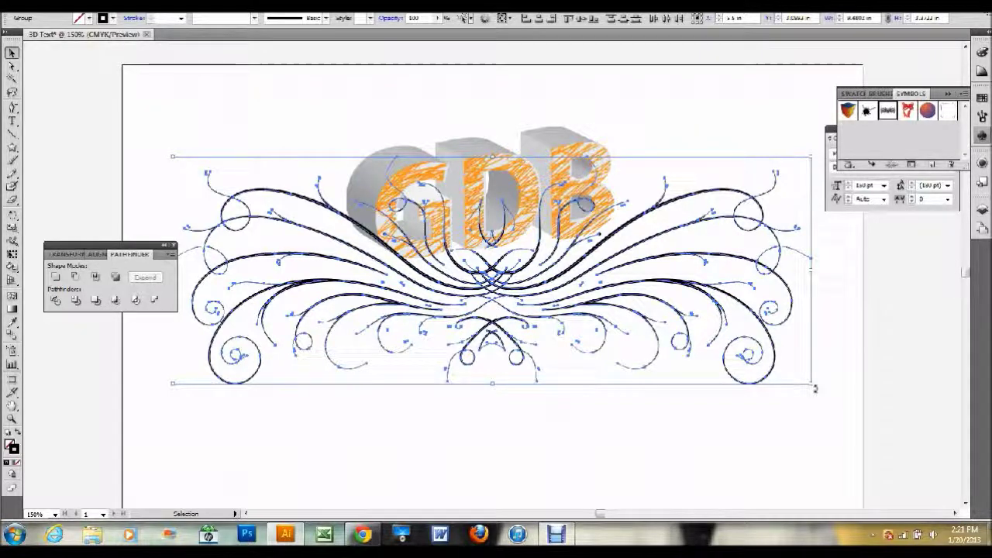
Tilt the flourish, send it behind the GDB lettering, and nudge it up-left
left_click_drag(814, 388, 813, 344)
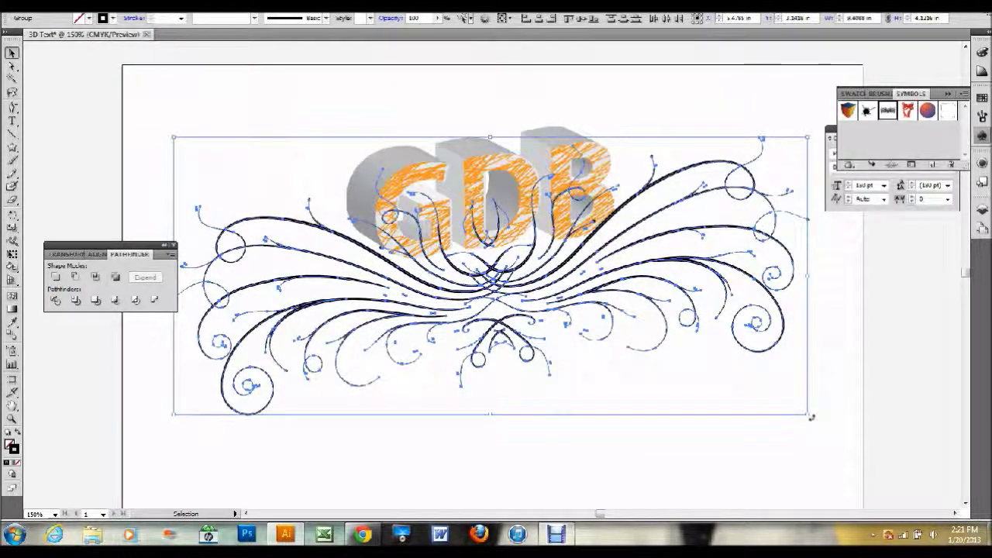
left_click_drag(811, 414, 818, 409)
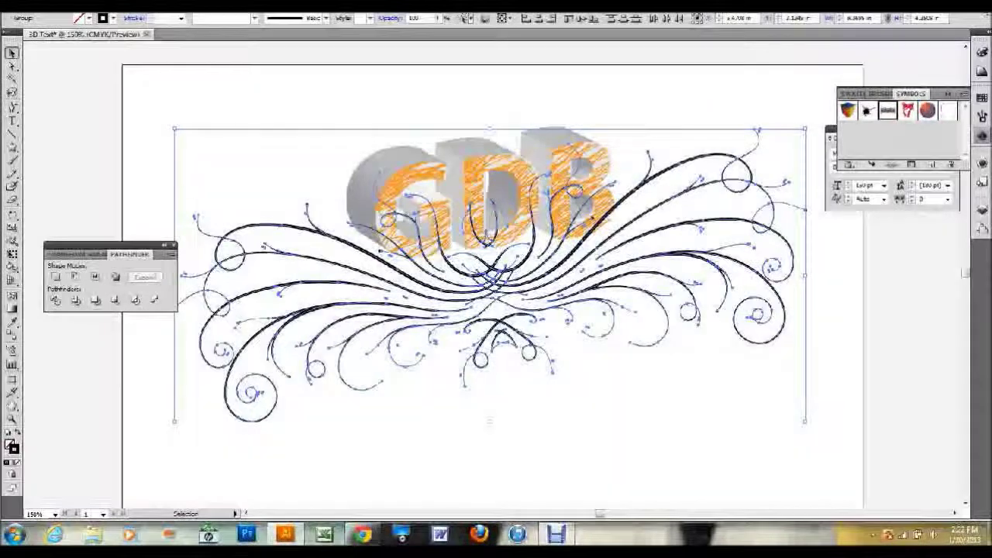
left_click(97, 1)
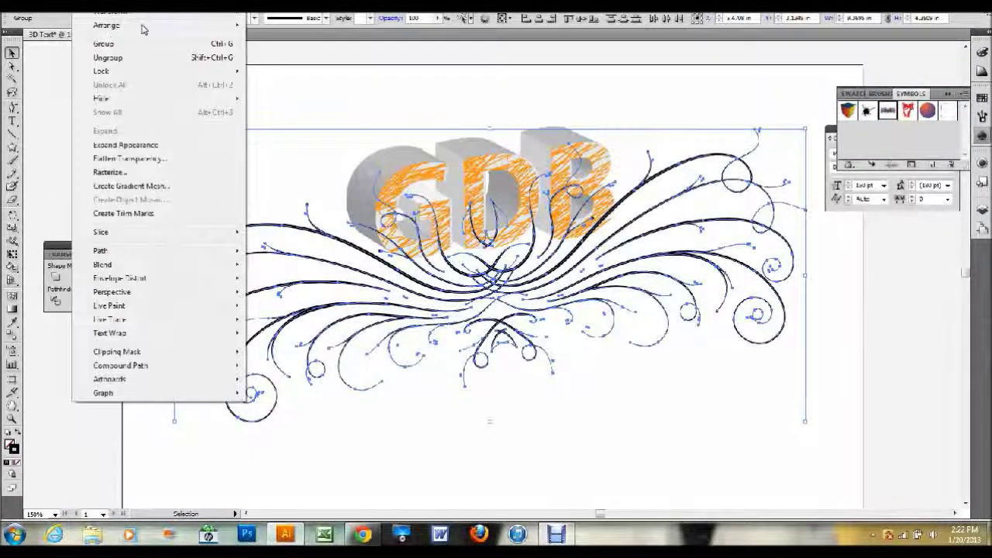
mouse_move(142, 30)
left_click(303, 66)
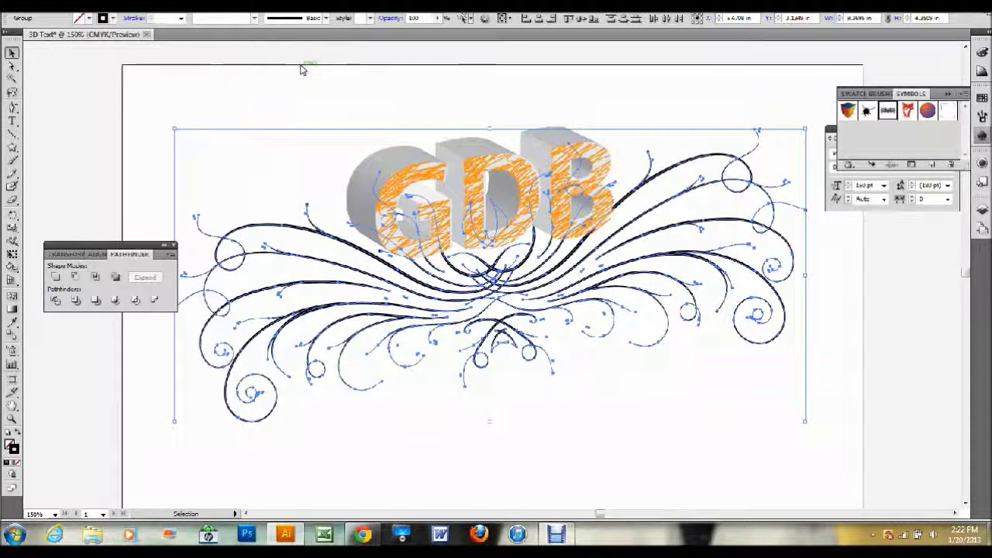
left_click_drag(500, 275, 494, 254)
left_click(586, 417)
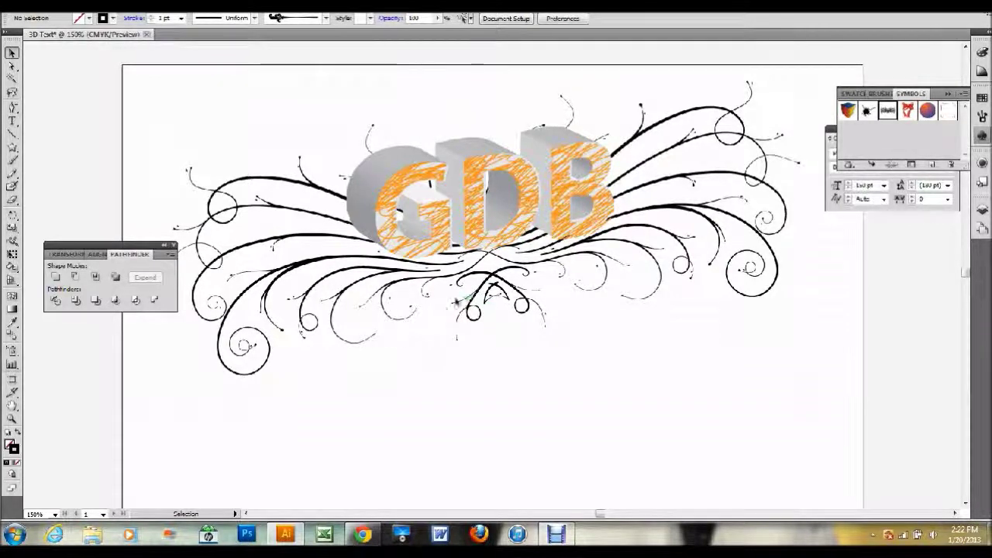
Lower the Control bar opacity of both swirl groups so they appear faint
left_click(292, 270)
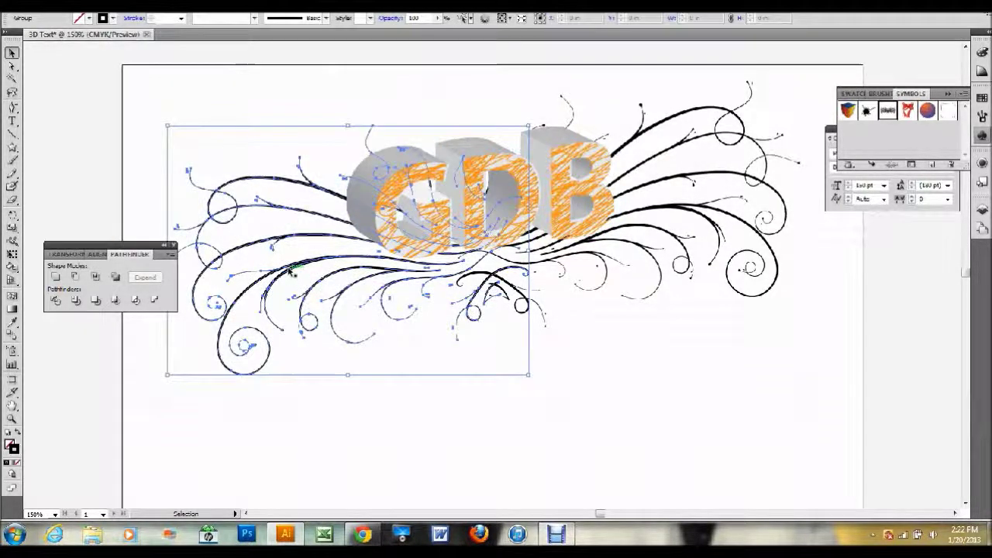
left_click(702, 210, "shift")
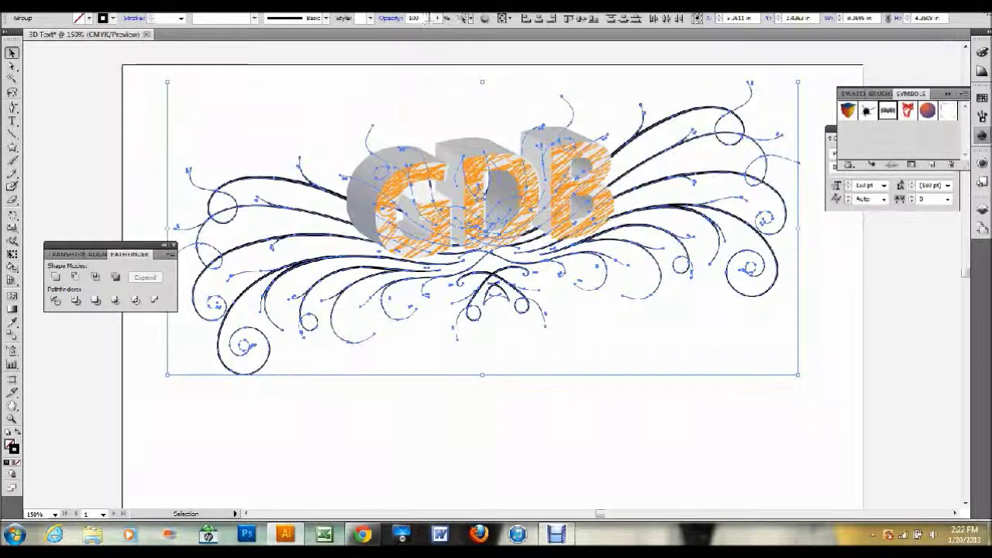
left_click(425, 17)
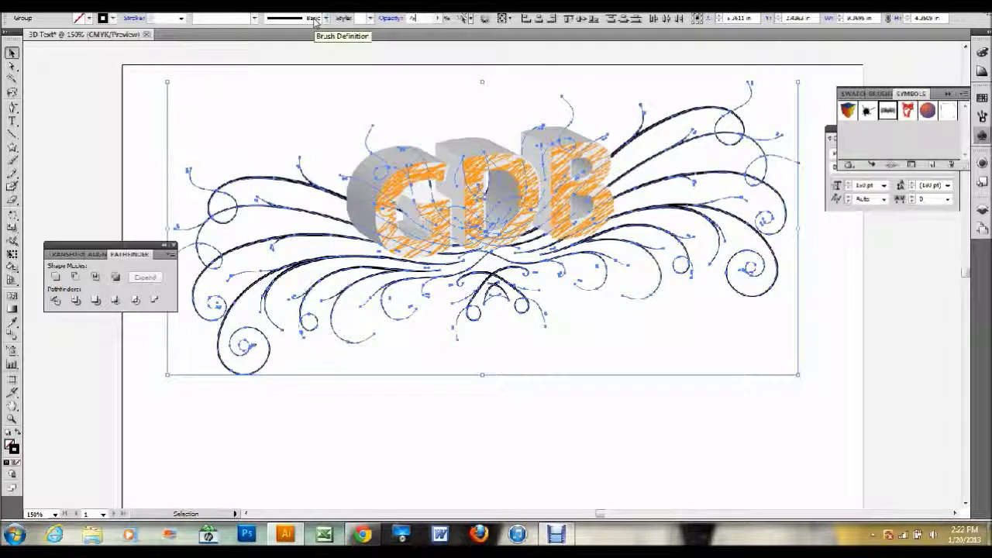
key("Return")
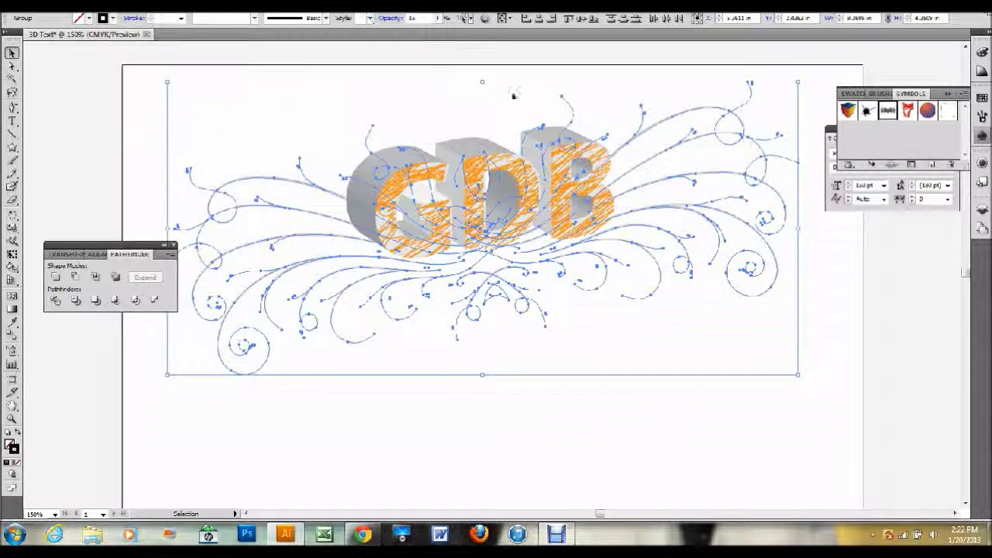
left_click(708, 376)
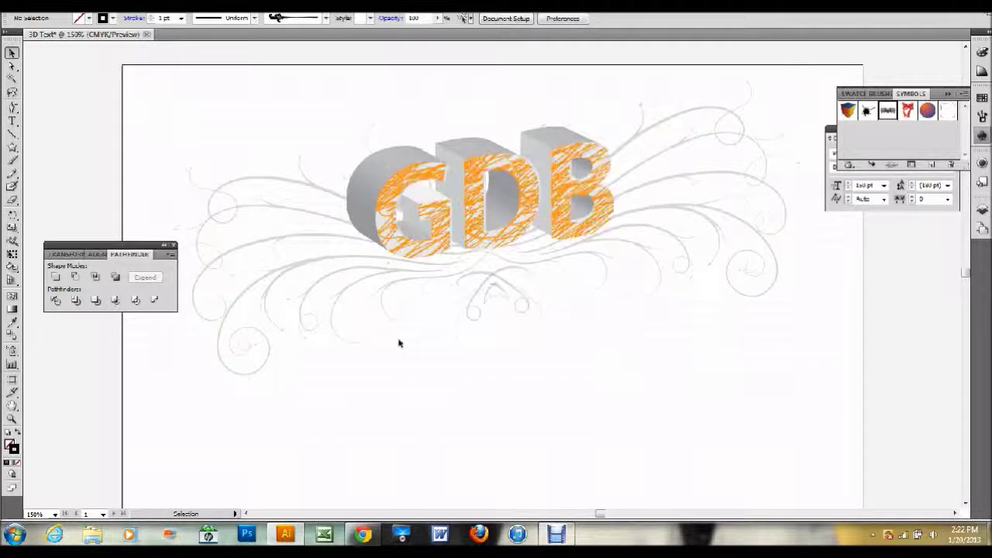
Select and move the swirls with the GDB text, then undo the move
left_click_drag(396, 342, 611, 273)
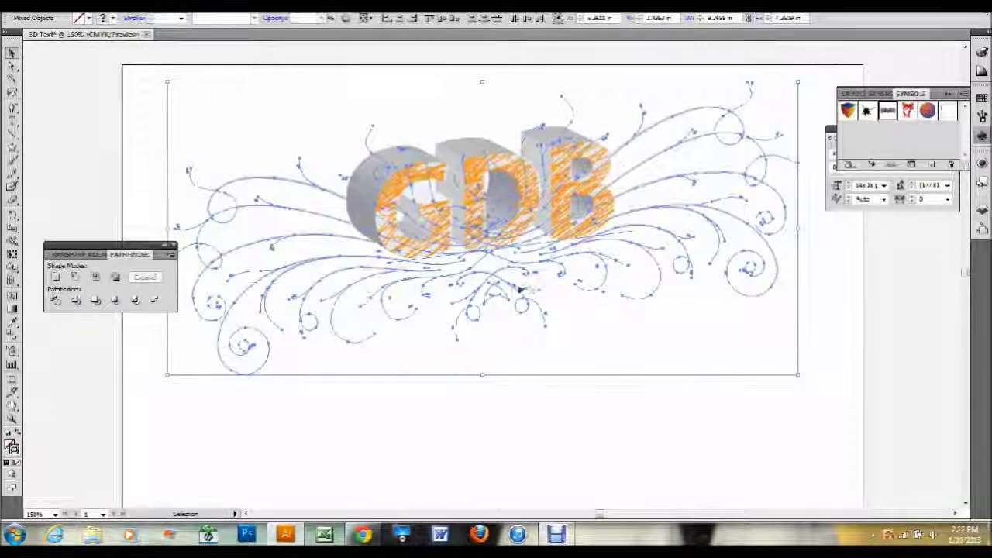
left_click_drag(508, 286, 526, 284)
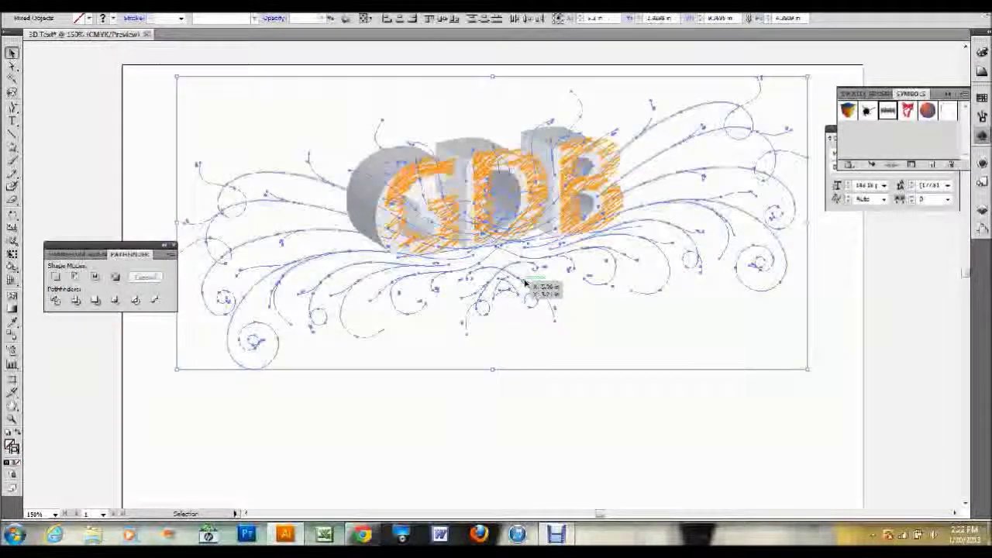
key("ctrl+z")
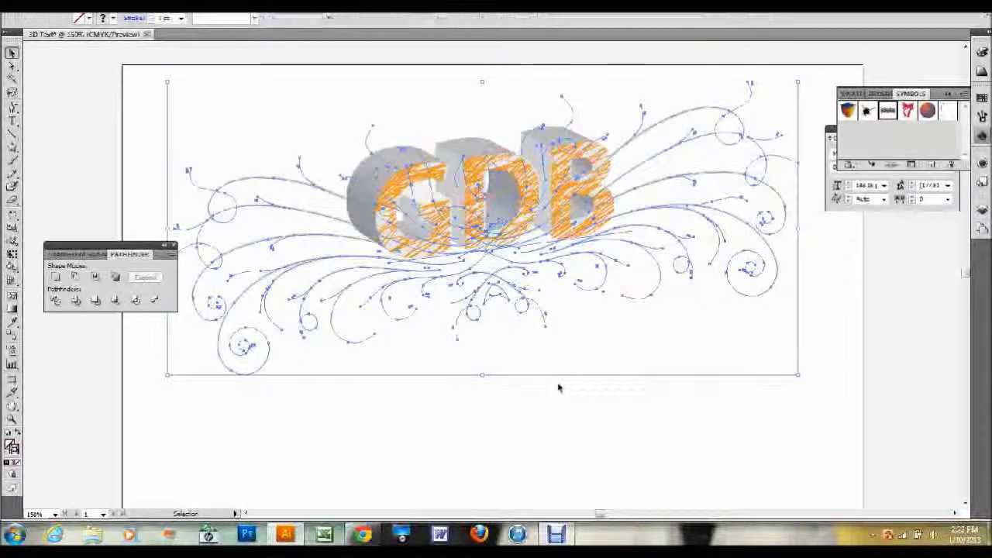
left_click(558, 388)
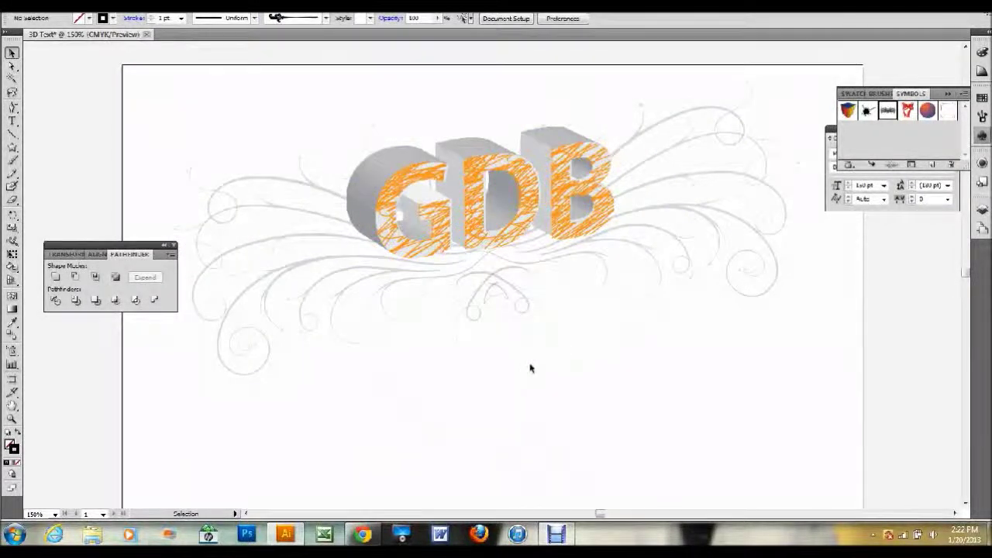